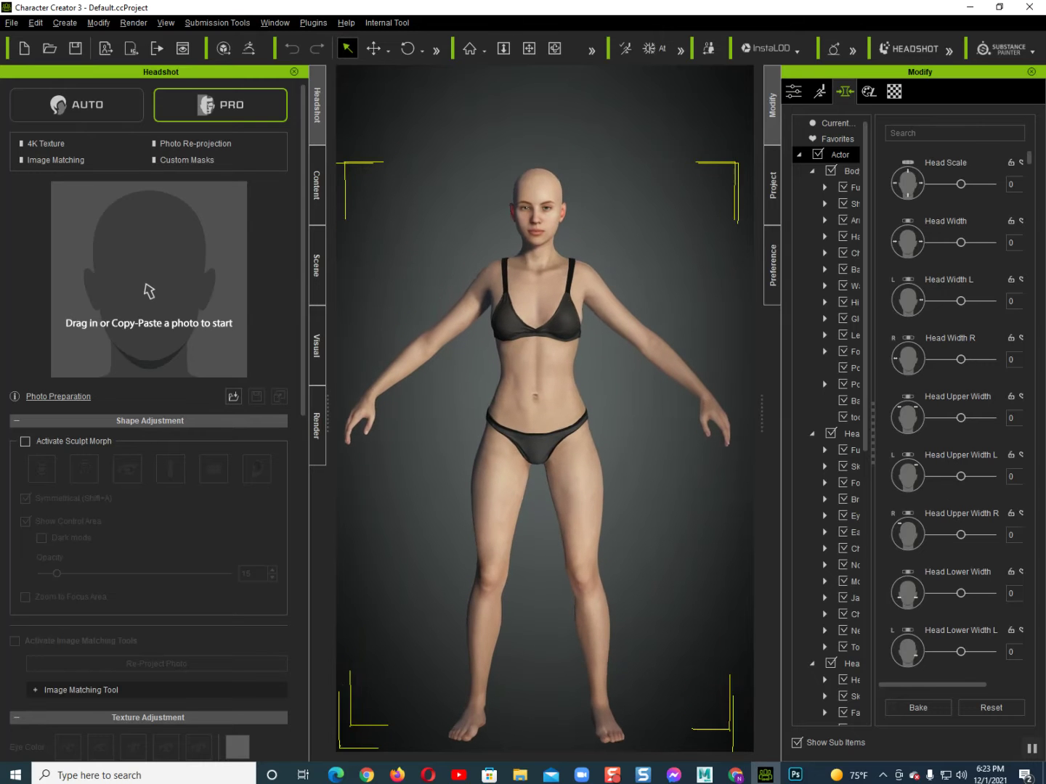
# Step: Load the 'fix size' custom avatar from Custom > Avatar > Base, discarding the current project and replacing all
pyautogui.click(317, 185)
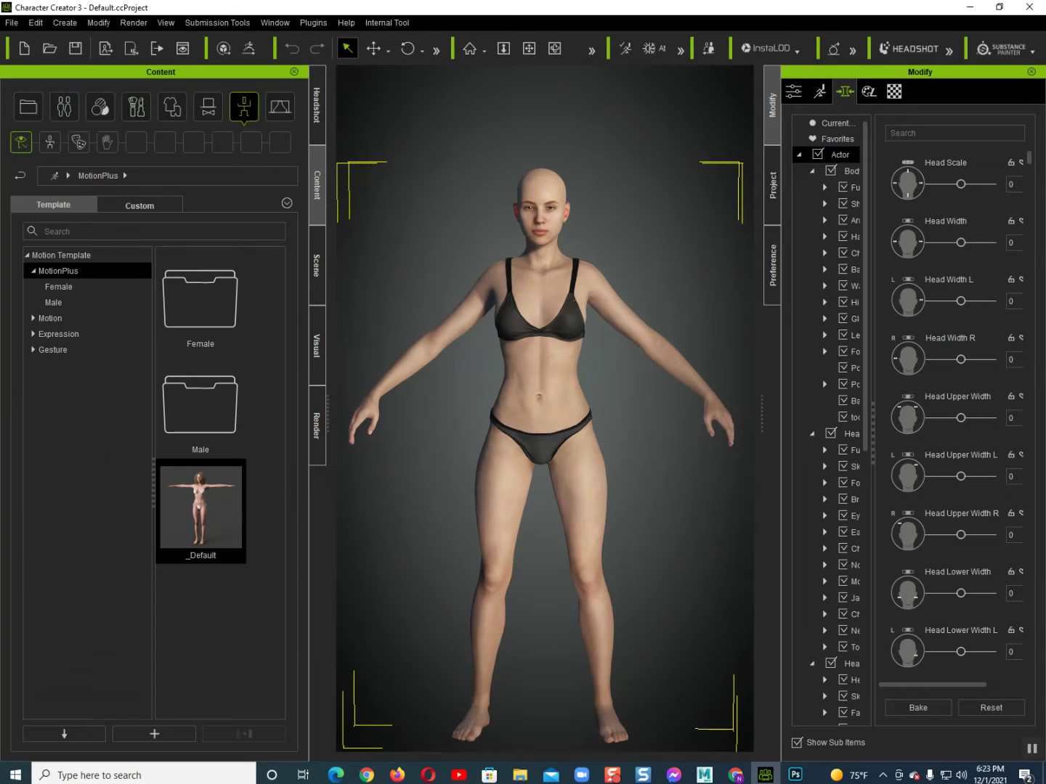
pyautogui.click(28, 106)
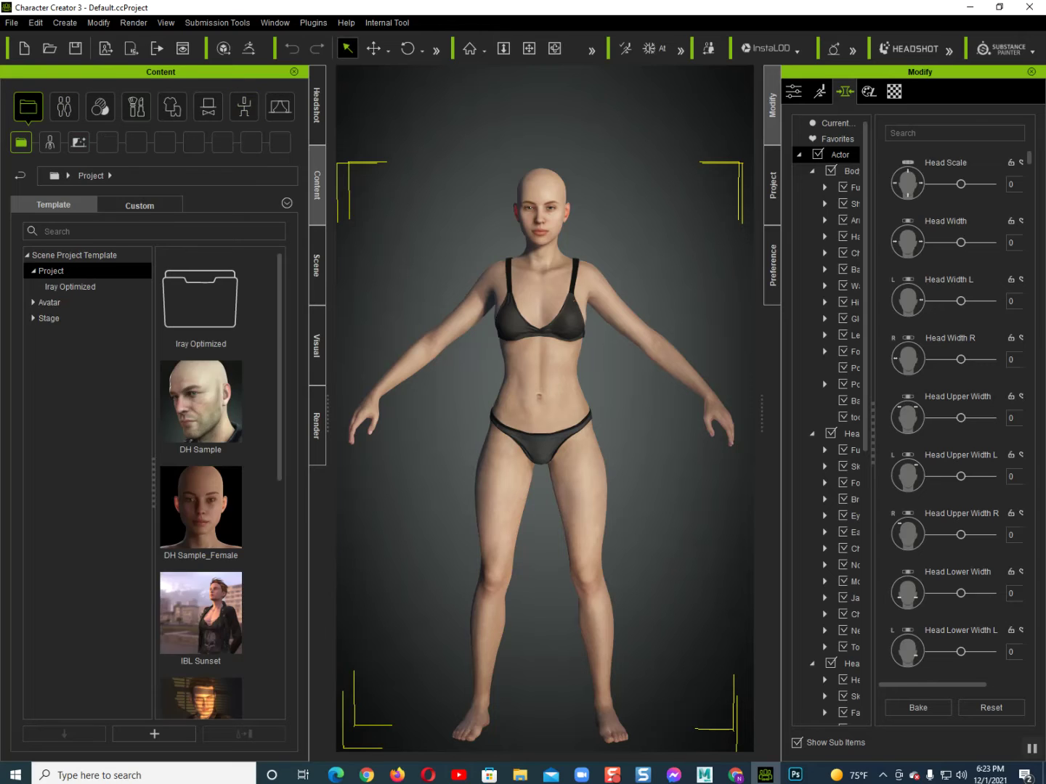
pyautogui.click(139, 205)
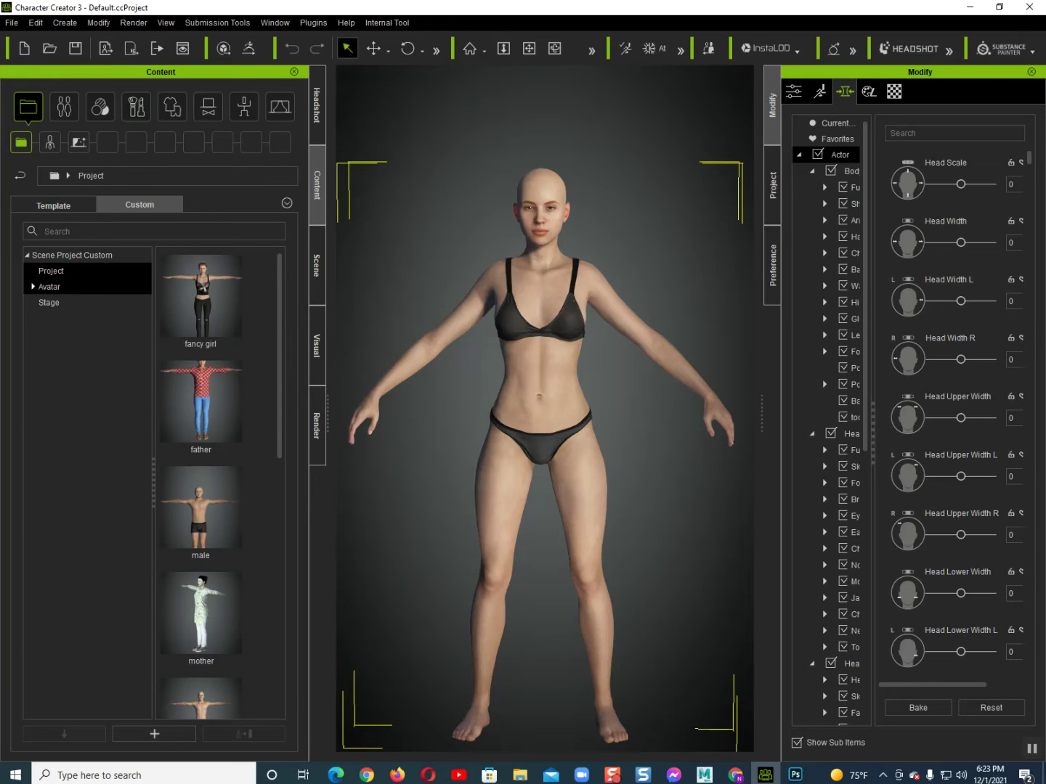
pyautogui.click(49, 287)
pyautogui.doubleClick(201, 290)
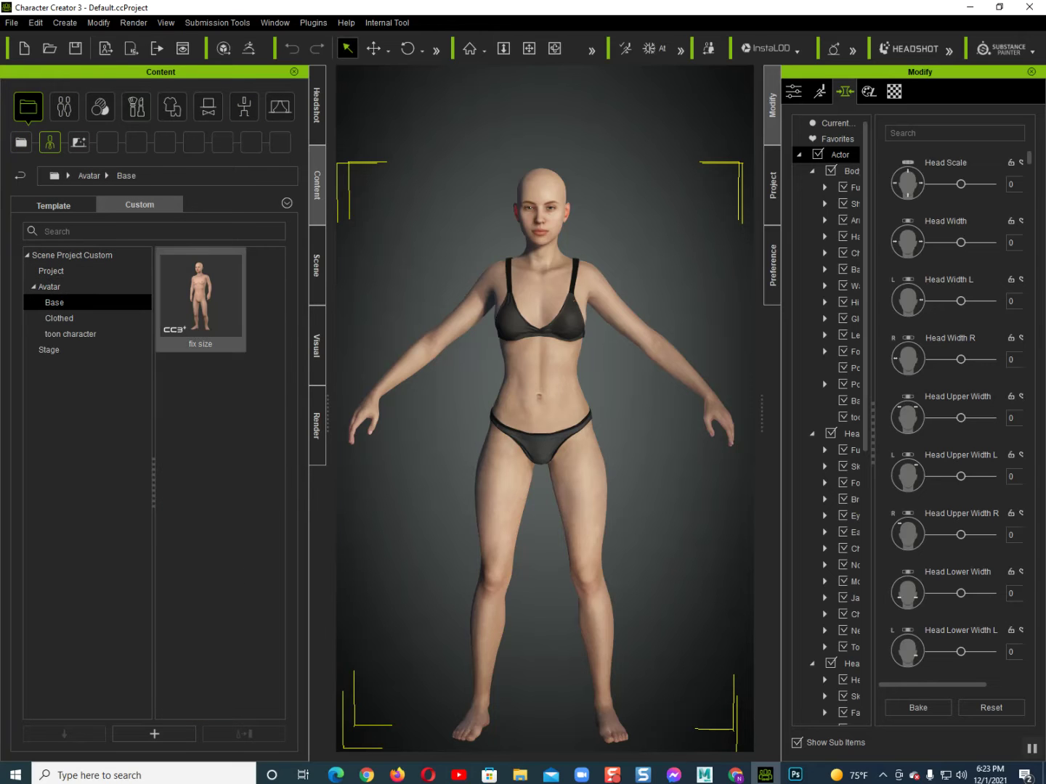
pyautogui.doubleClick(201, 290)
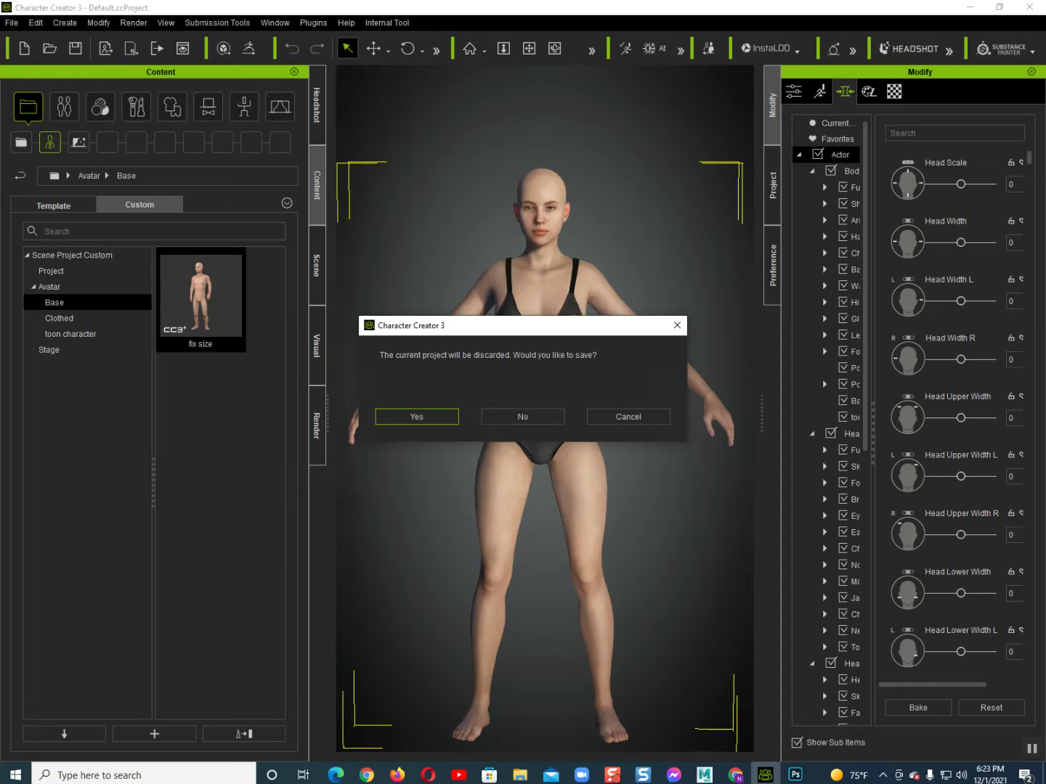
pyautogui.click(522, 416)
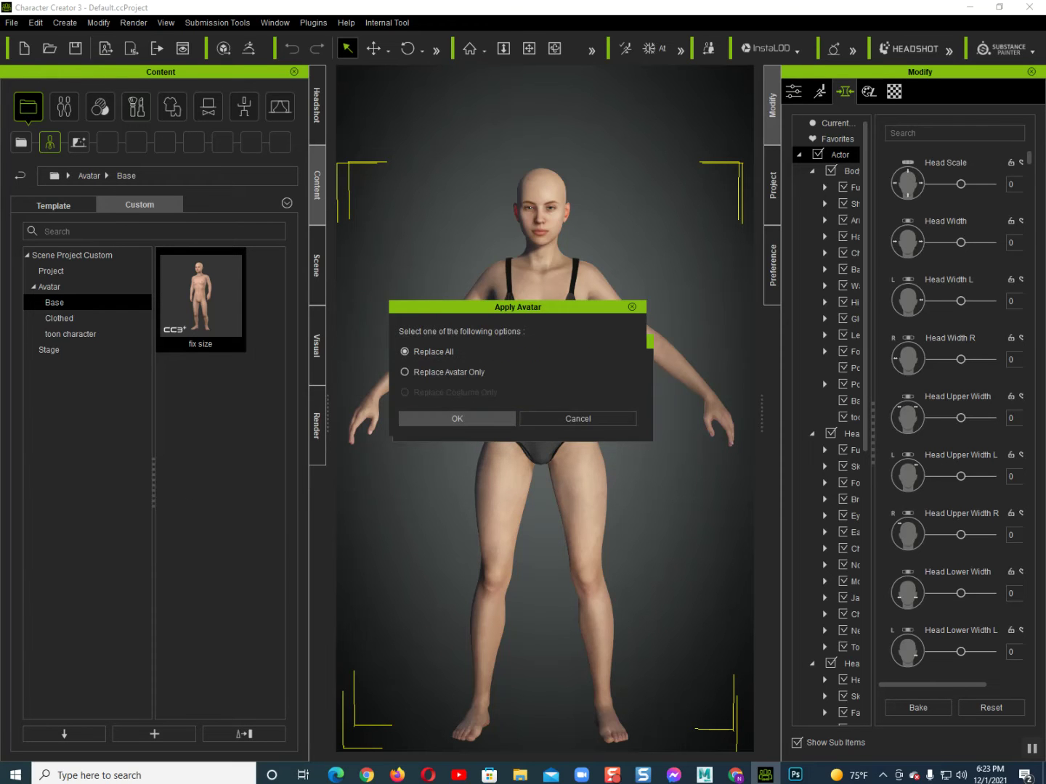
pyautogui.click(436, 415)
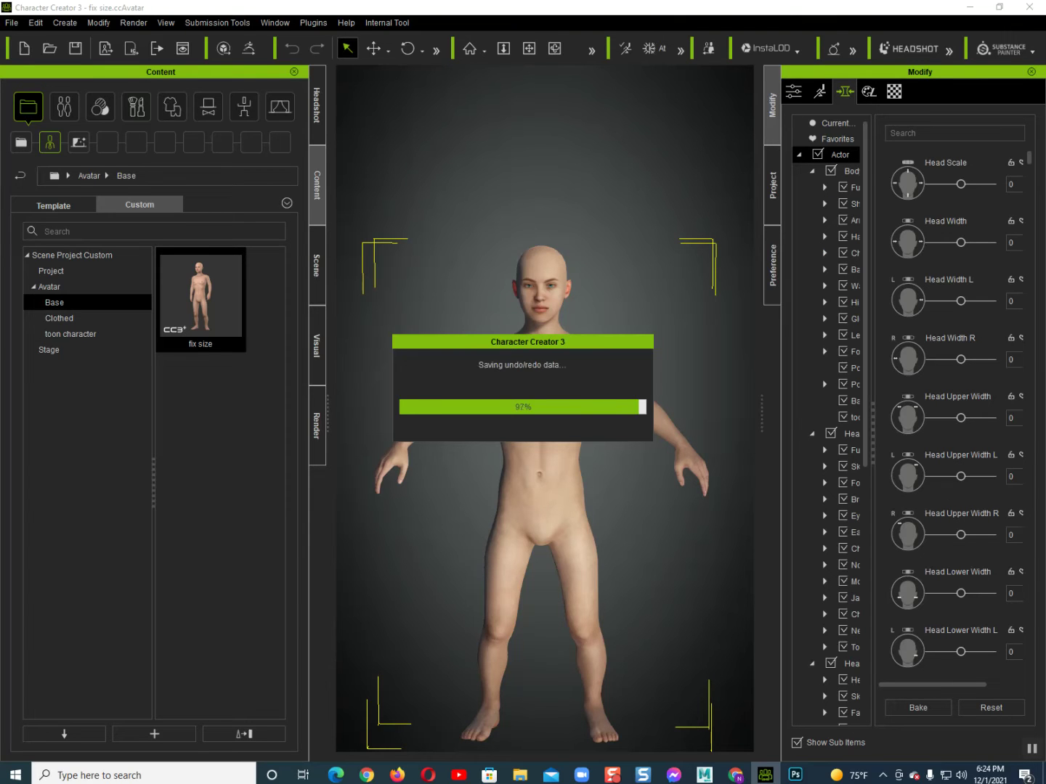
pyautogui.click(244, 107)
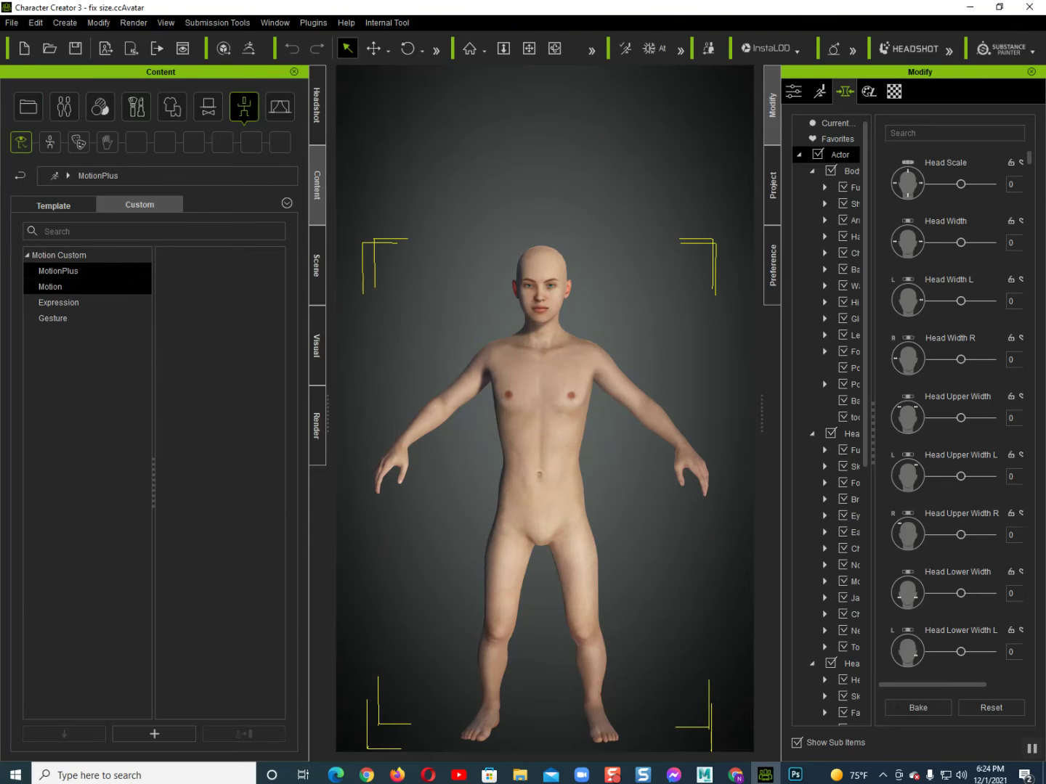
# Step: Apply the MotionPlus _Default T-pose to the child avatar and switch to Headshot
pyautogui.click(53, 206)
pyautogui.doubleClick(201, 506)
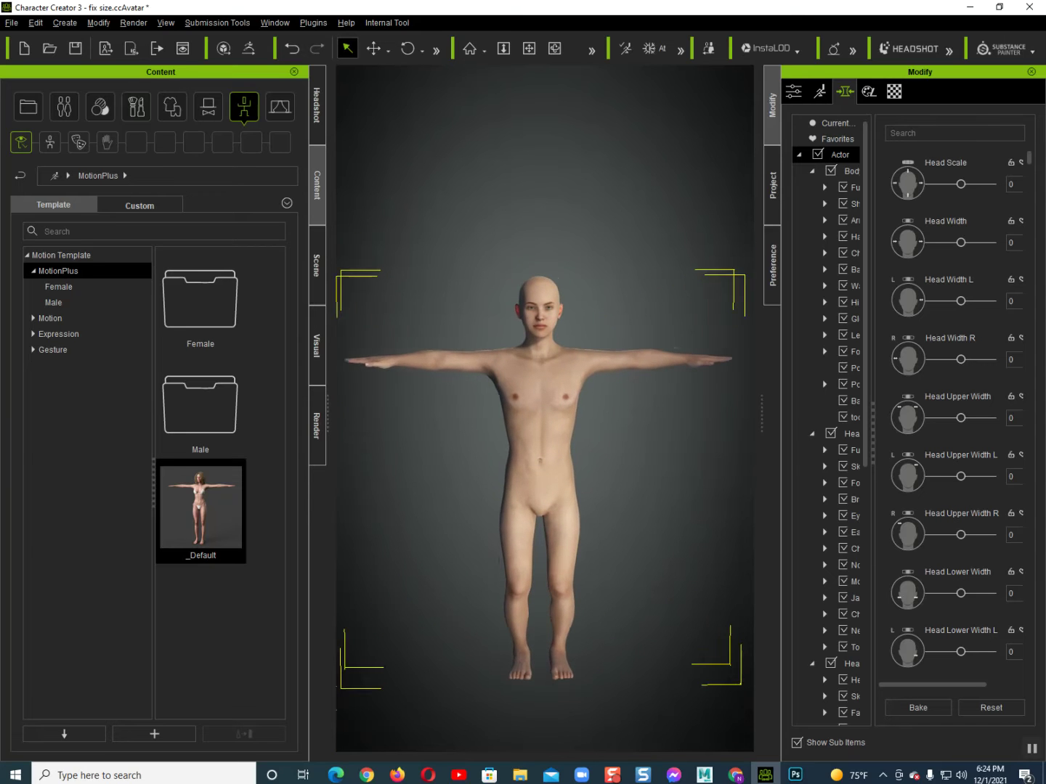
pyautogui.click(317, 105)
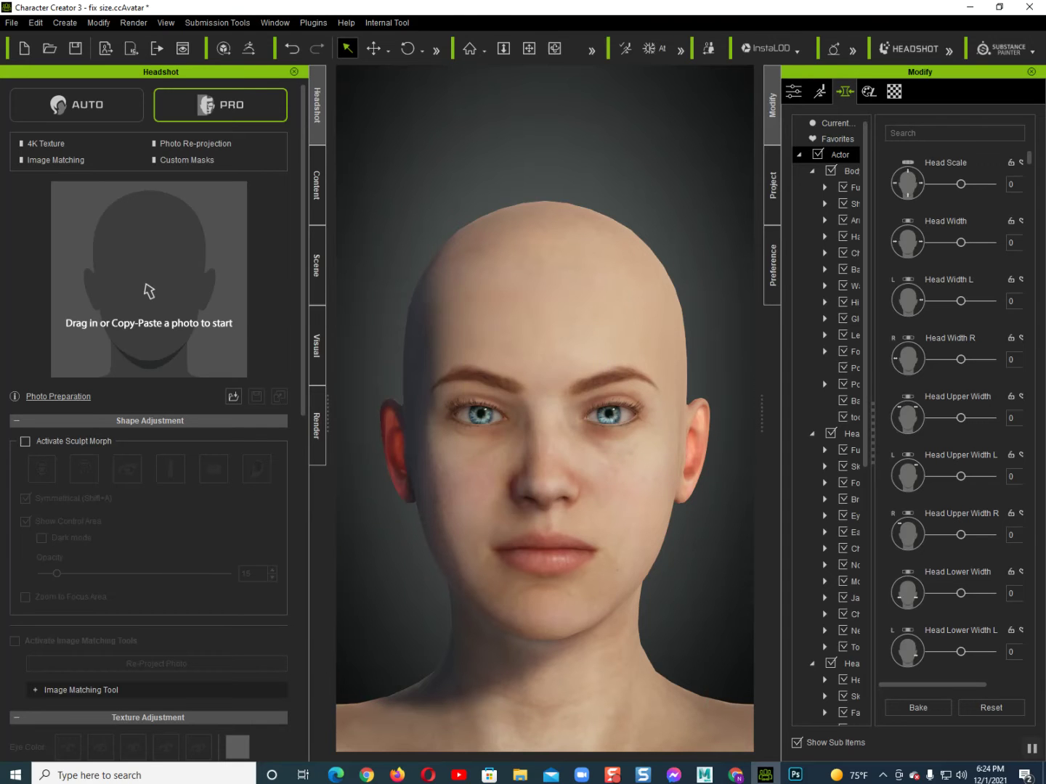
pyautogui.click(149, 290)
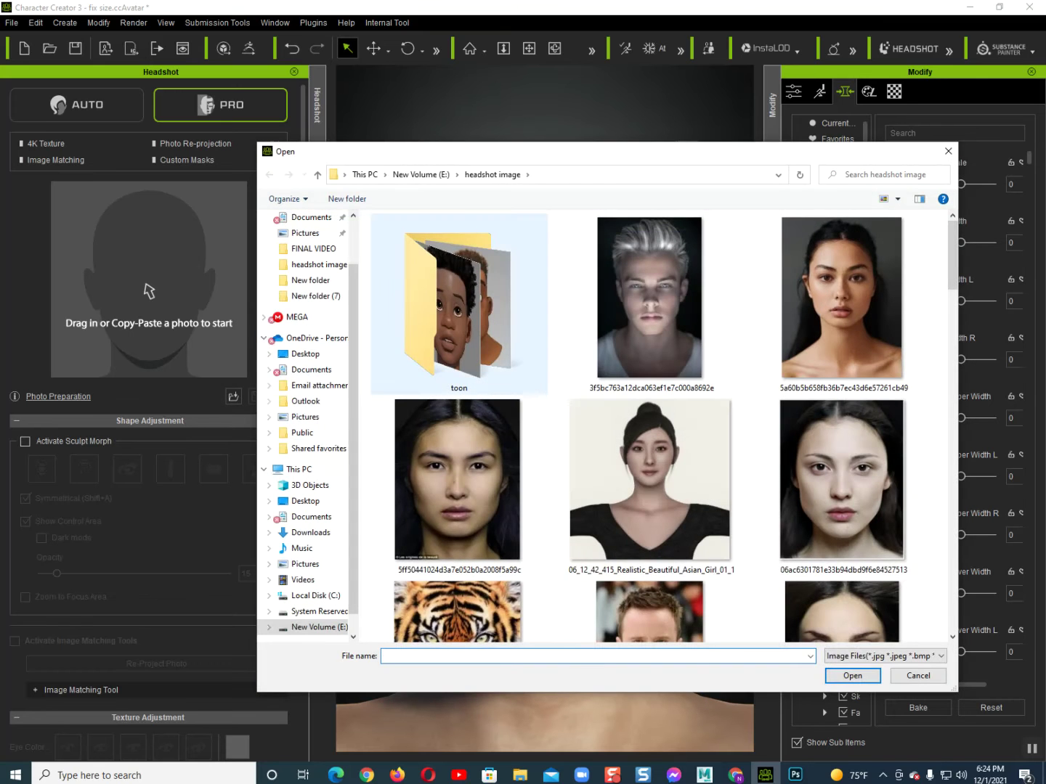
# Step: Open the little boy's front-facing photo from the headshot image folder
pyautogui.scroll(-1, 650, 406)
pyautogui.scroll(-3, 650, 407)
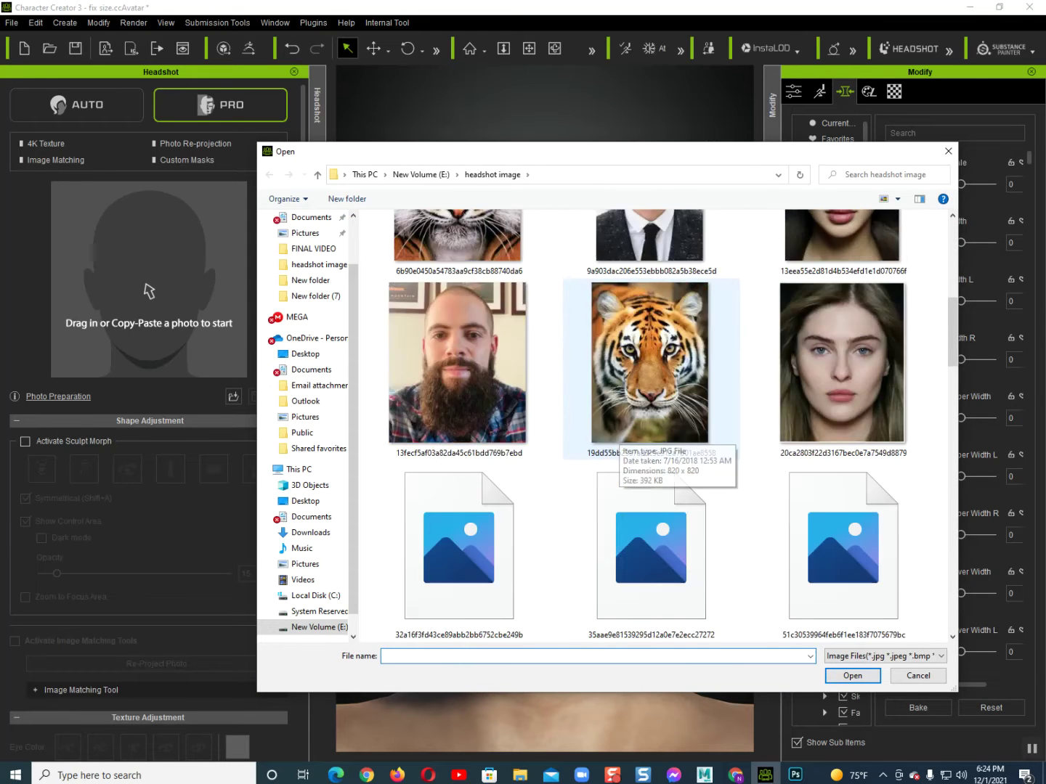
pyautogui.scroll(-2, 650, 407)
pyautogui.scroll(-2, 650, 407)
pyautogui.scroll(-1, 650, 407)
pyautogui.scroll(-2, 650, 406)
pyautogui.scroll(-3, 650, 407)
pyautogui.scroll(-2, 650, 407)
pyautogui.scroll(-3, 650, 406)
pyautogui.scroll(-2, 650, 407)
pyautogui.doubleClick(457, 363)
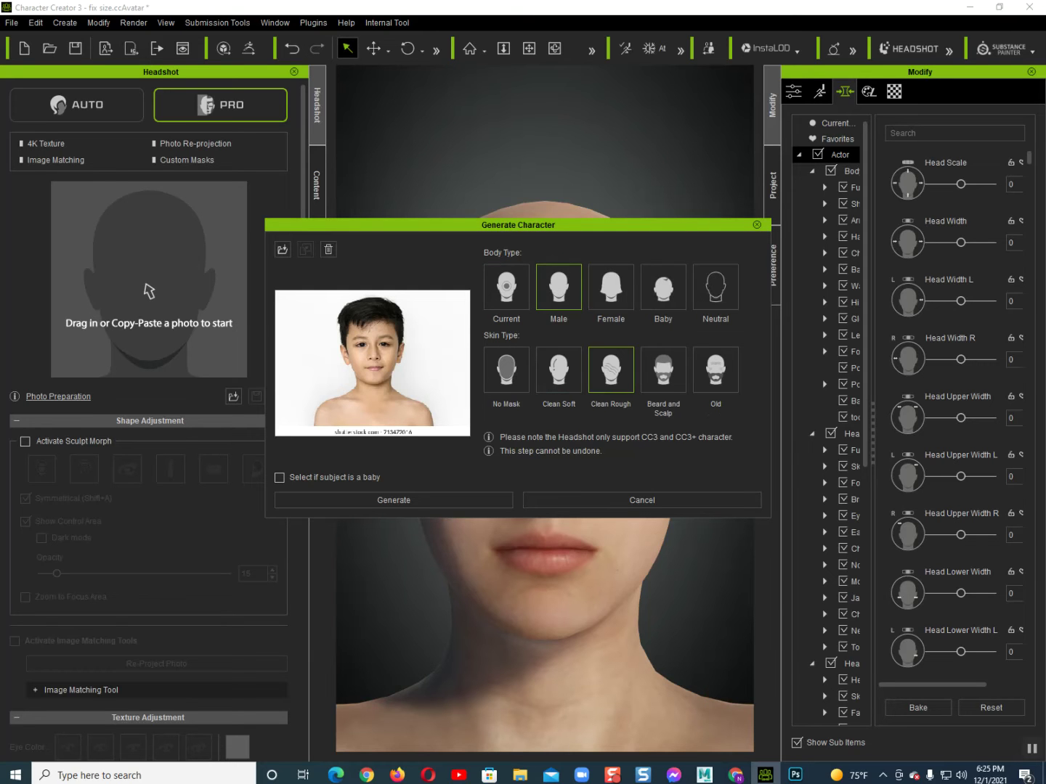
# Step: Generate the head from the photo with Body Type Current and Clean Soft skin
pyautogui.click(715, 287)
pyautogui.click(610, 287)
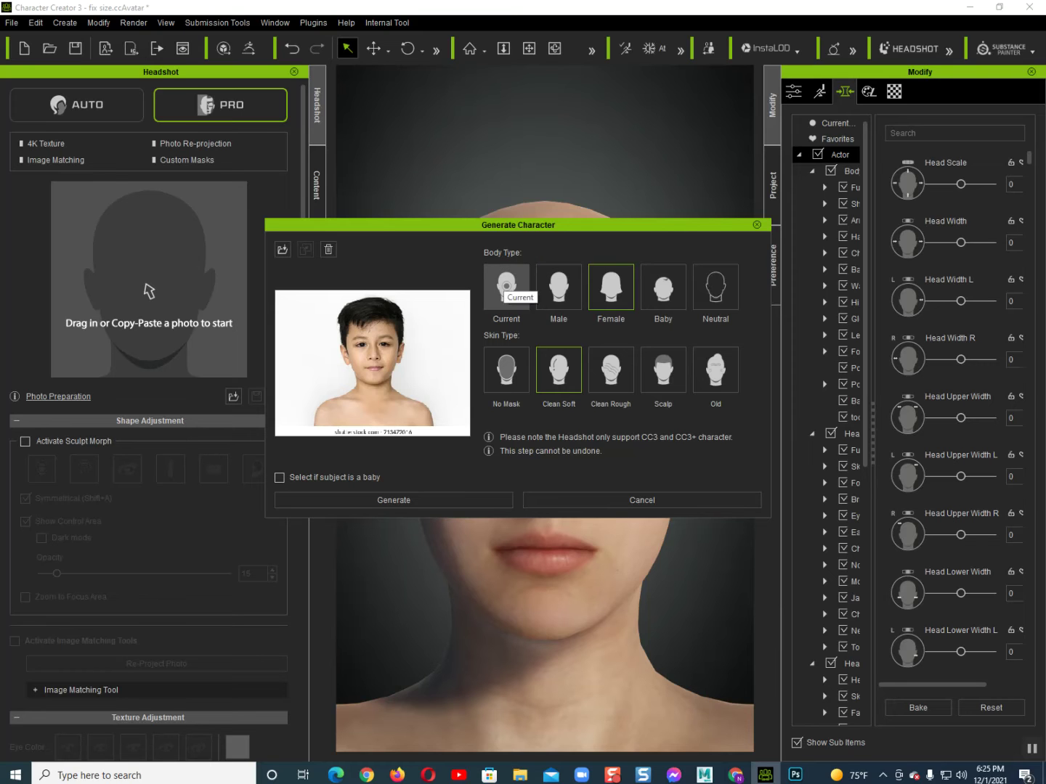
pyautogui.click(502, 290)
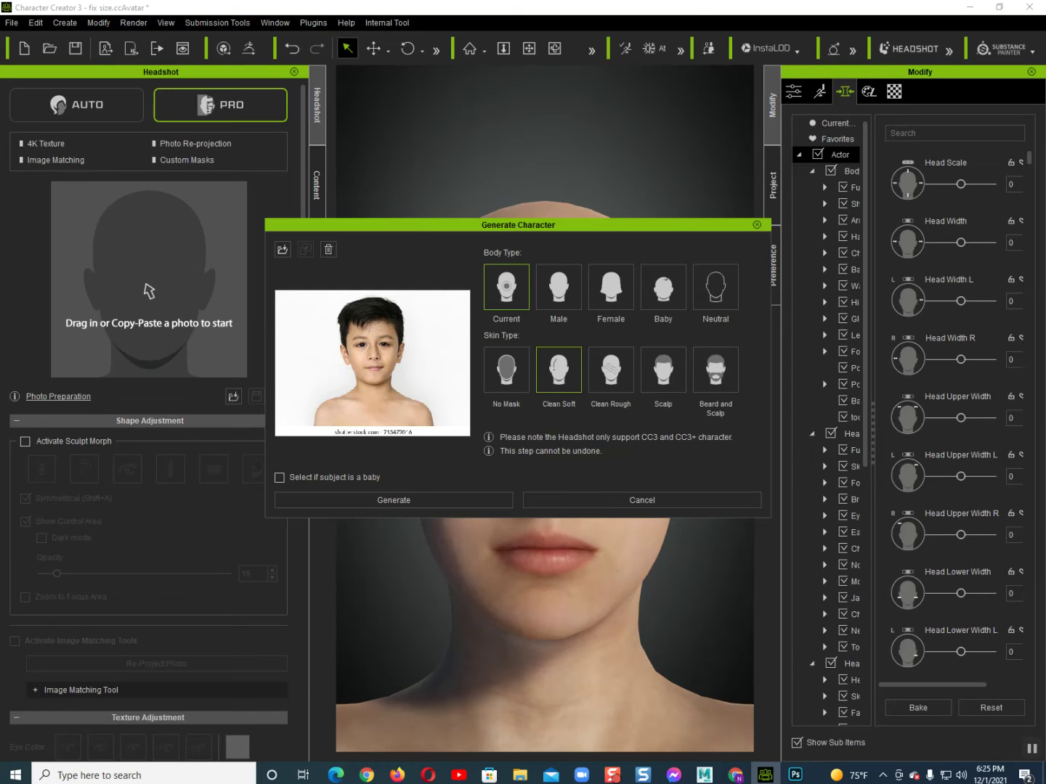
pyautogui.click(394, 500)
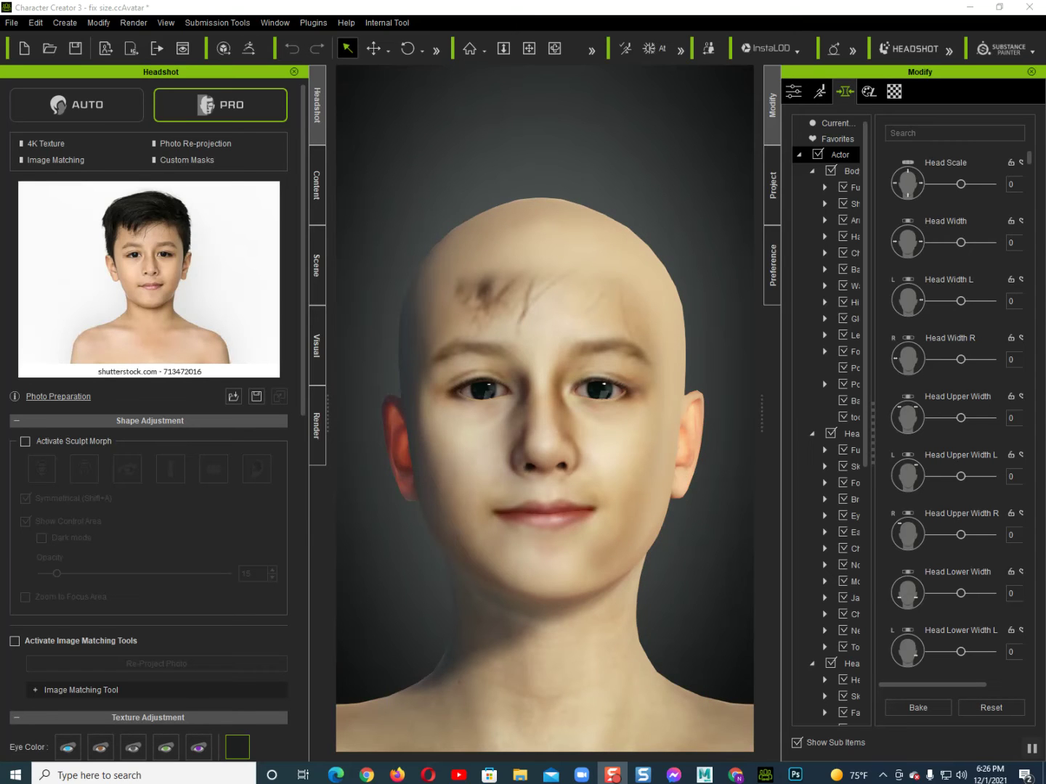
# Step: Zoom and orbit the viewport to inspect the generated boy's face from the front
pyautogui.scroll(-3, 545, 406)
pyautogui.scroll(-2, 545, 406)
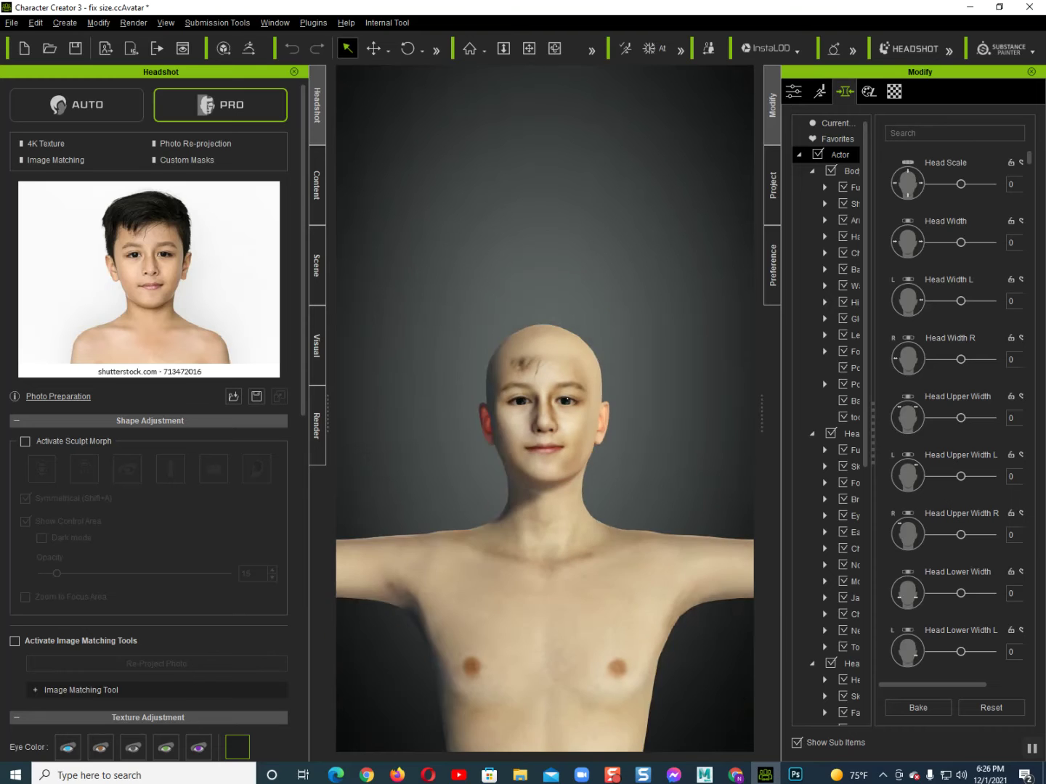
pyautogui.keyDown('alt'); pyautogui.moveTo(544, 407); pyautogui.dragTo(617, 407); pyautogui.keyUp('alt')
pyautogui.press('f')
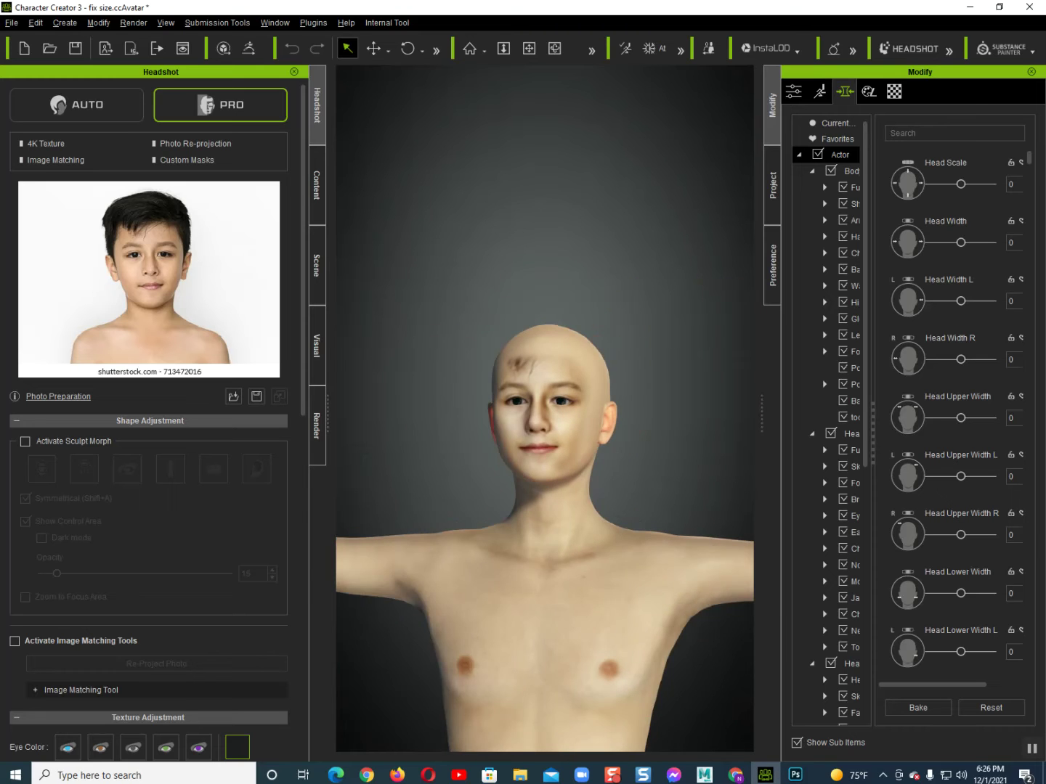
pyautogui.scroll(-3, 544, 406)
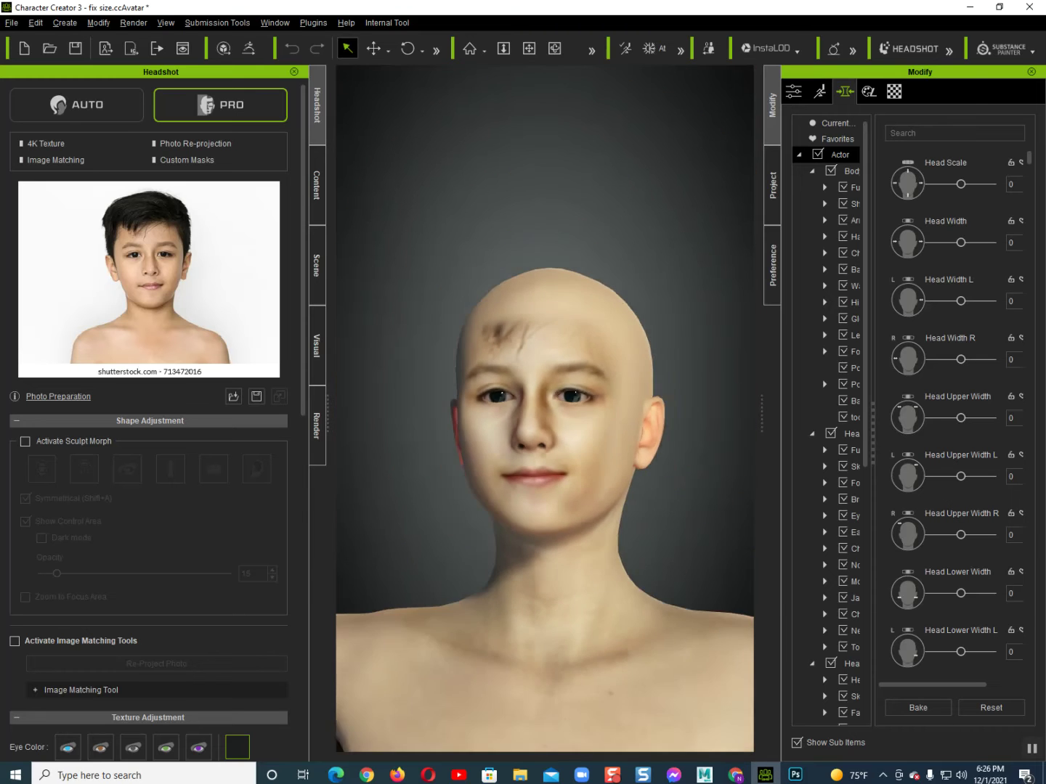
pyautogui.scroll(3, 545, 406)
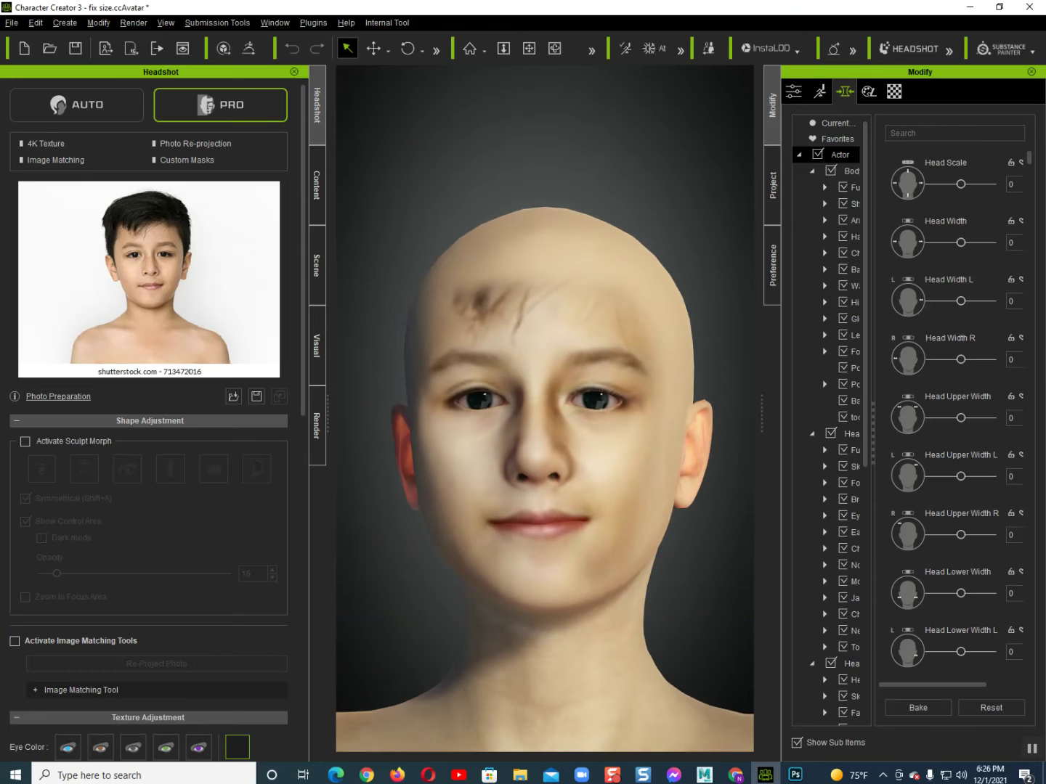
# Step: Show the eyes in the Attribute display settings, reselect the head, and activate Sculpt Morph
pyautogui.click(793, 91)
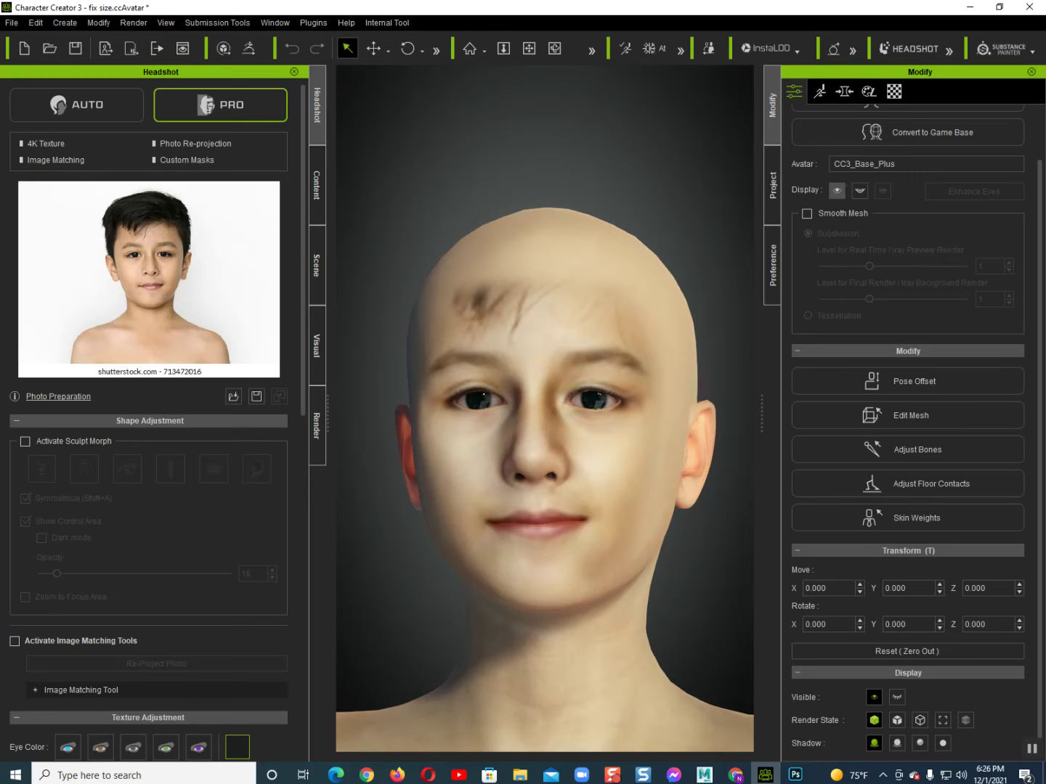
pyautogui.click(837, 190)
pyautogui.scroll(2, 544, 406)
pyautogui.moveTo(508, 407); pyautogui.dragTo(450, 406, button='right')
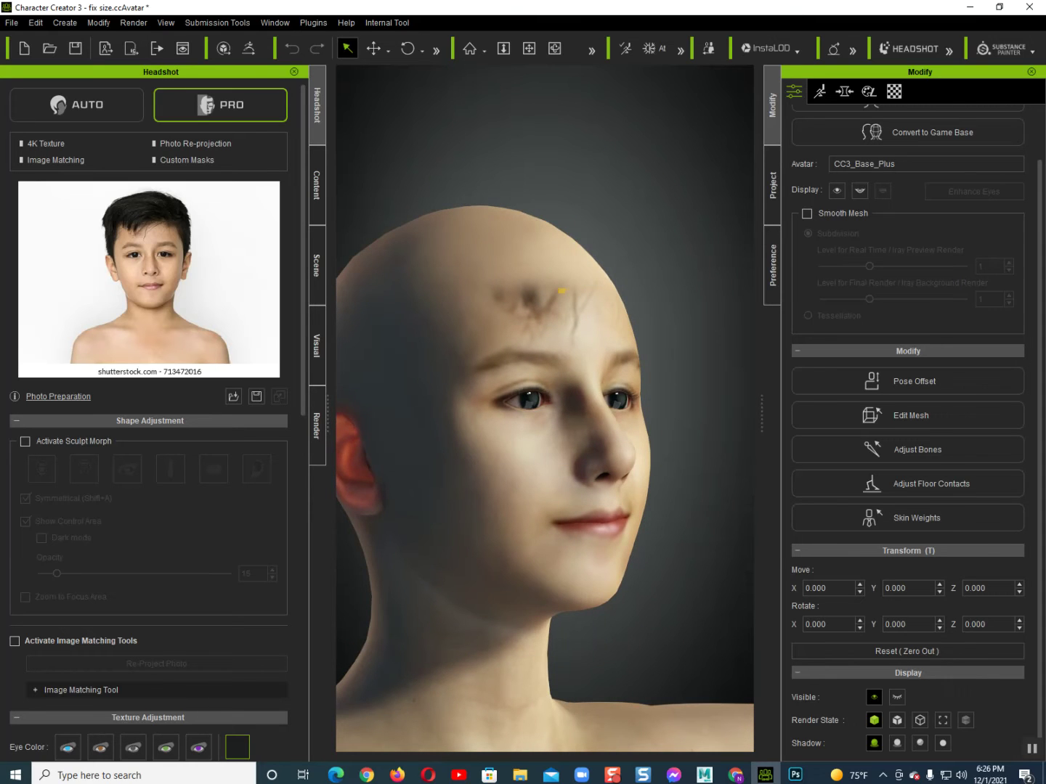
pyautogui.click(560, 292)
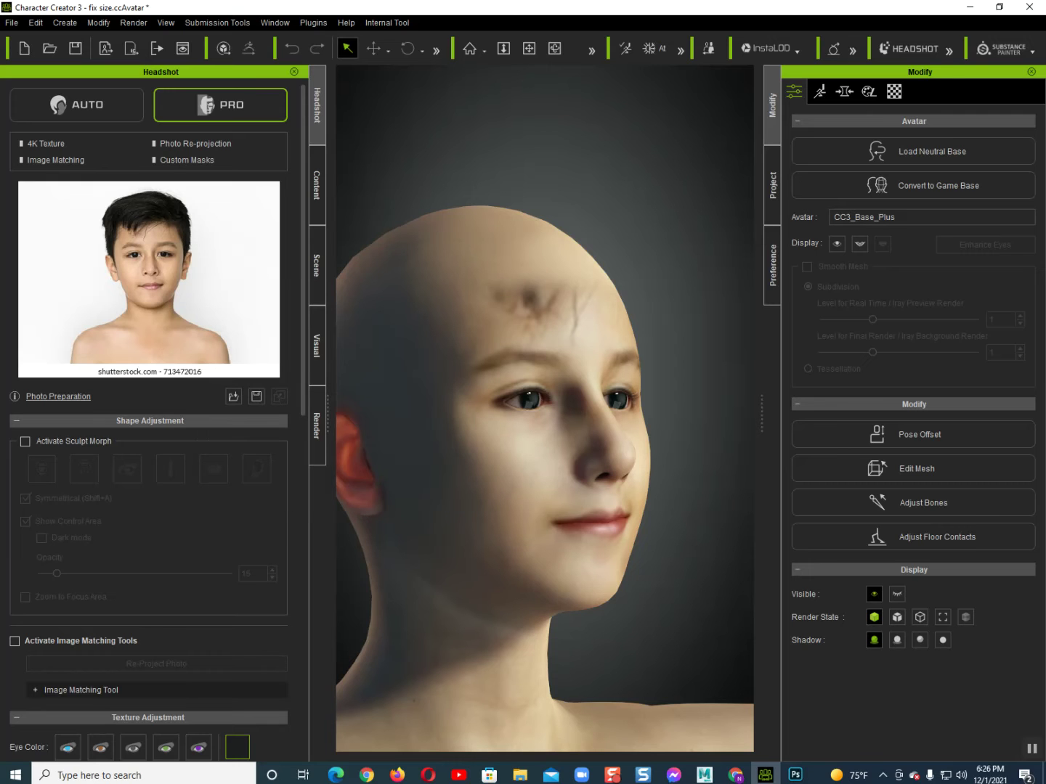
pyautogui.click(536, 296)
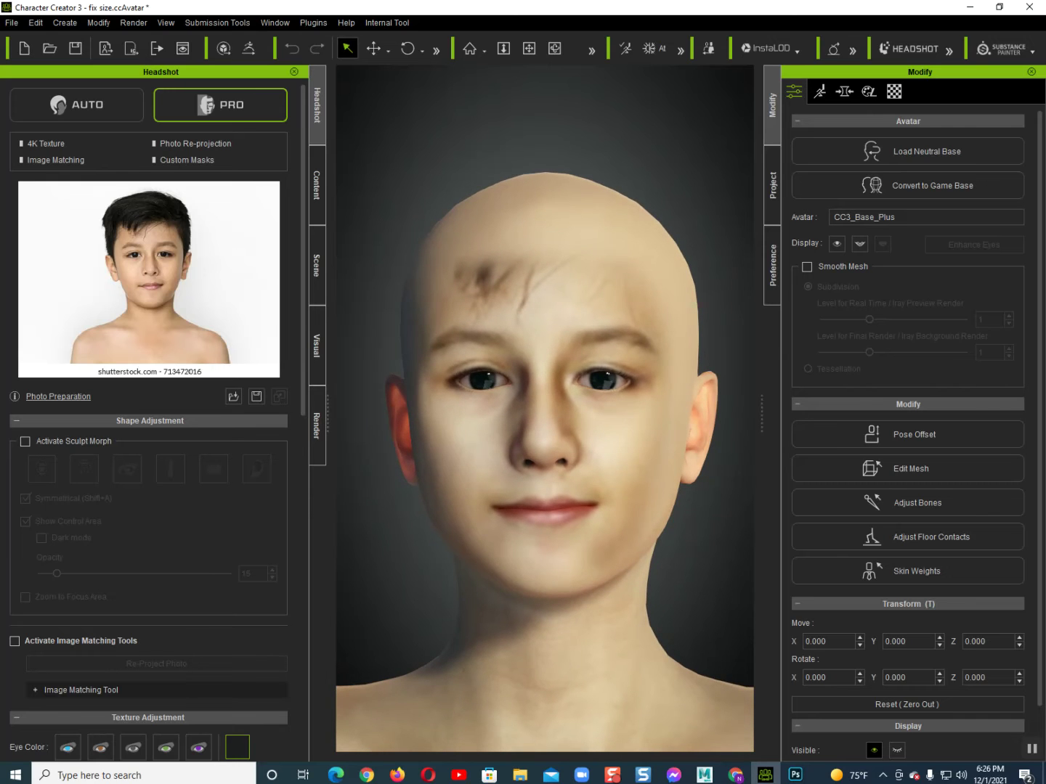
pyautogui.click(24, 441)
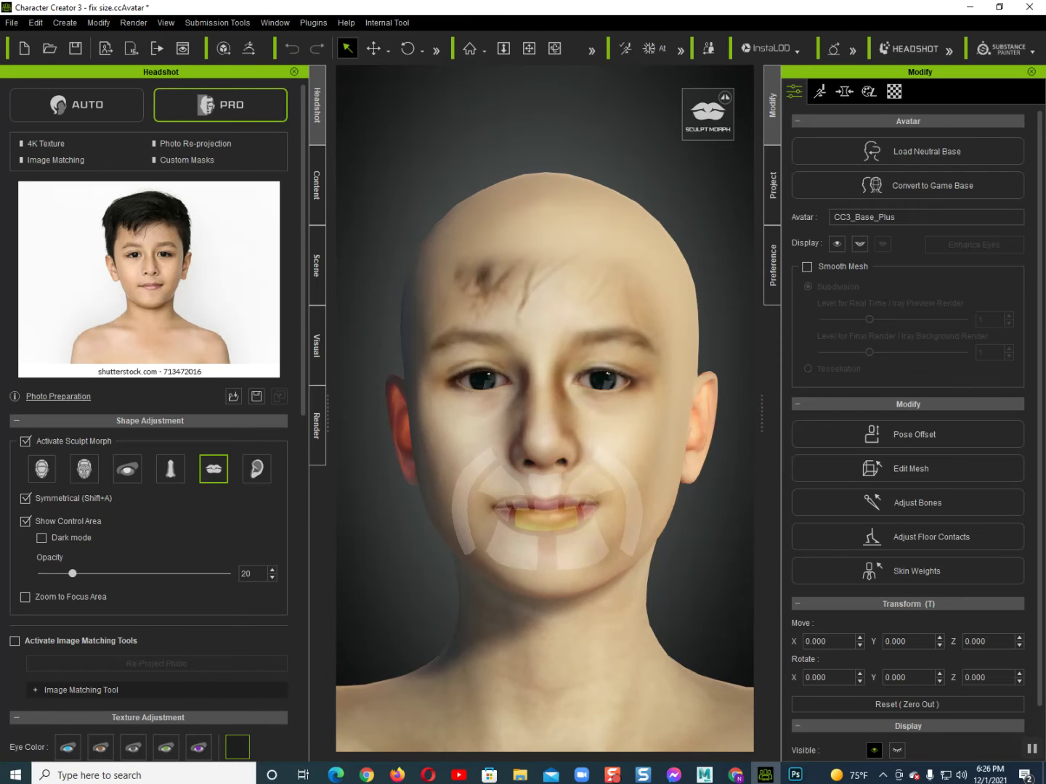
# Step: Narrow the mouth and pull the left mouth corner down with symmetry temporarily off
pyautogui.moveTo(592, 506); pyautogui.dragTo(556, 506)
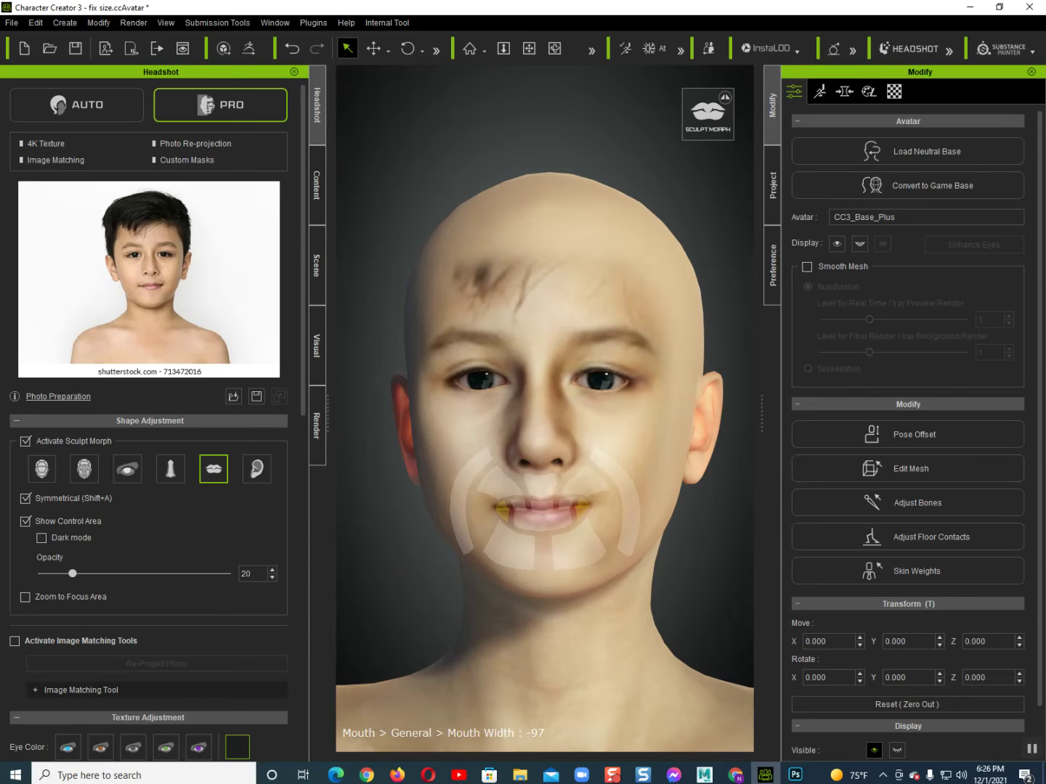
pyautogui.hotkey('shift', 'a')
pyautogui.moveTo(581, 503); pyautogui.dragTo(585, 506)
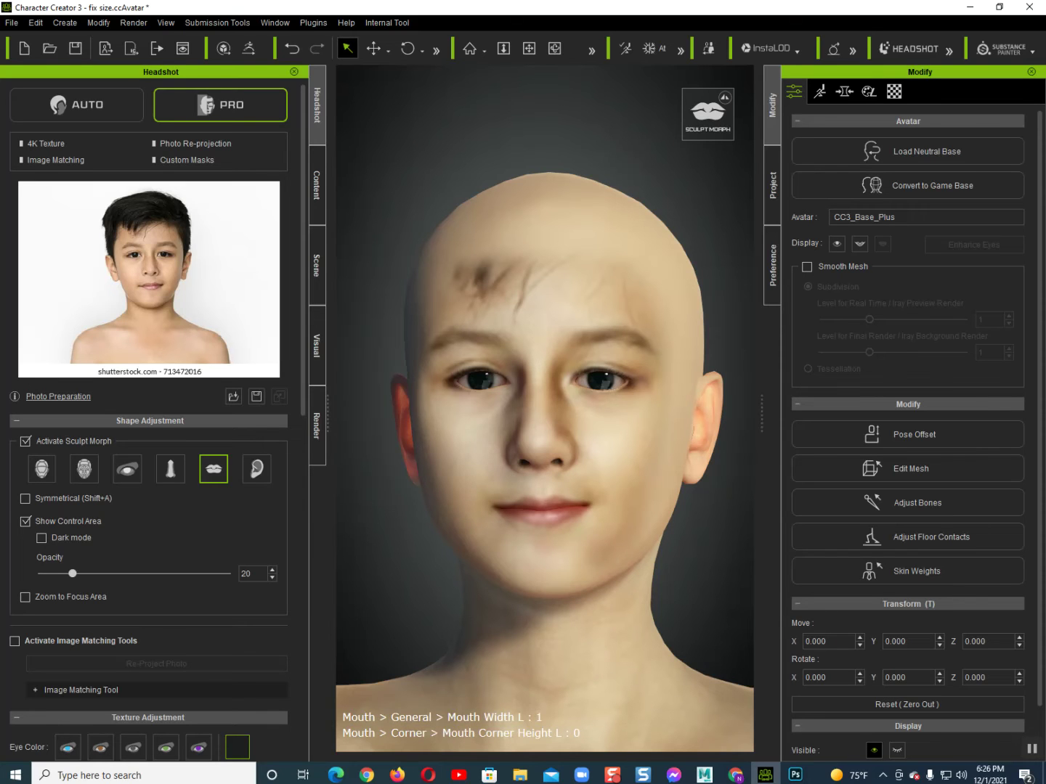
pyautogui.moveTo(584, 507); pyautogui.dragTo(582, 510)
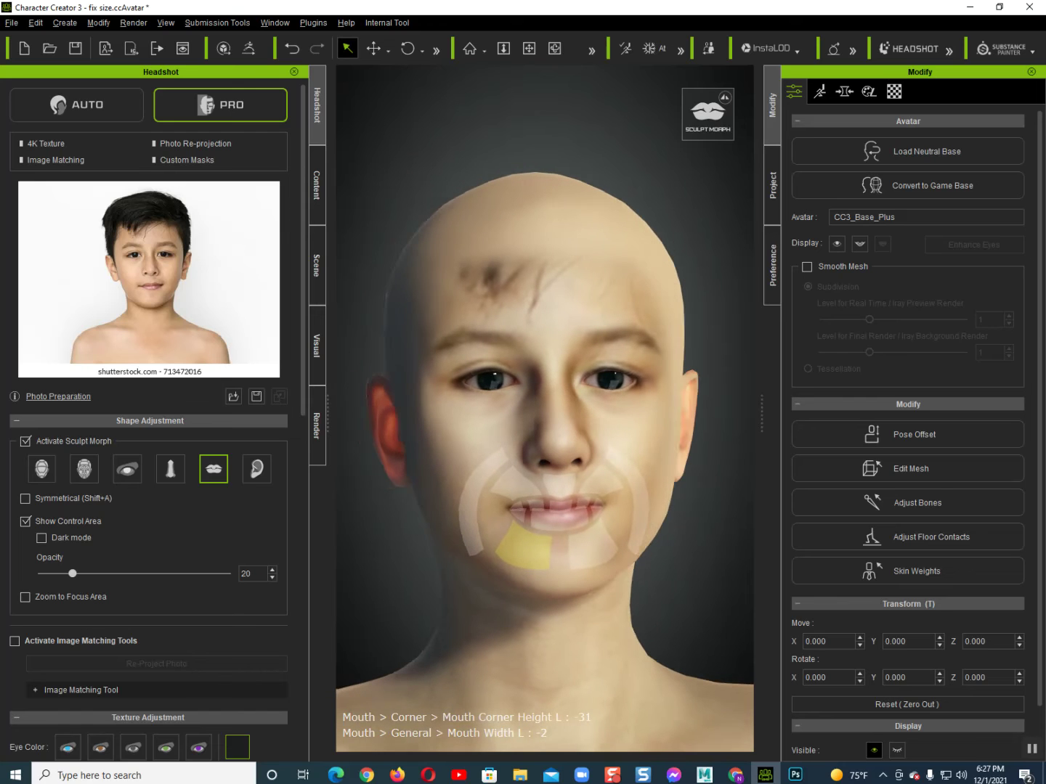
pyautogui.hotkey('shift', 'a')
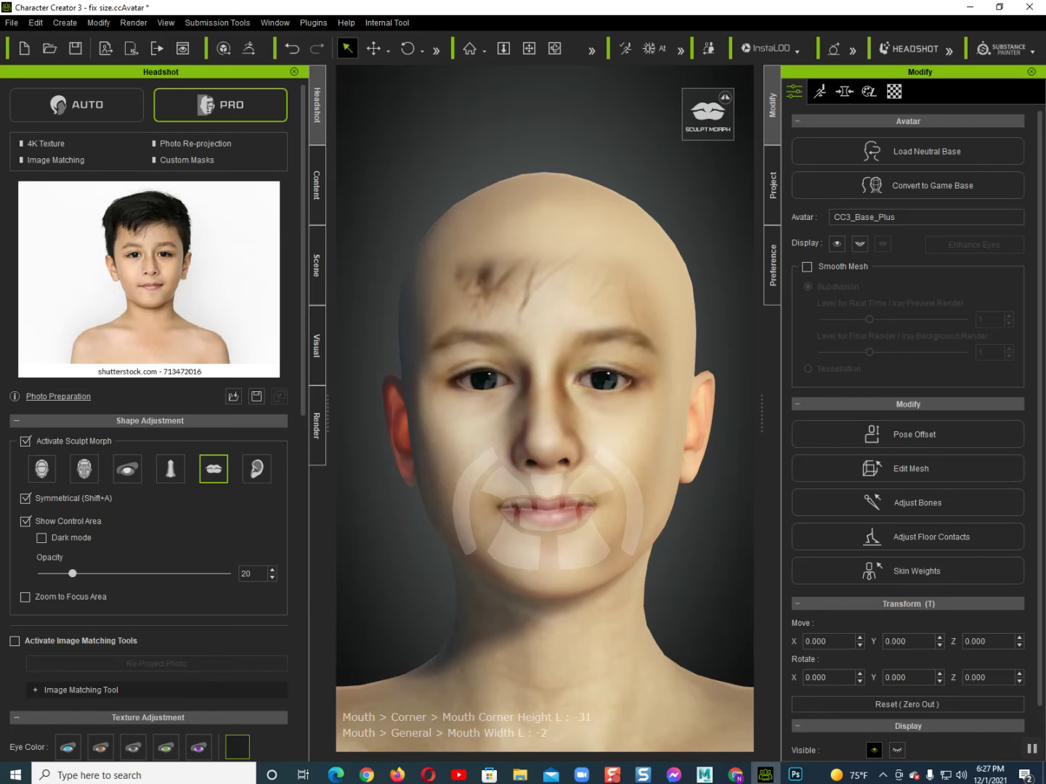
# Step: Adjust the mouth overlay opacity, check the lips and chin from the side, then deactivate Sculpt Morph
pyautogui.moveTo(72, 573); pyautogui.dragTo(50, 573)
pyautogui.moveTo(50, 573)
pyautogui.mouseDown()
pyautogui.moveTo(227, 573)
pyautogui.moveTo(57, 573)
pyautogui.mouseUp()
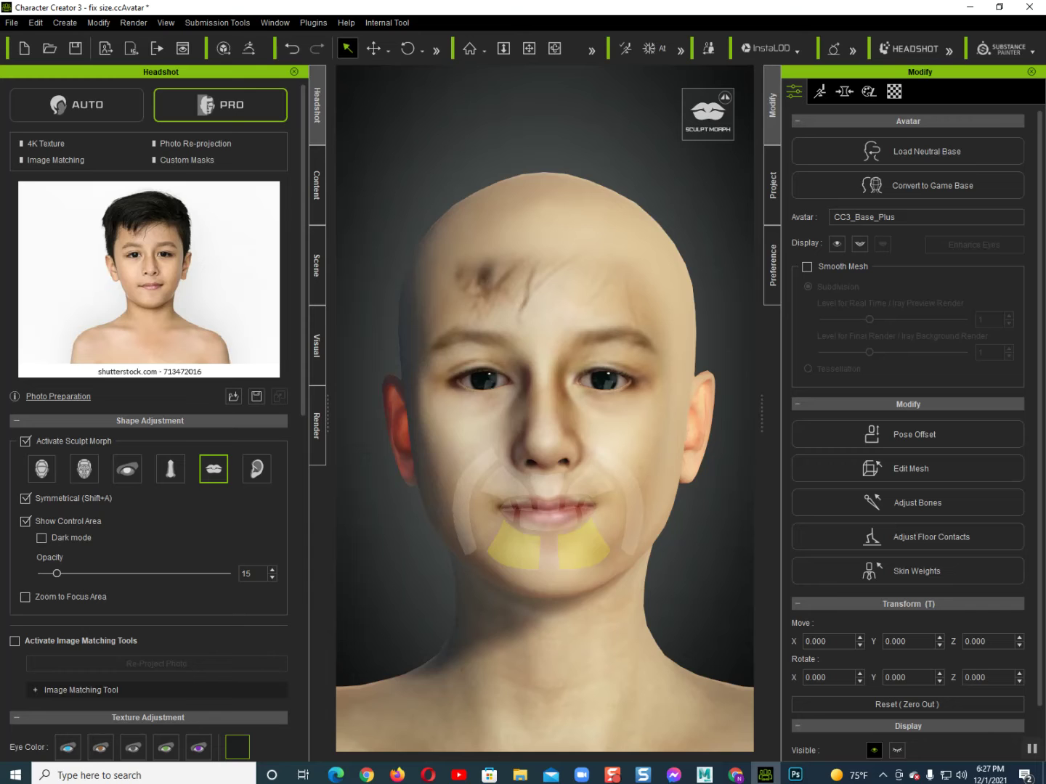
pyautogui.moveTo(537, 552); pyautogui.dragTo(502, 548, button='right')
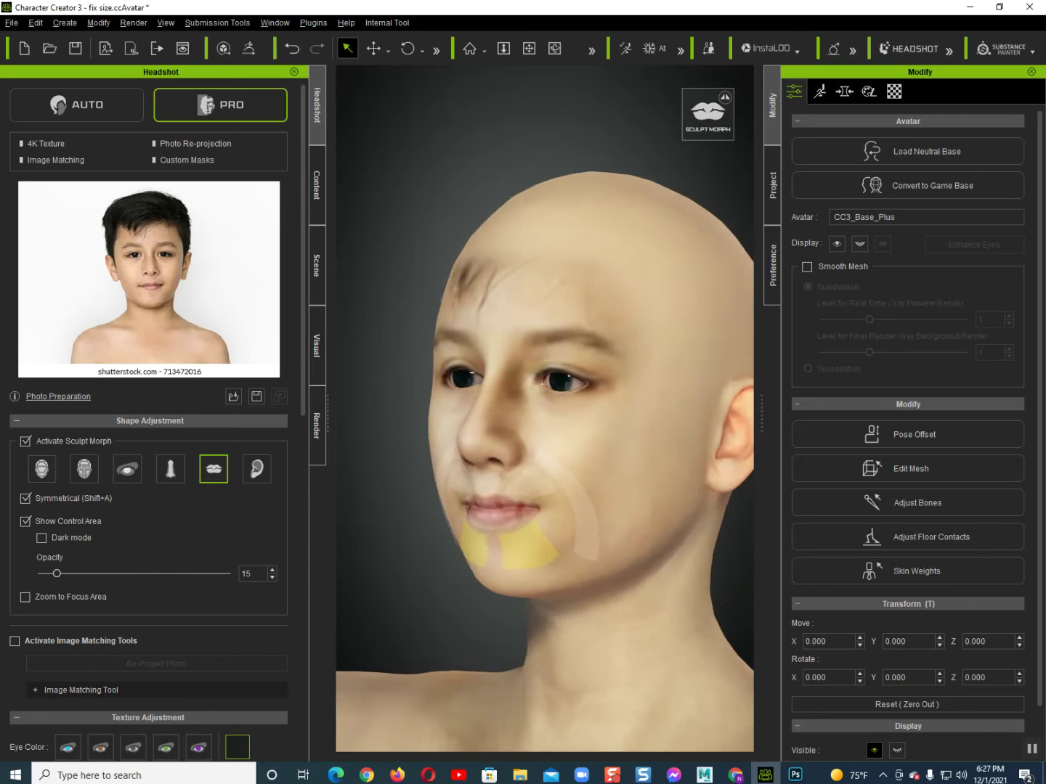
pyautogui.moveTo(502, 548); pyautogui.dragTo(517, 593, button='middle')
pyautogui.moveTo(517, 592); pyautogui.dragTo(508, 581, button='right')
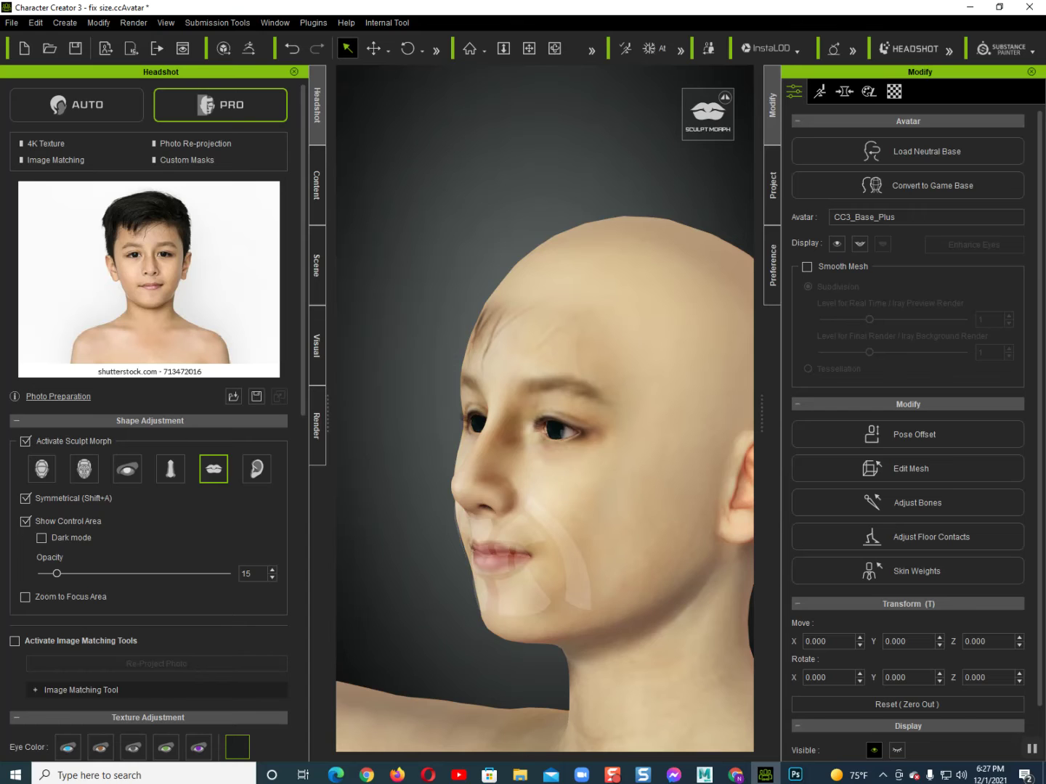
pyautogui.click(25, 442)
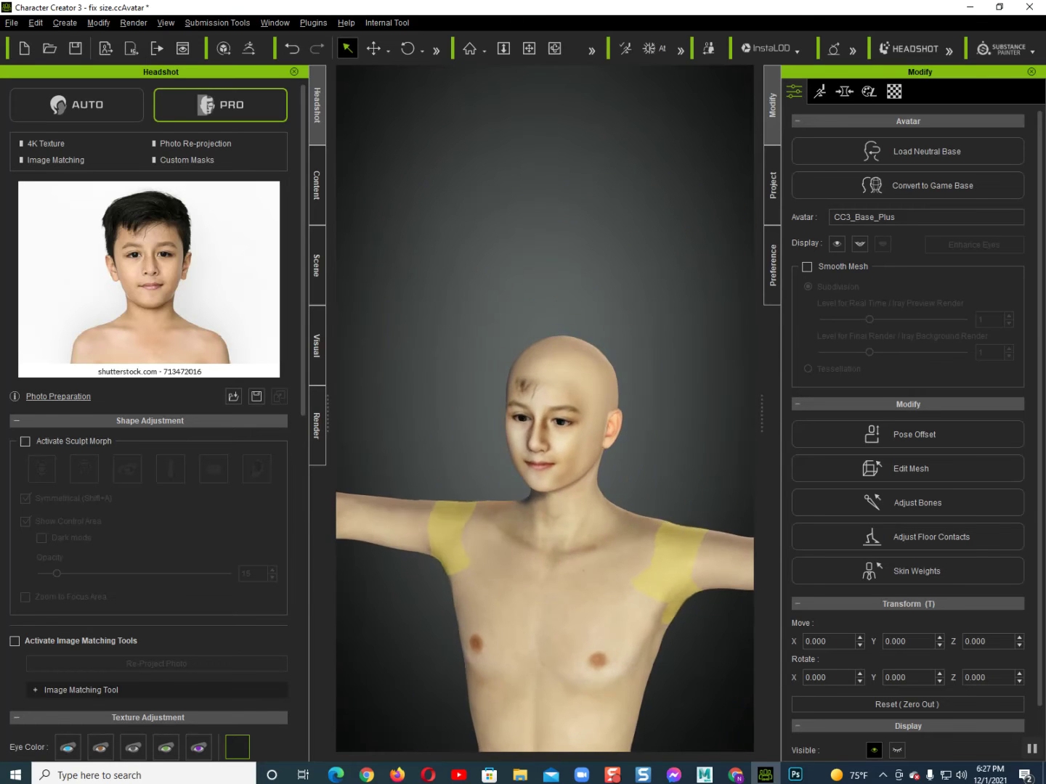
# Step: Frame the full body in three-quarter view and scroll the Headshot panel to Skin Settings
pyautogui.scroll(-1, 552, 552)
pyautogui.moveTo(552, 552); pyautogui.dragTo(523, 552, button='right')
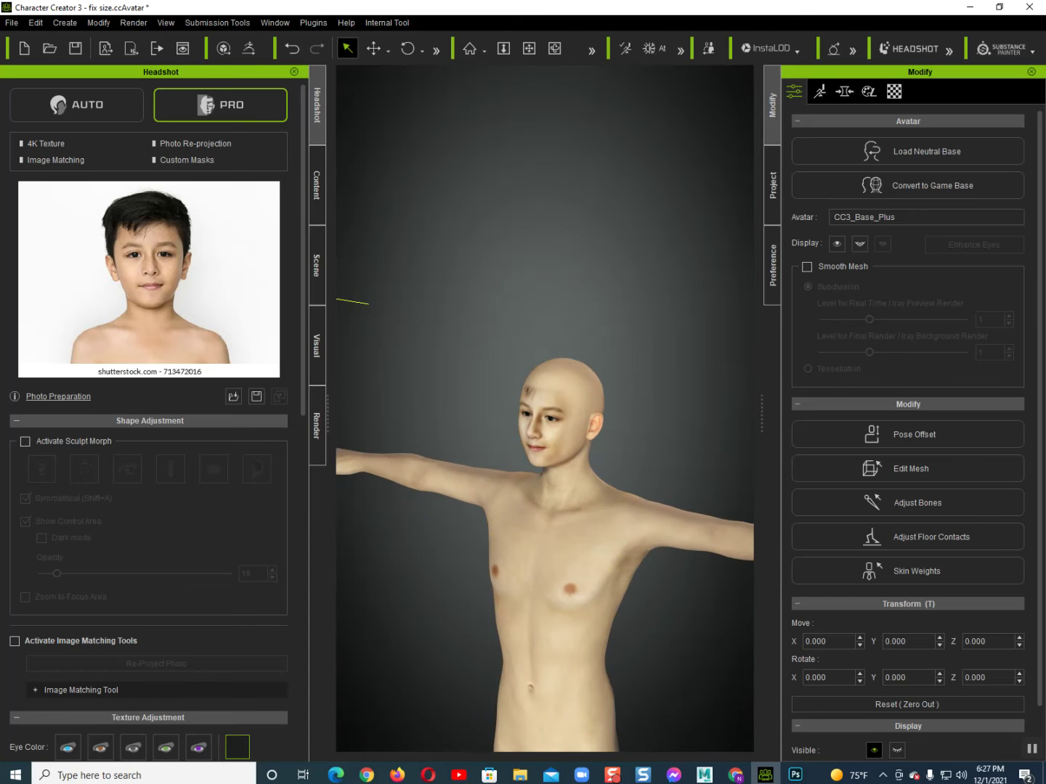
pyautogui.moveTo(581, 393); pyautogui.dragTo(559, 396, button='right')
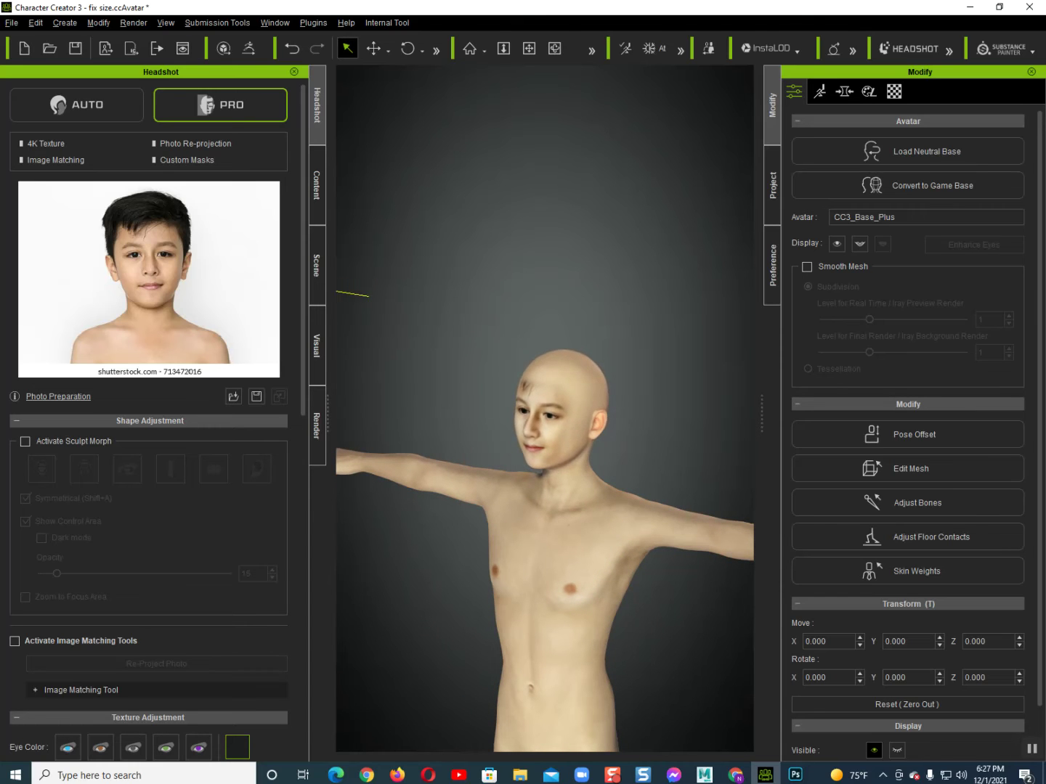
pyautogui.scroll(-1, 545, 472)
pyautogui.press('z')
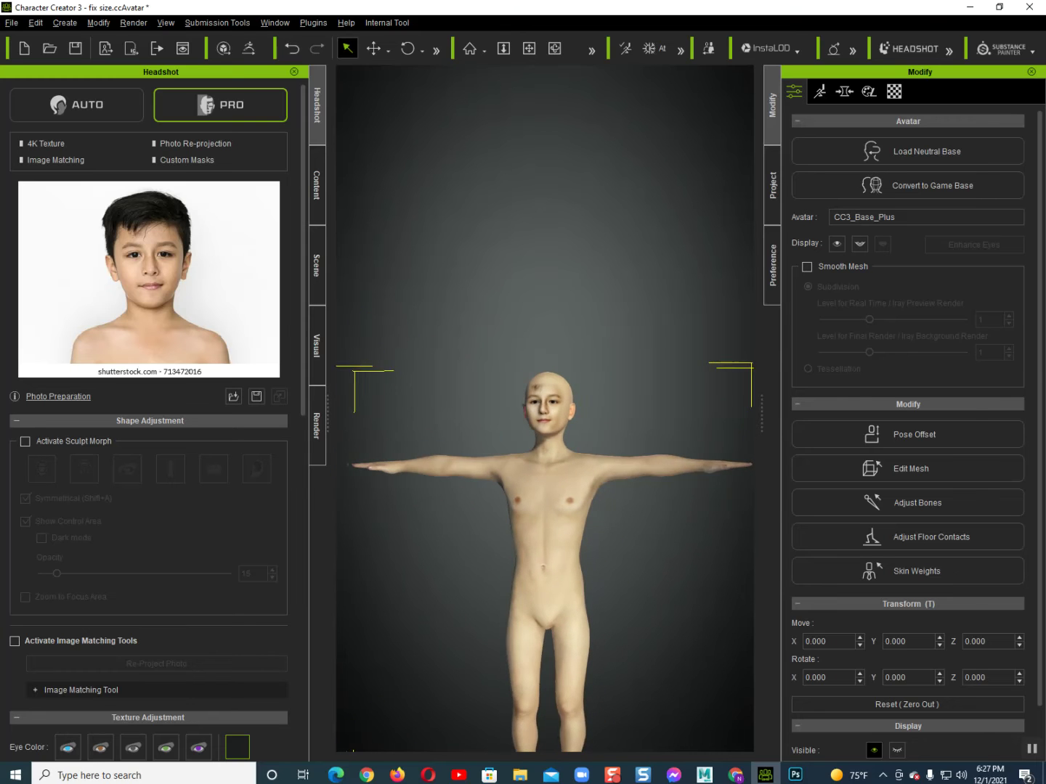
pyautogui.moveTo(541, 552); pyautogui.dragTo(527, 440, button='right')
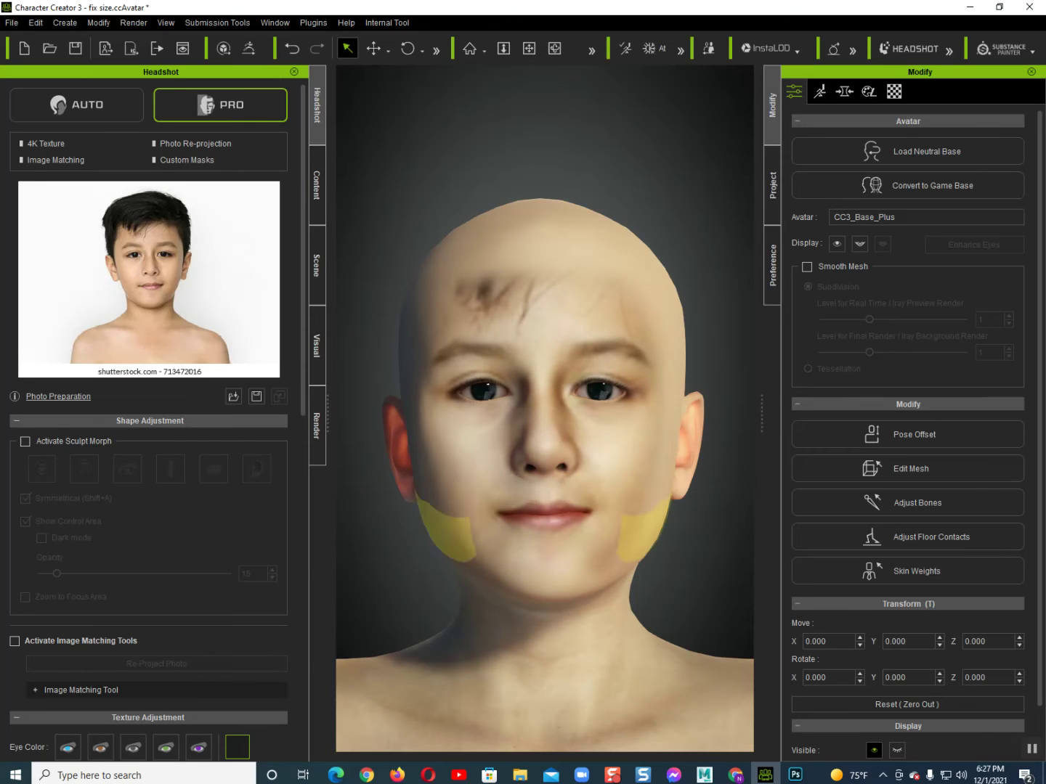
pyautogui.scroll(1, 149, 421)
pyautogui.scroll(-2, 149, 421)
pyautogui.scroll(-3, 149, 421)
pyautogui.scroll(-1, 149, 422)
# Step: Open the Photo Diffuse texture in Photoshop via the external editor button
pyautogui.click(117, 535)
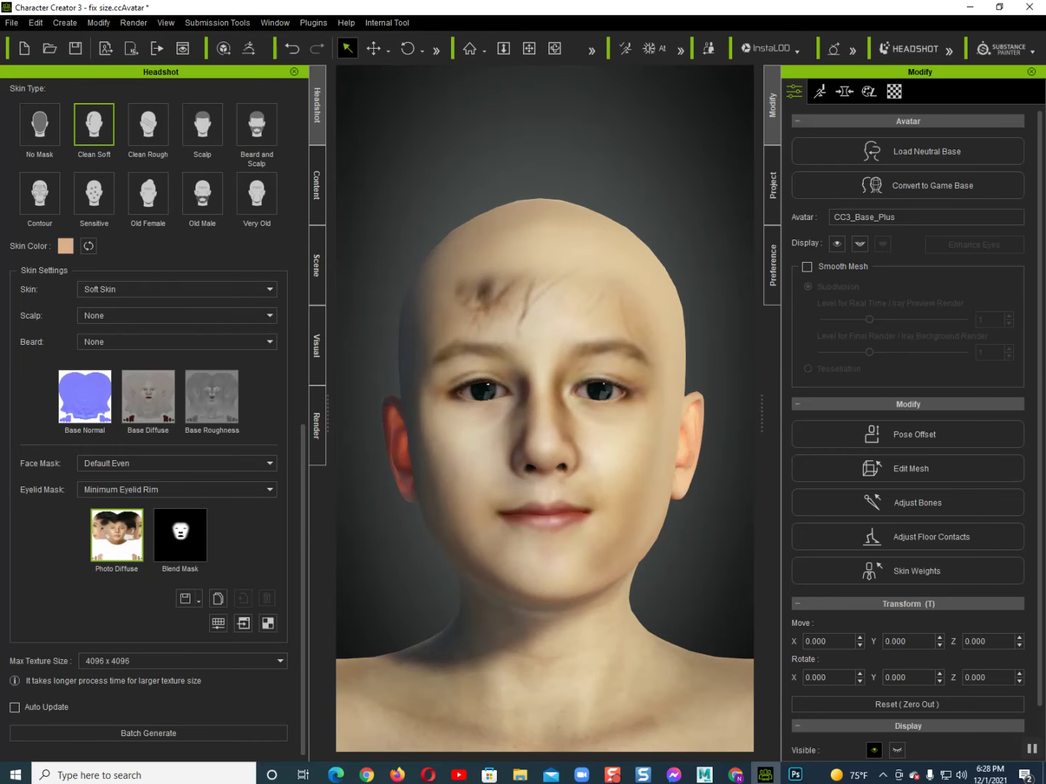
pyautogui.click(243, 623)
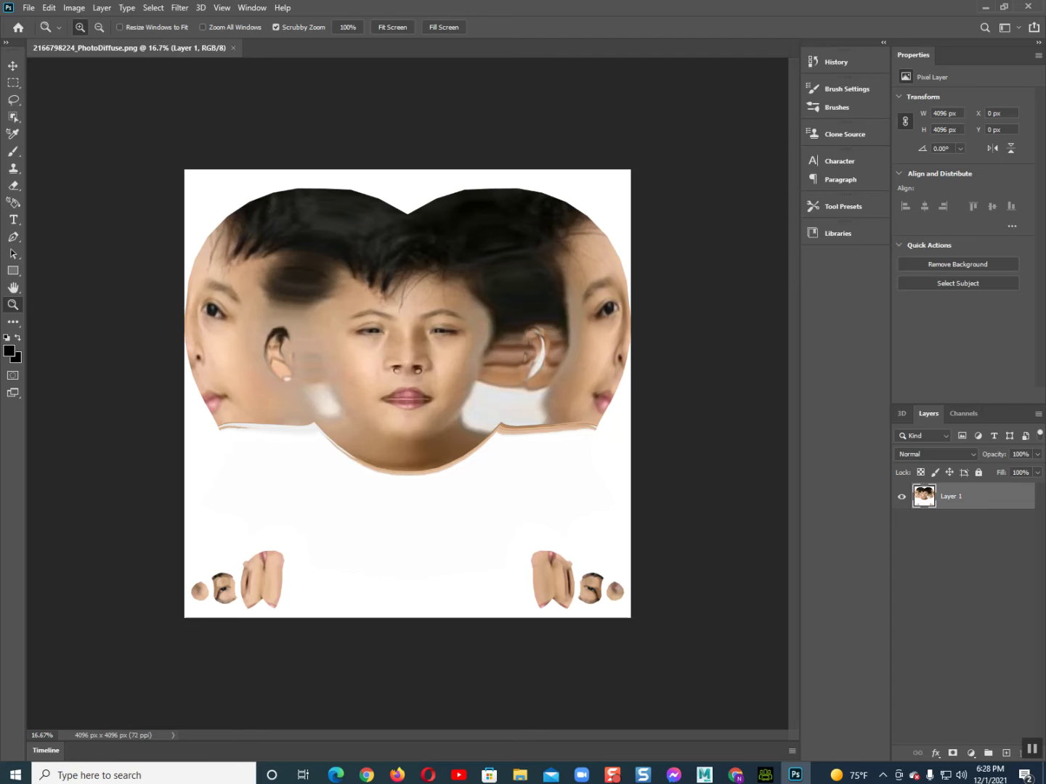
# Step: Open the Blend Mask texture in Photoshop as a second document
pyautogui.click(764, 775)
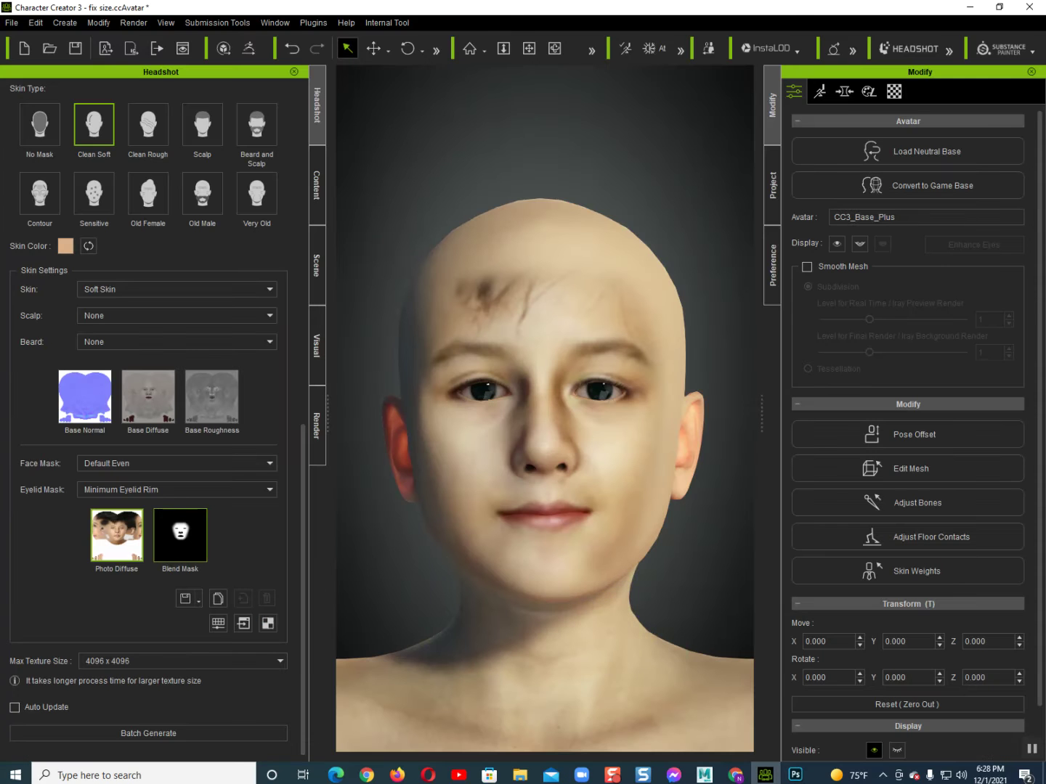
pyautogui.click(242, 623)
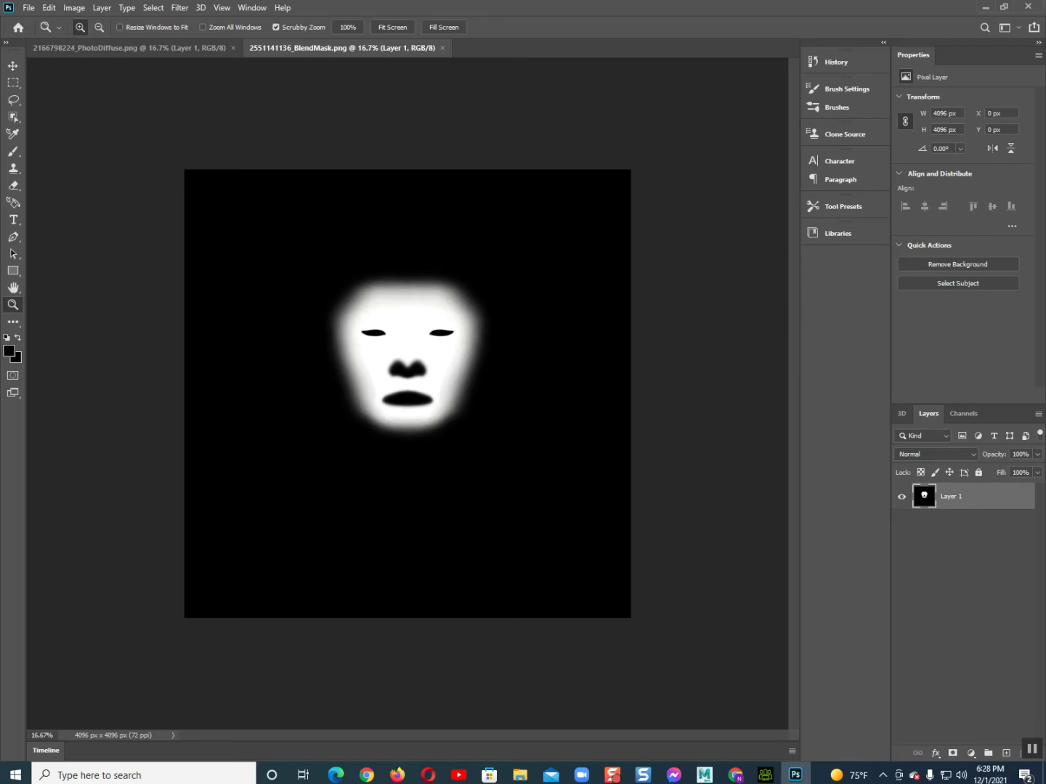
pyautogui.rightClick(958, 496)
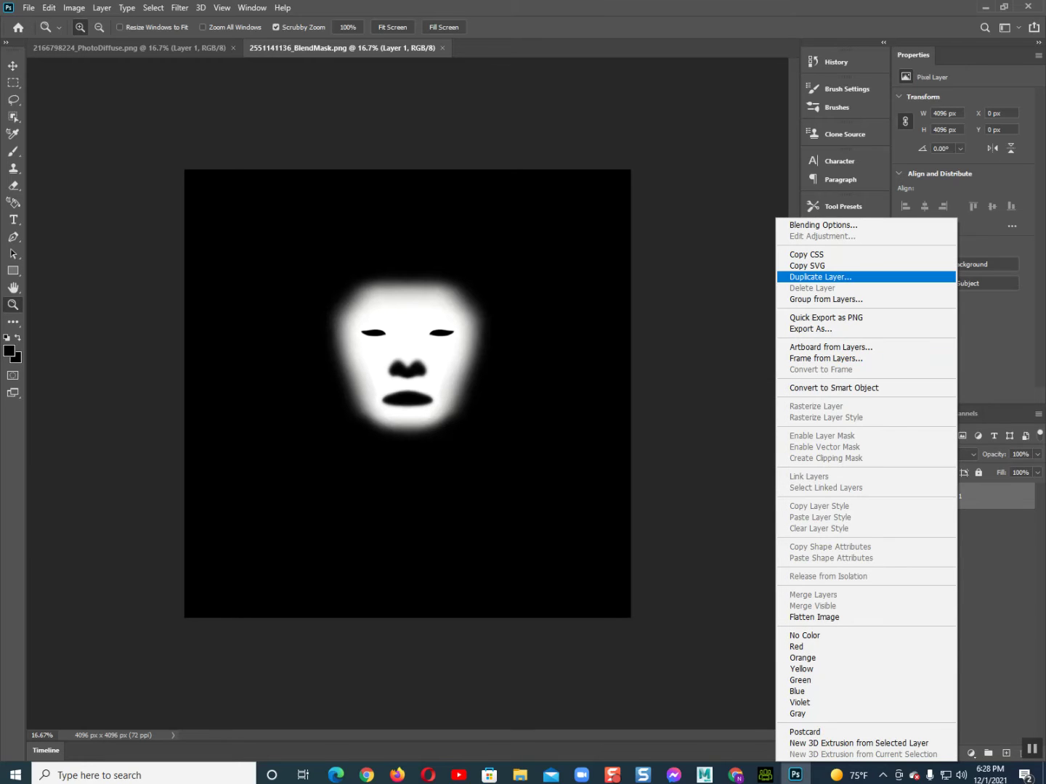
# Step: Duplicate the mask layer into PhotoDiffuse.png as Layer 2 and close the BlendMask document
pyautogui.click(820, 277)
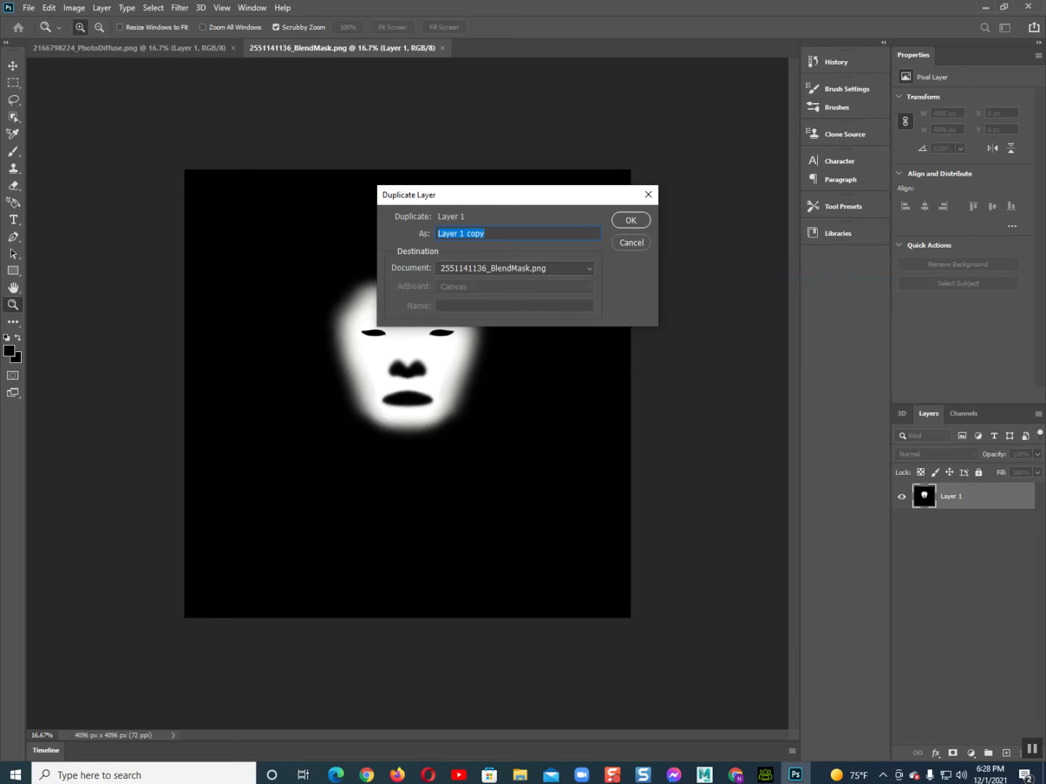
pyautogui.click(514, 268)
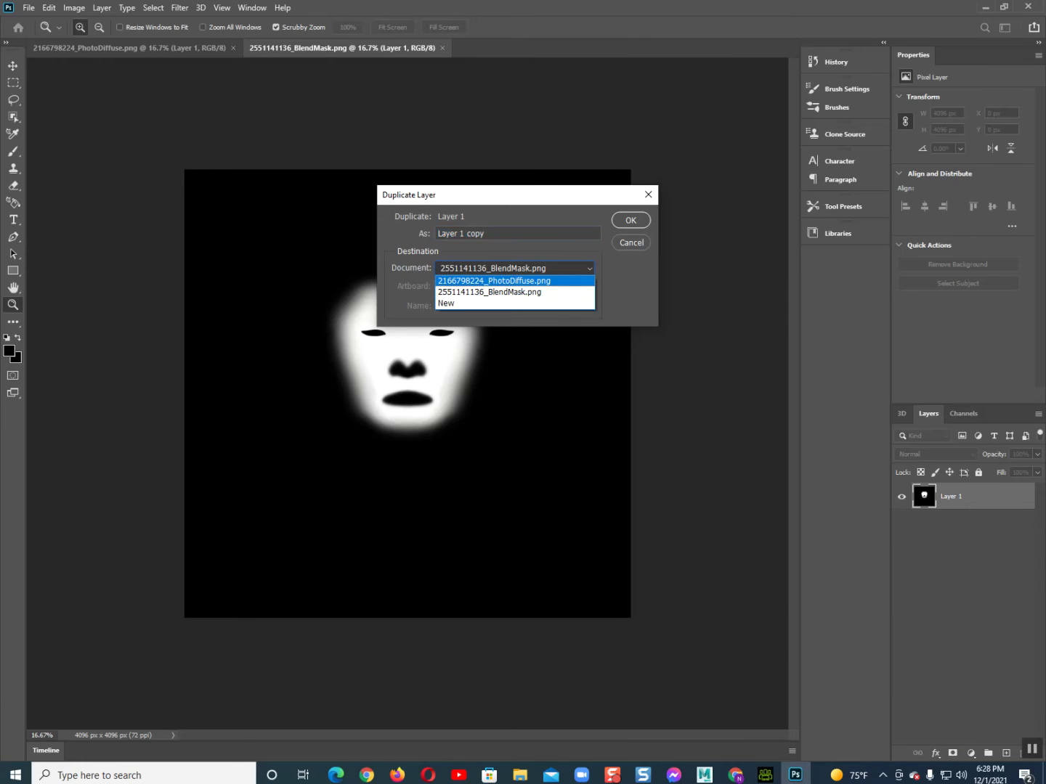
pyautogui.click(494, 280)
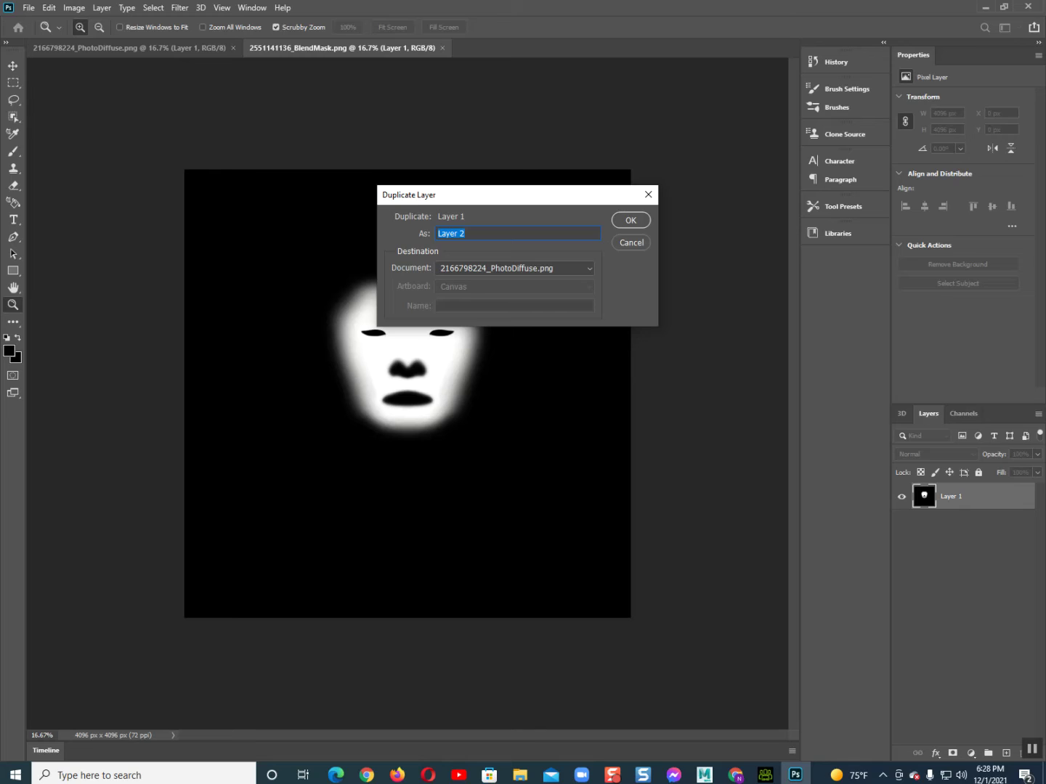
pyautogui.click(630, 220)
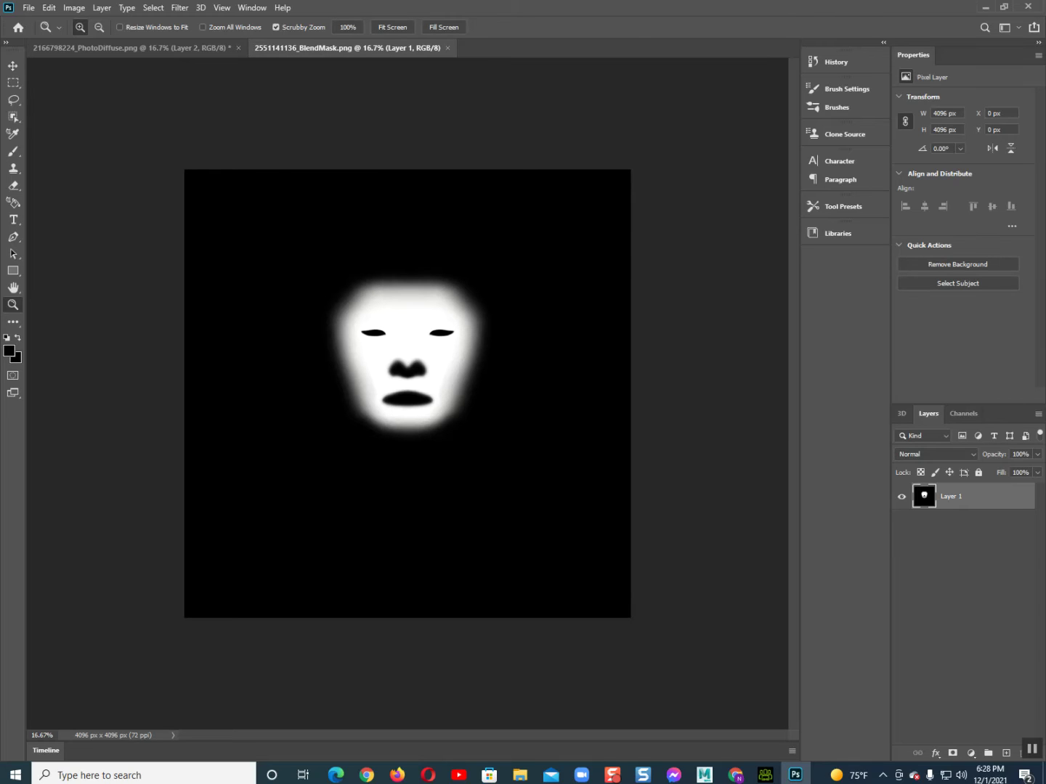
pyautogui.click(448, 48)
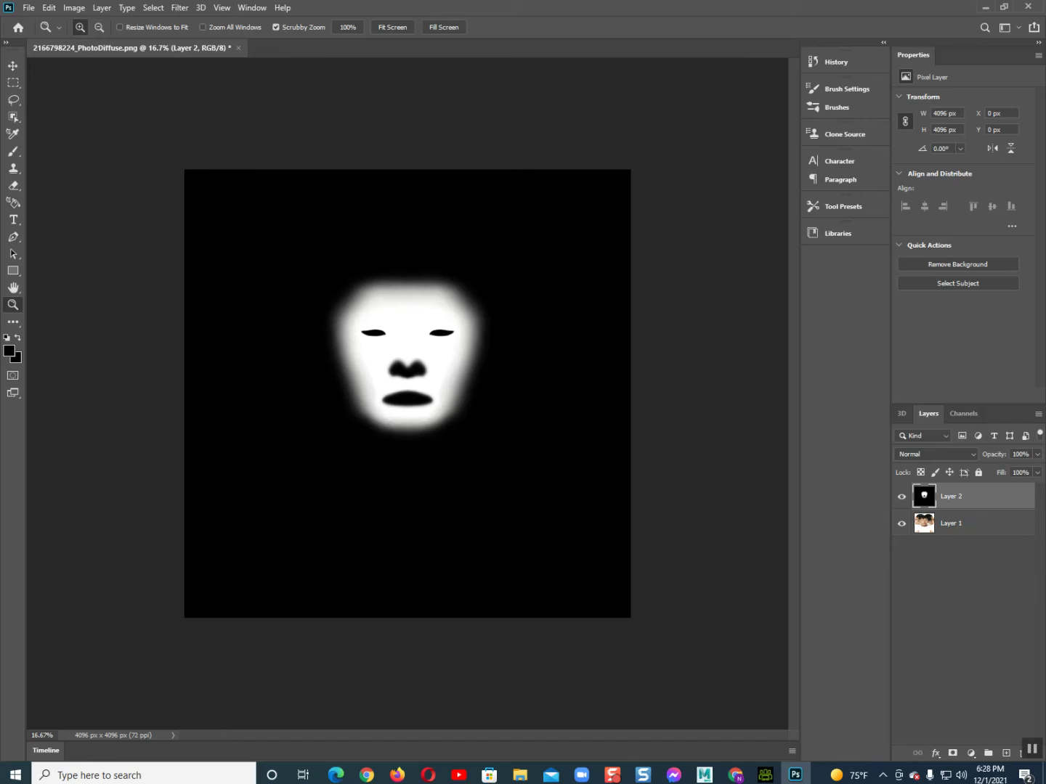
pyautogui.moveTo(947, 496)
pyautogui.mouseDown()
pyautogui.moveTo(948, 546)
pyautogui.moveTo(948, 486)
pyautogui.mouseUp()
# Step: Set Layer 2 to Multiply blending at 76% opacity, framing the face texture up close
pyautogui.click(935, 454)
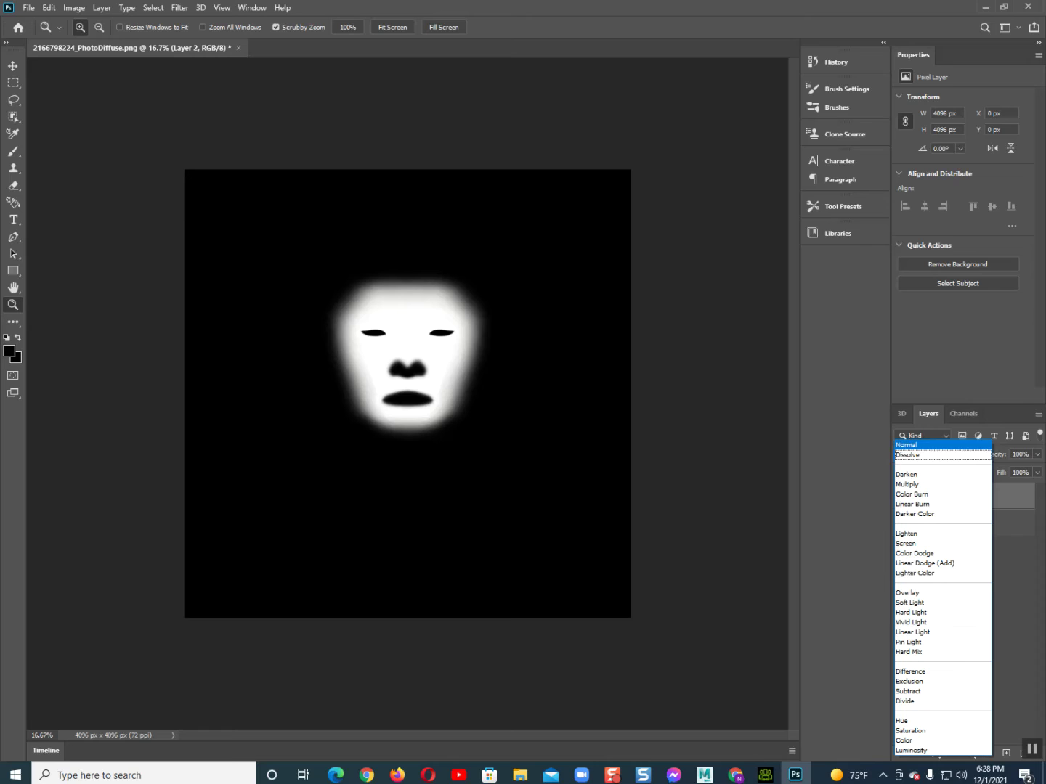
pyautogui.press('Down')
pyautogui.press('Down')
pyautogui.press('Down')
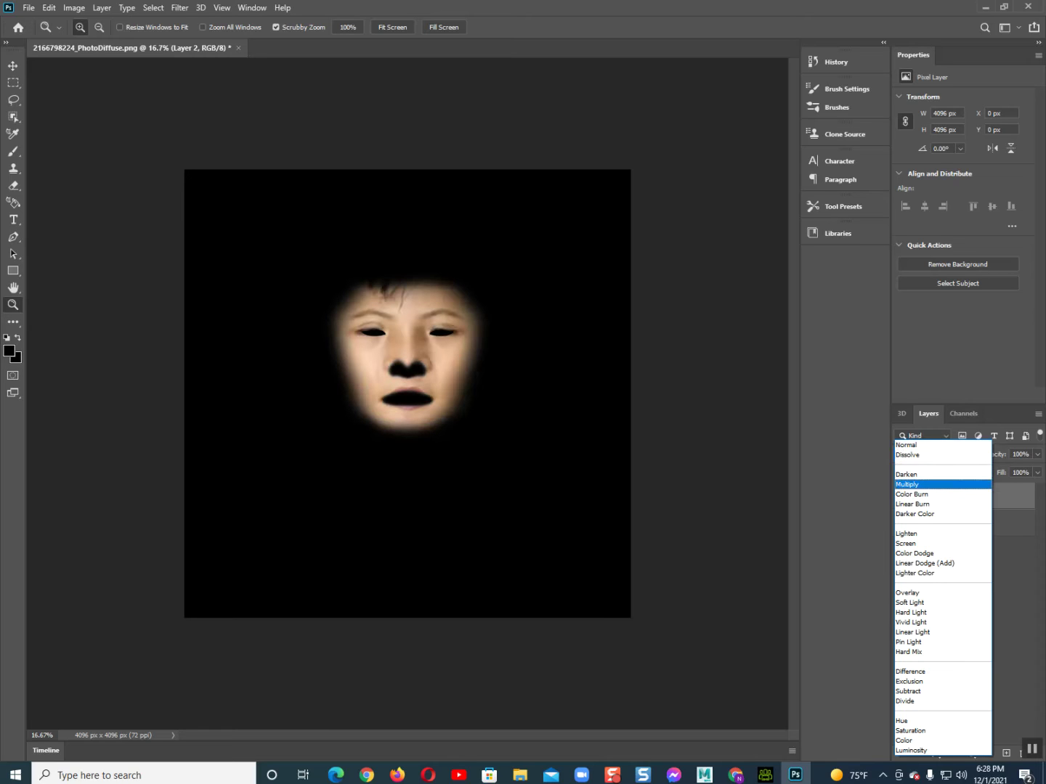
pyautogui.press('Return')
pyautogui.click(1037, 454)
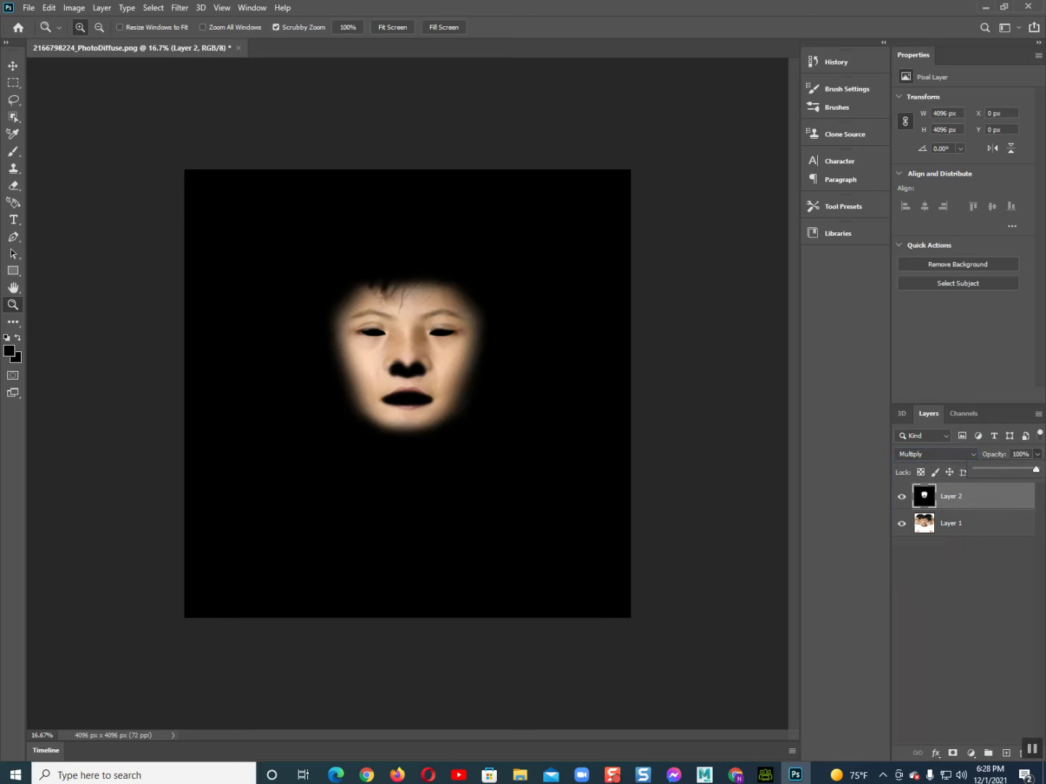
pyautogui.moveTo(1036, 470); pyautogui.dragTo(1022, 469)
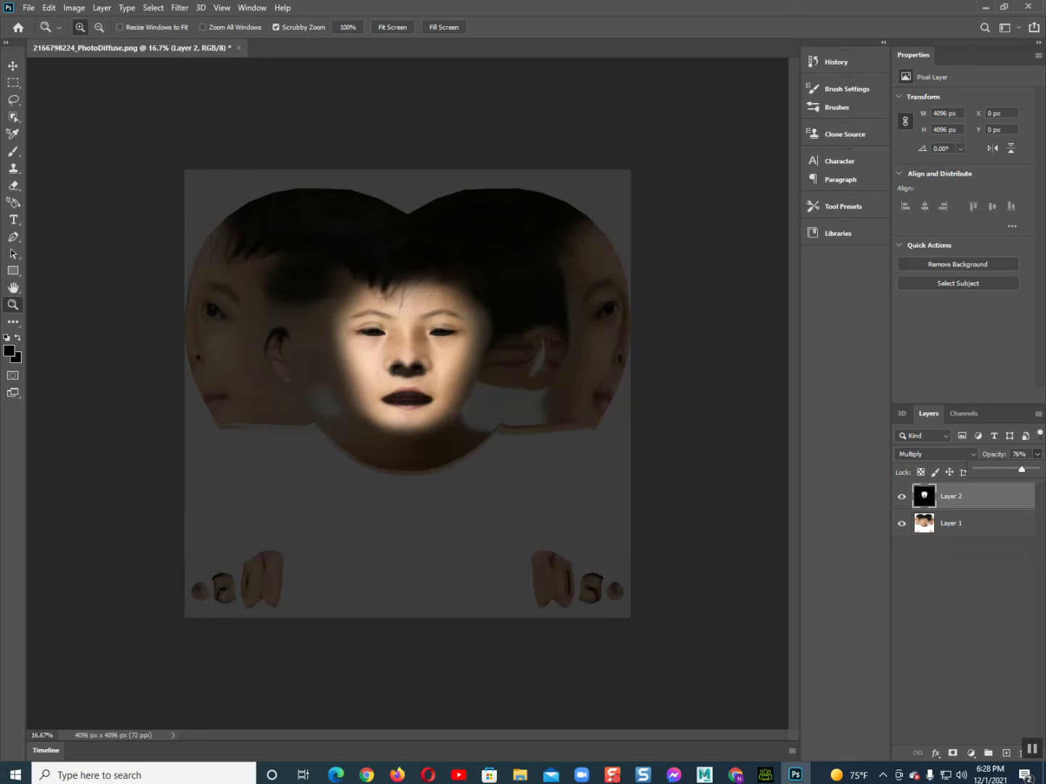
pyautogui.moveTo(479, 393); pyautogui.dragTo(508, 392)
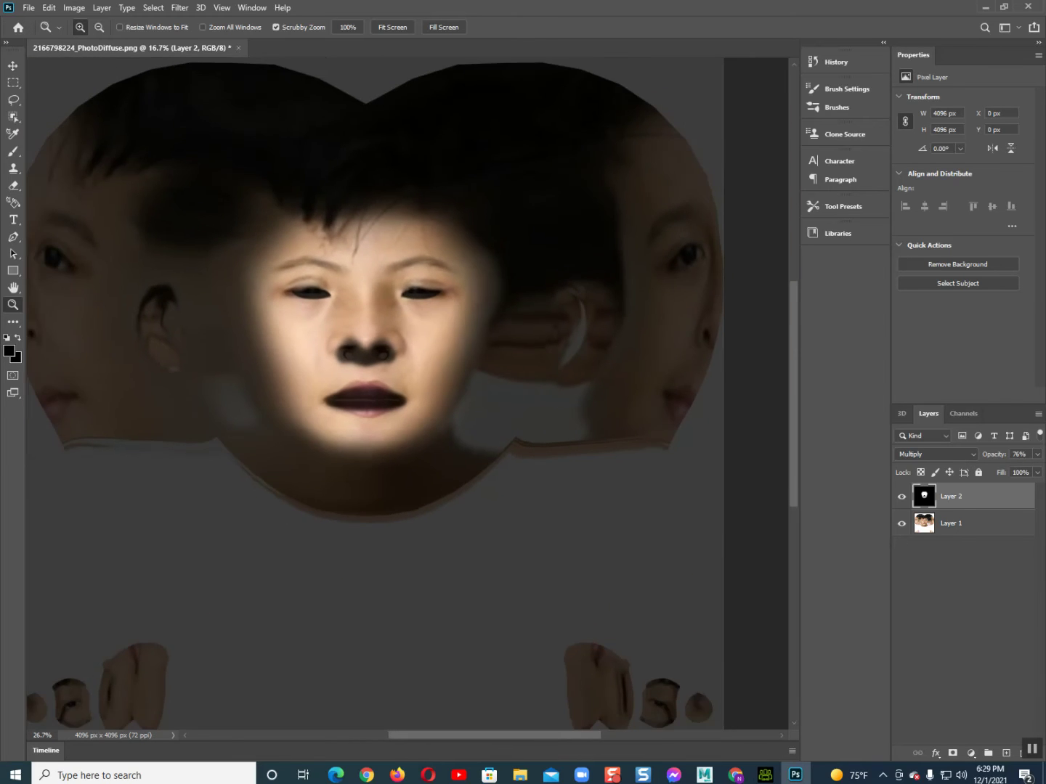
pyautogui.press('h')
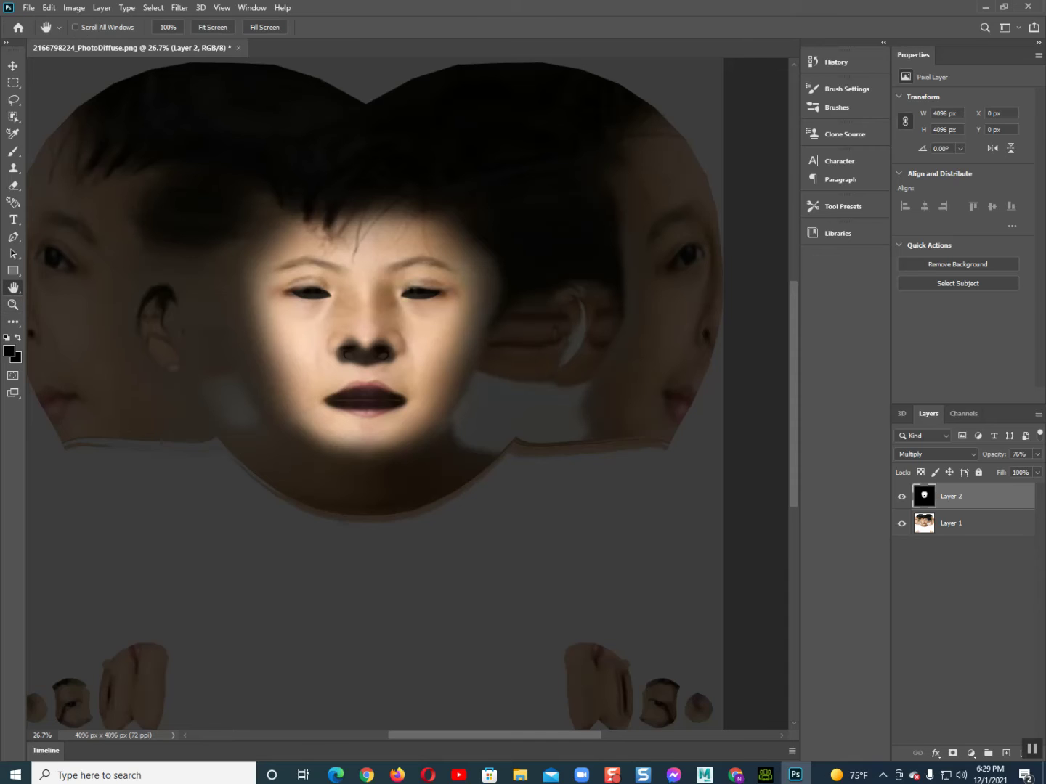
pyautogui.moveTo(407, 364); pyautogui.dragTo(451, 443)
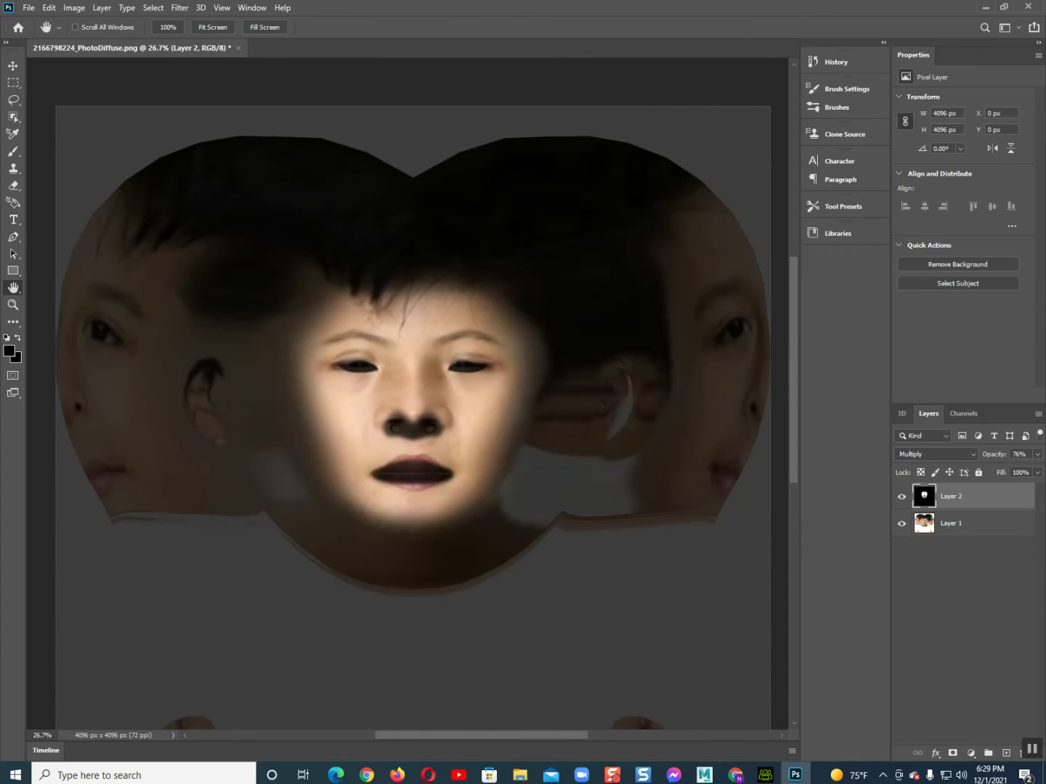
pyautogui.press('b')
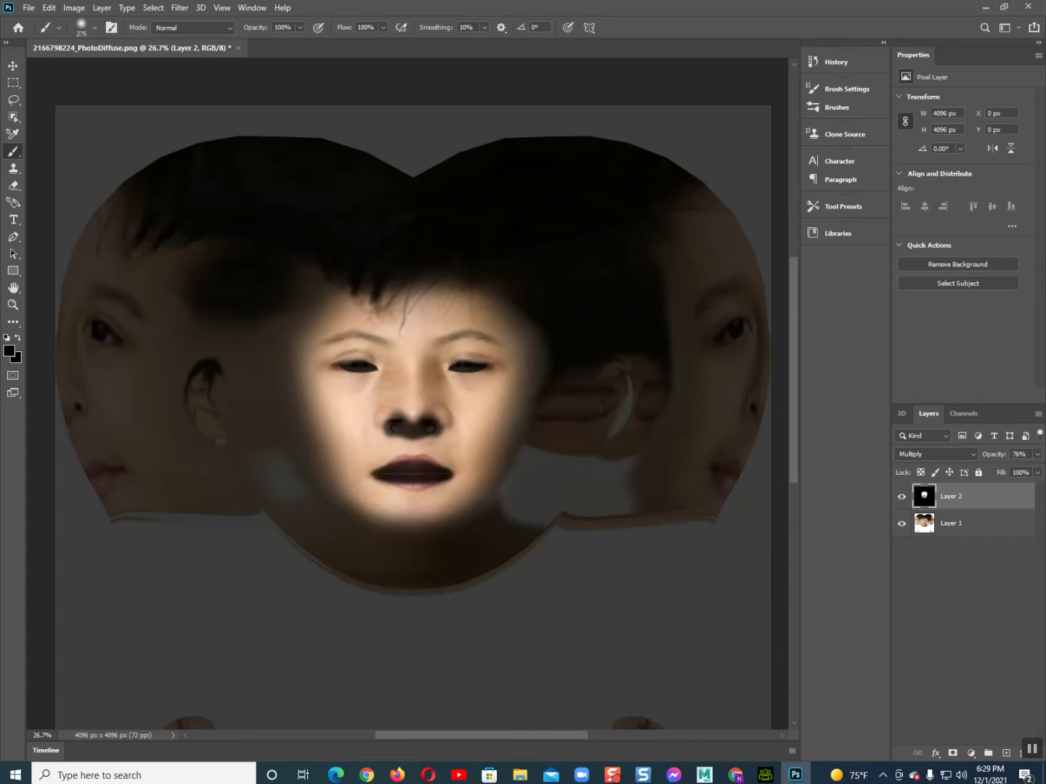
# Step: Paint both eyes open on the mask in white (ffffff)
pyautogui.press('i')
pyautogui.click(9, 350)
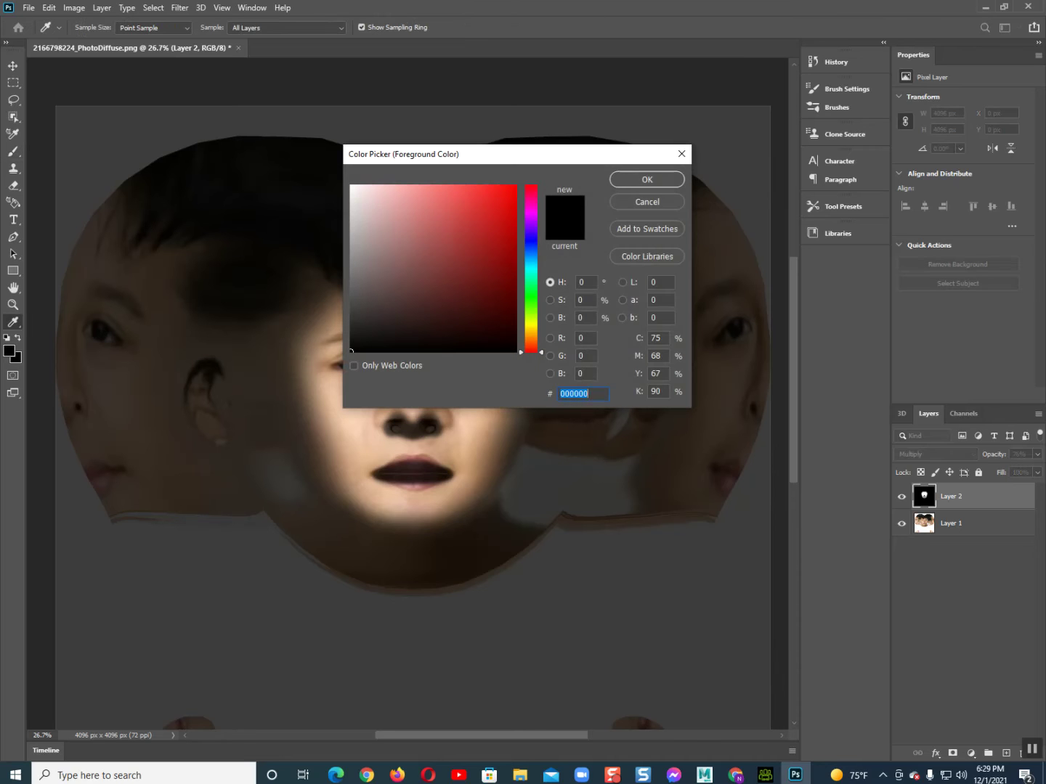
pyautogui.write('ffffff')
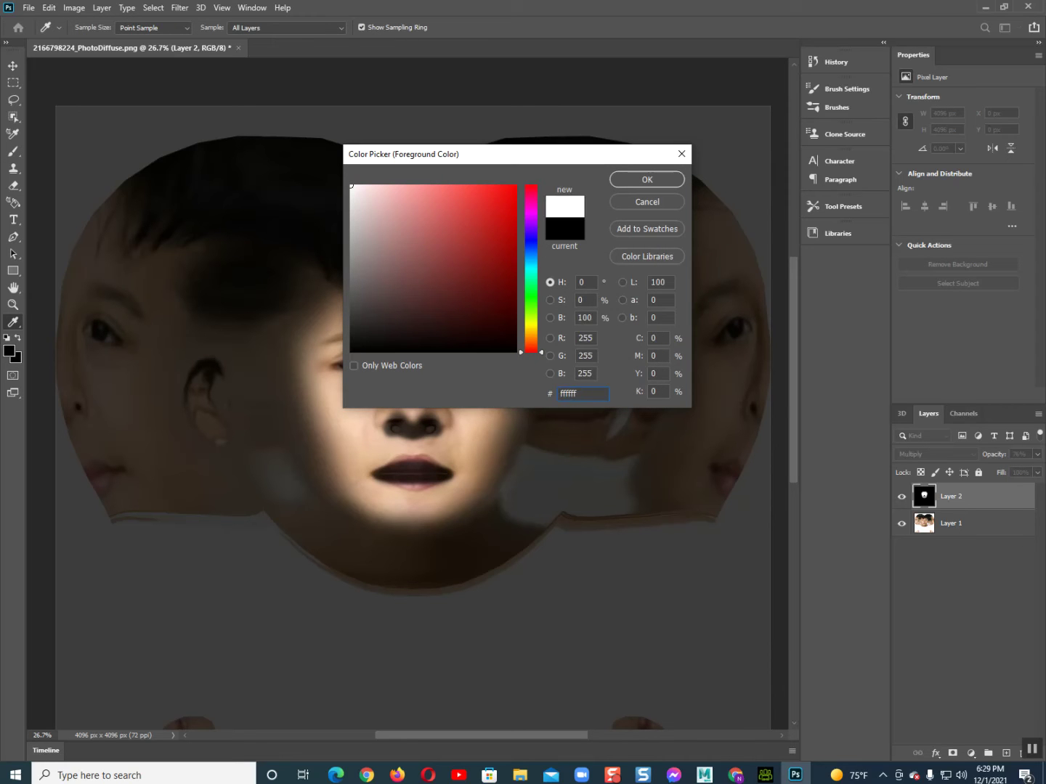
pyautogui.click(647, 179)
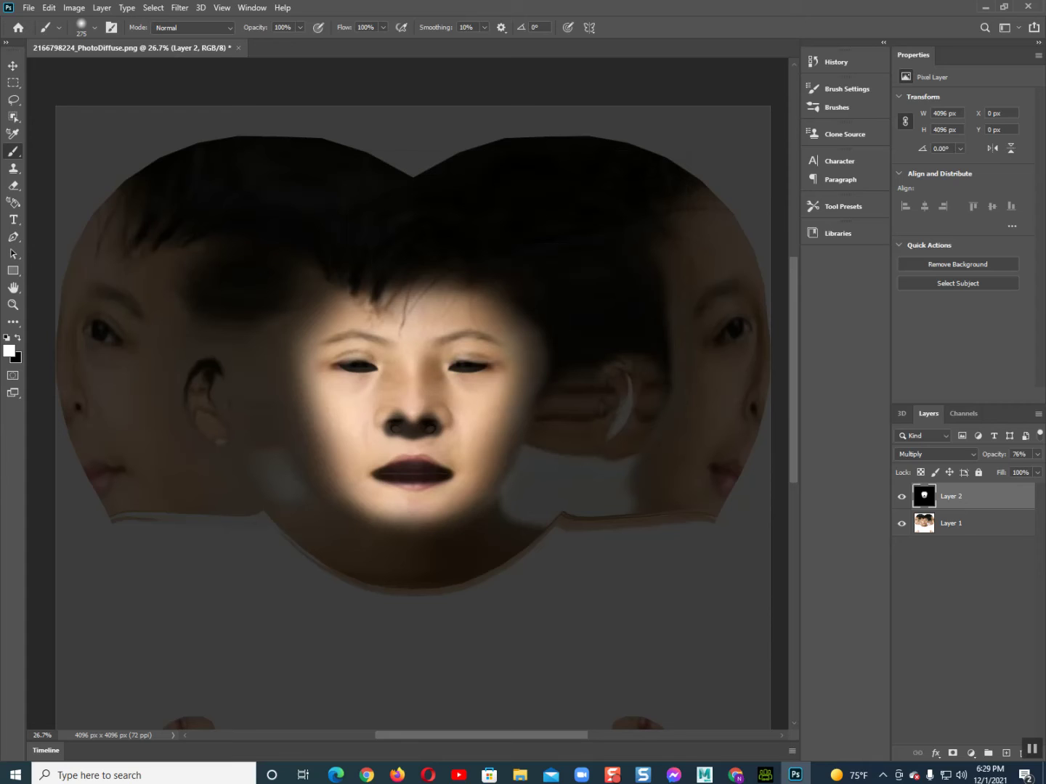
pyautogui.moveTo(339, 368); pyautogui.dragTo(378, 368)
pyautogui.moveTo(449, 367); pyautogui.dragTo(485, 367)
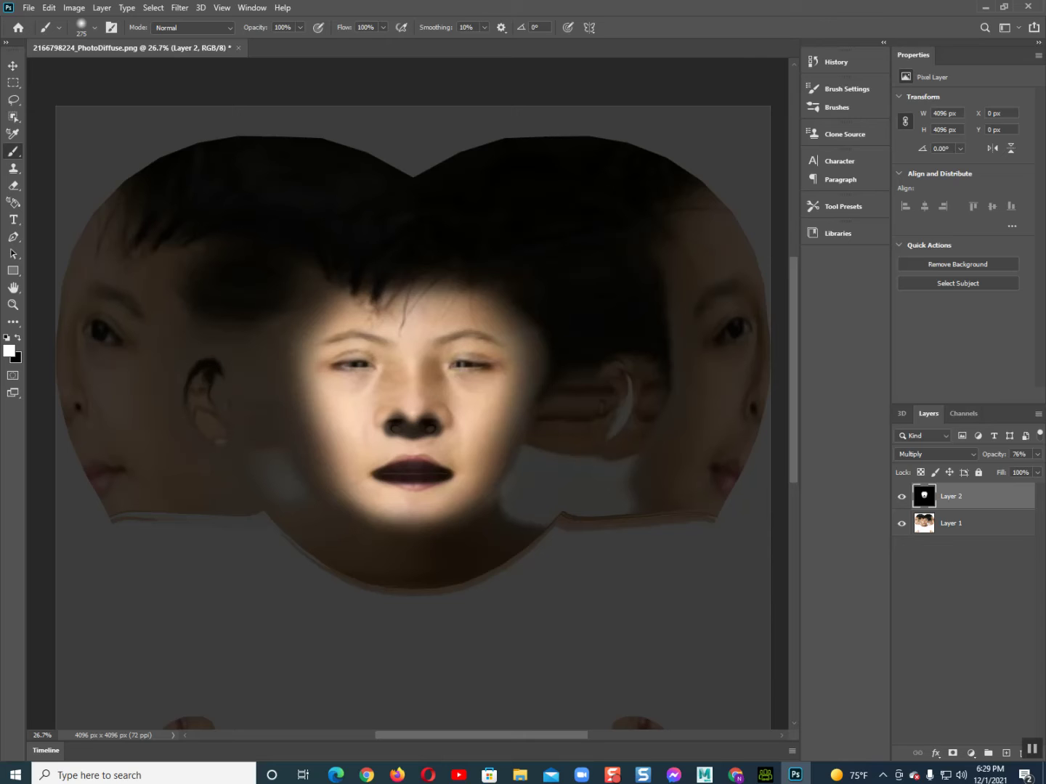
# Step: Switch to black (000000) and darken the forehead along the hairline on the mask
pyautogui.press('i')
pyautogui.click(8, 352)
pyautogui.write('000000')
pyautogui.click(647, 180)
pyautogui.press('b')
pyautogui.moveTo(323, 298); pyautogui.dragTo(417, 310)
pyautogui.moveTo(348, 310)
pyautogui.mouseDown()
pyautogui.moveTo(414, 331)
pyautogui.moveTo(432, 289)
pyautogui.moveTo(479, 299)
pyautogui.moveTo(446, 305)
pyautogui.moveTo(469, 319)
pyautogui.moveTo(425, 336)
pyautogui.moveTo(470, 320)
pyautogui.mouseUp()
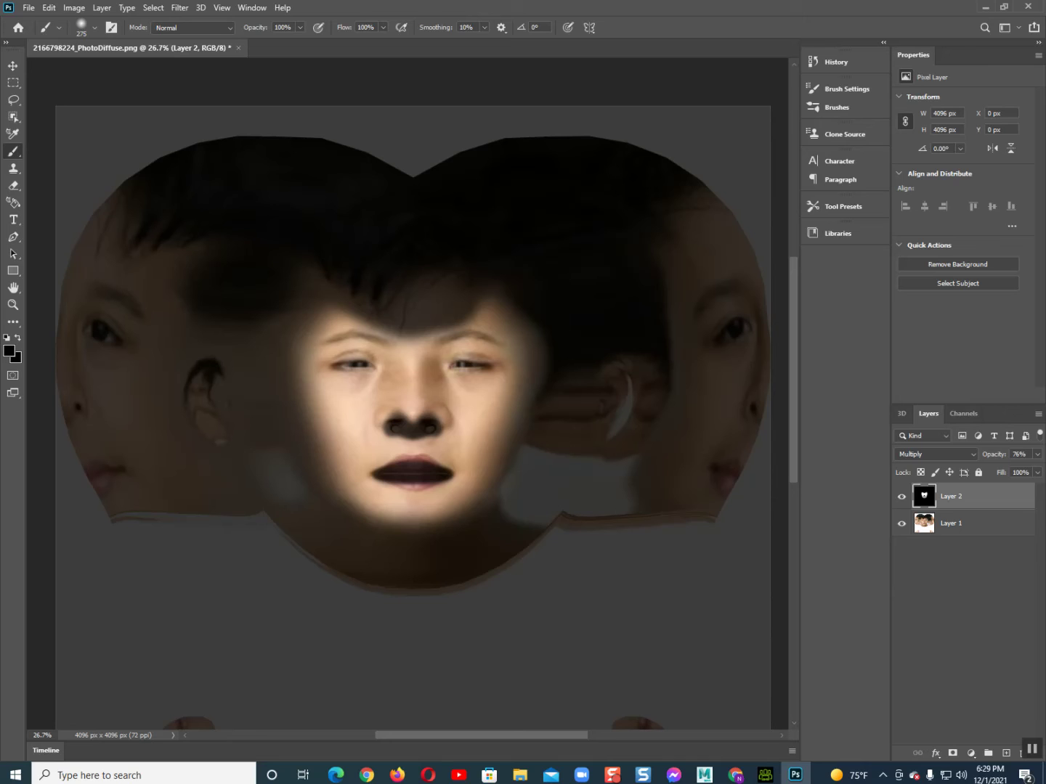
pyautogui.moveTo(479, 313)
pyautogui.mouseDown()
pyautogui.moveTo(494, 298)
pyautogui.moveTo(476, 321)
pyautogui.mouseUp()
pyautogui.moveTo(336, 318); pyautogui.dragTo(353, 310)
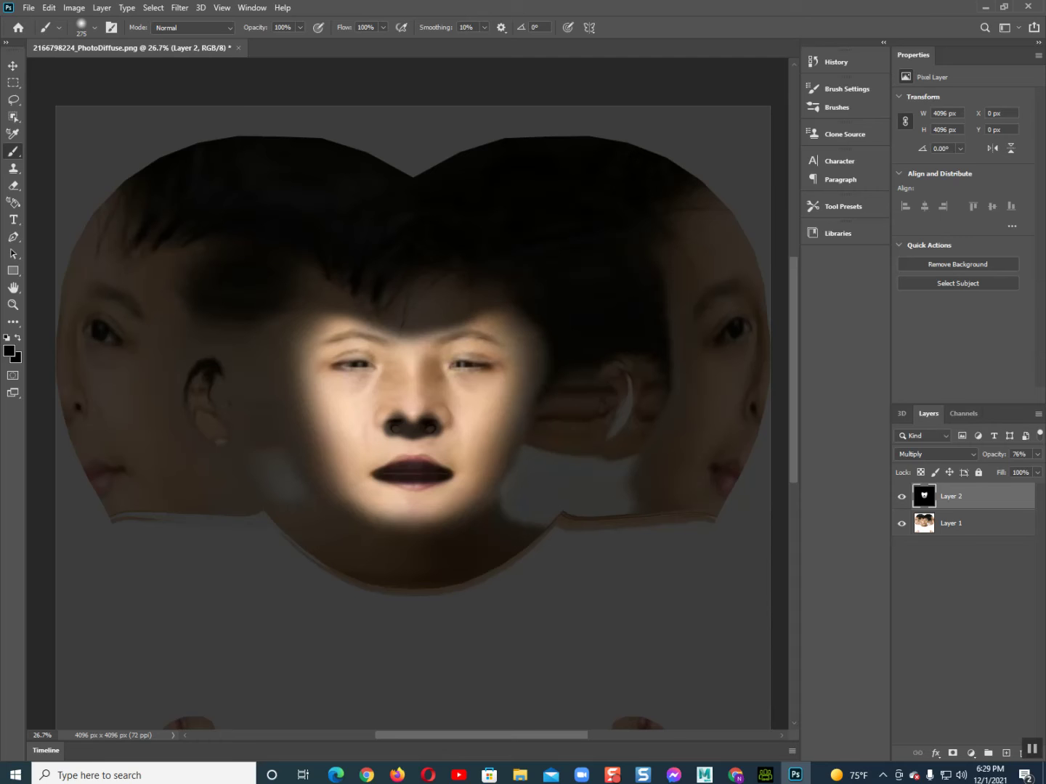
pyautogui.scroll(2, 414, 418)
pyautogui.scroll(-3, 414, 417)
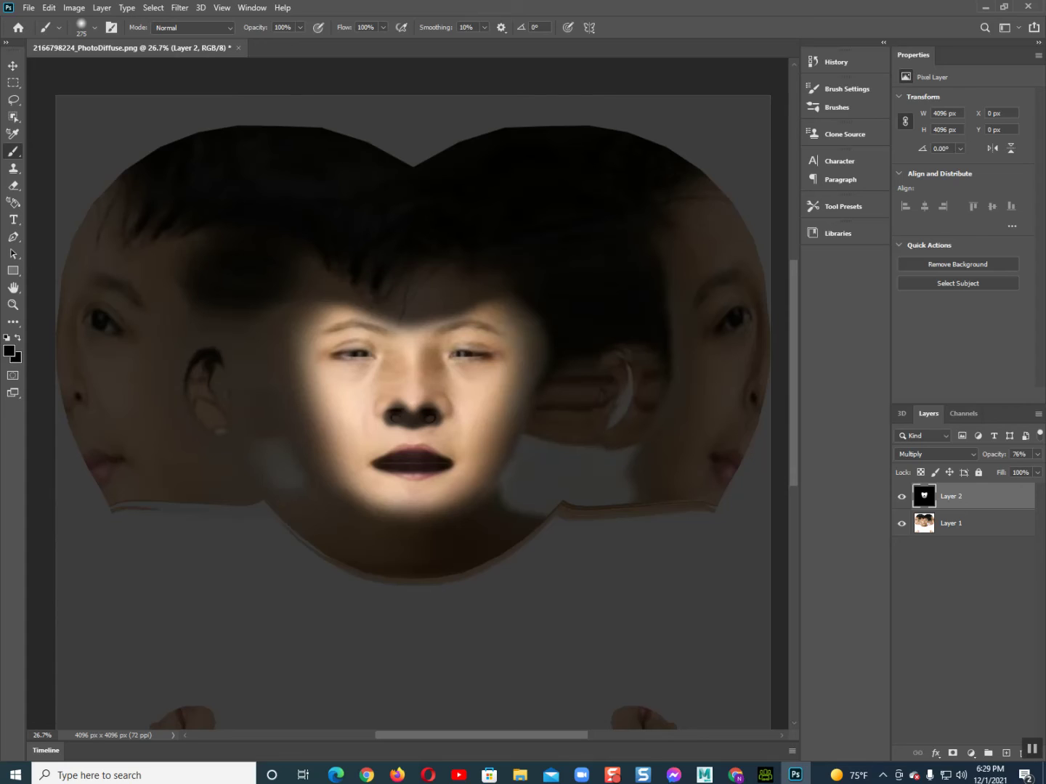
pyautogui.click(936, 454)
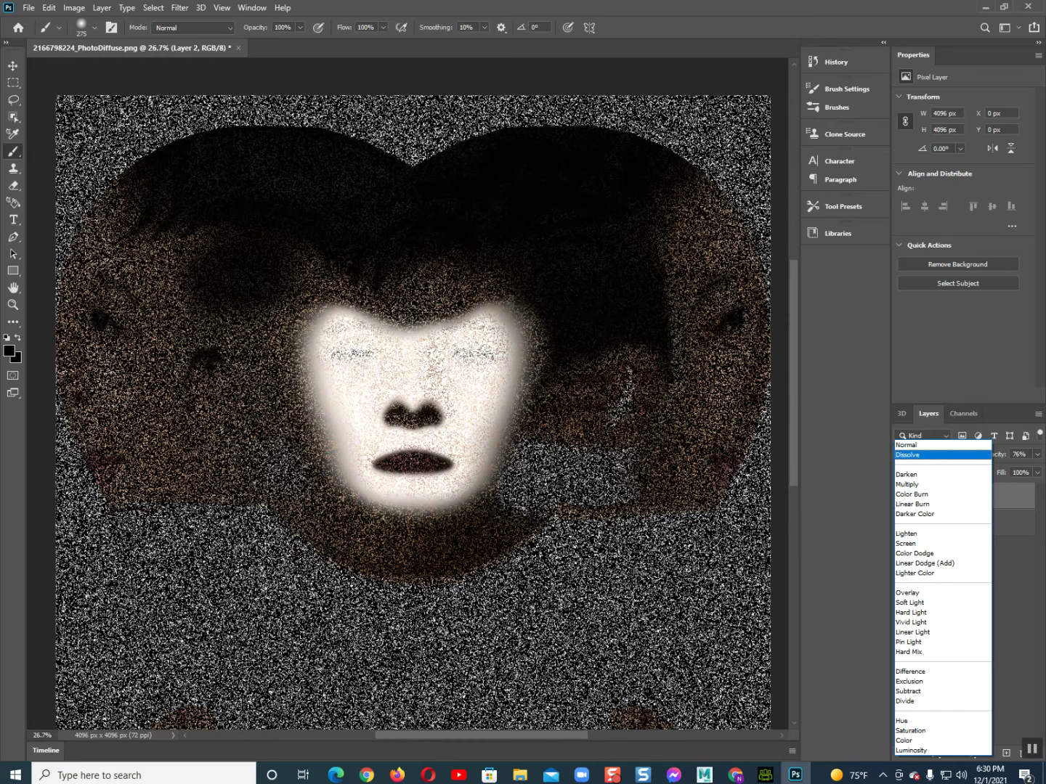
# Step: Put Layer 2 back to Normal at 100% opacity and zoom out to the whole mask
pyautogui.press('Up')
pyautogui.press('Return')
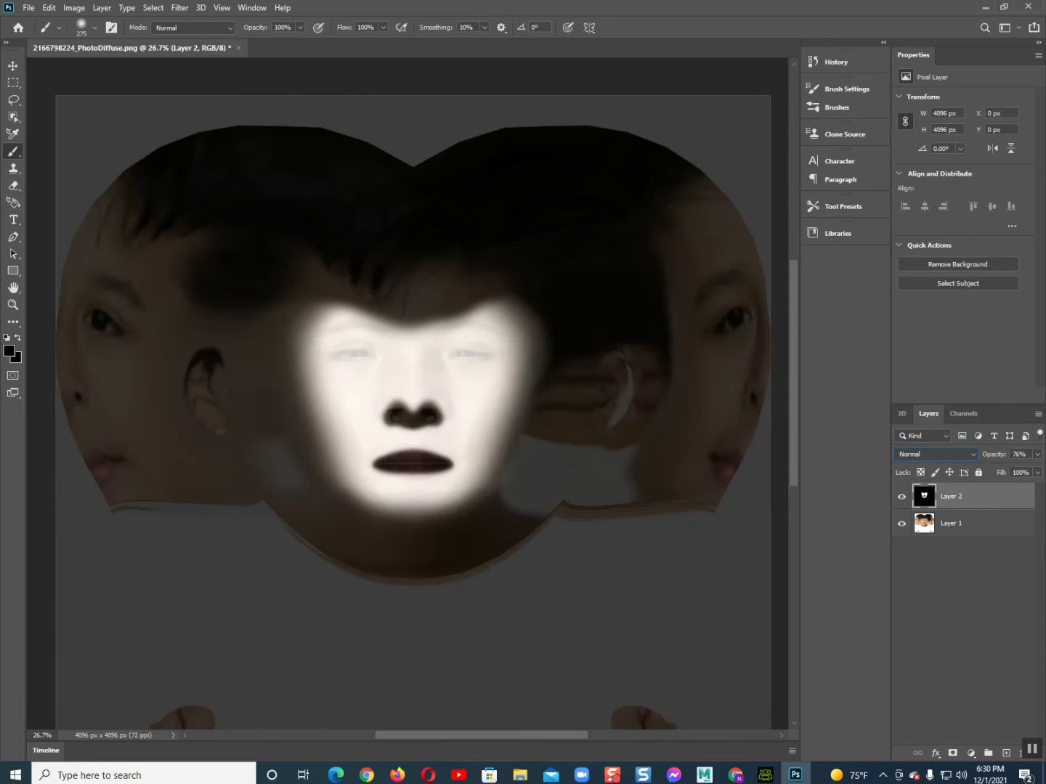
pyautogui.click(1037, 454)
pyautogui.moveTo(1022, 469); pyautogui.dragTo(1035, 469)
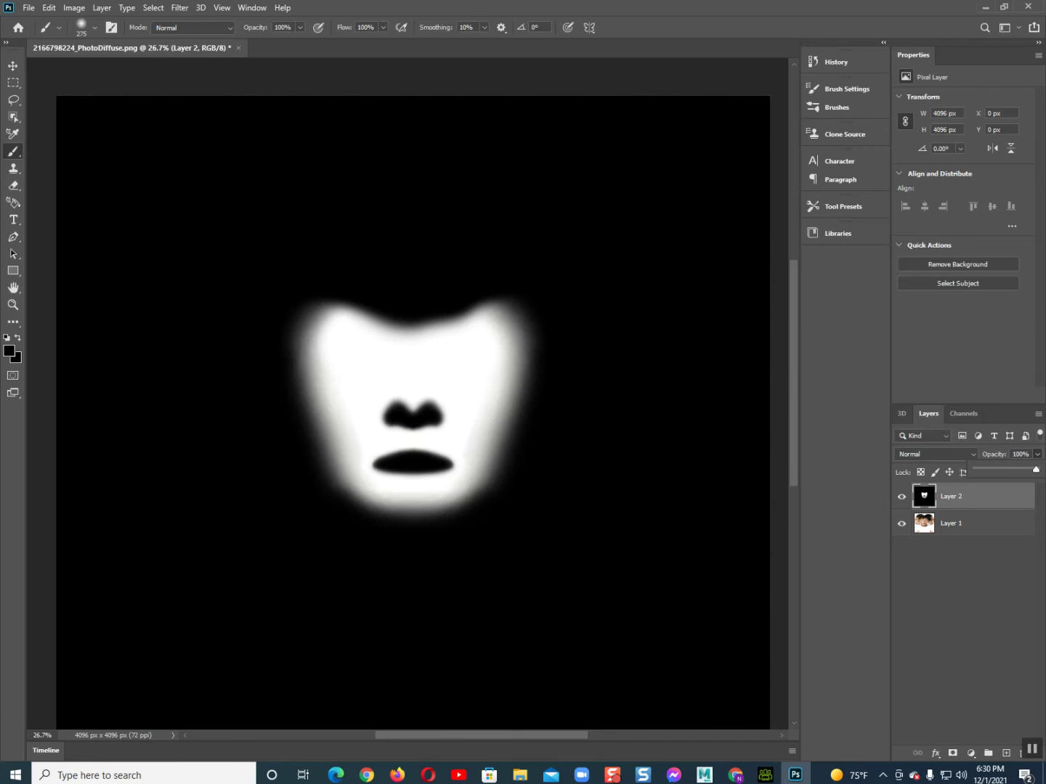
pyautogui.press('z')
pyautogui.hotkey('ctrl', '-')
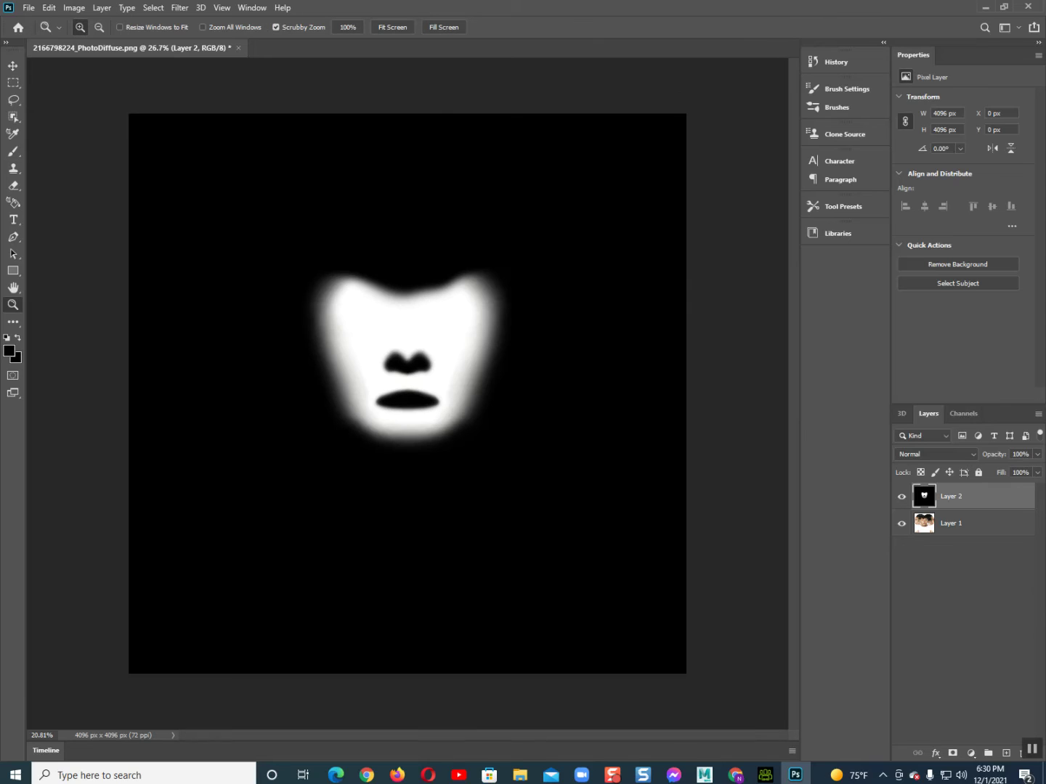
pyautogui.hotkey('ctrl', '-')
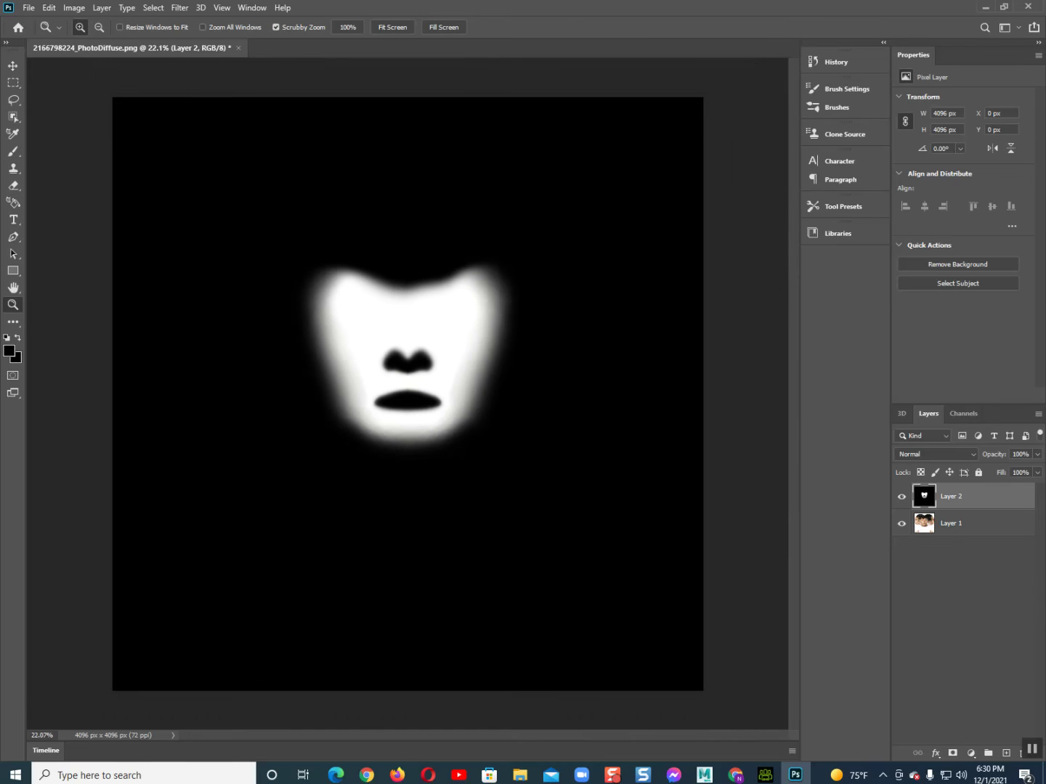
pyautogui.click(29, 7)
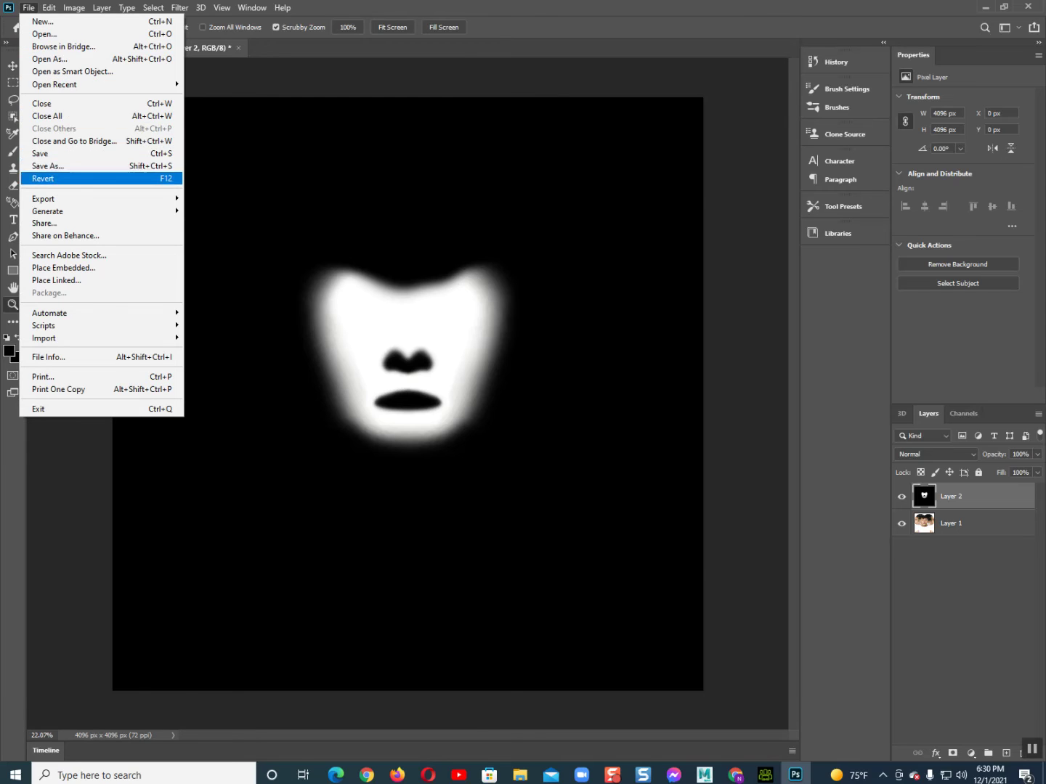
# Step: Save the mask as JPEG test.jpg in E:\Color\headshot fixed image, overwriting the old file
pyautogui.click(44, 153)
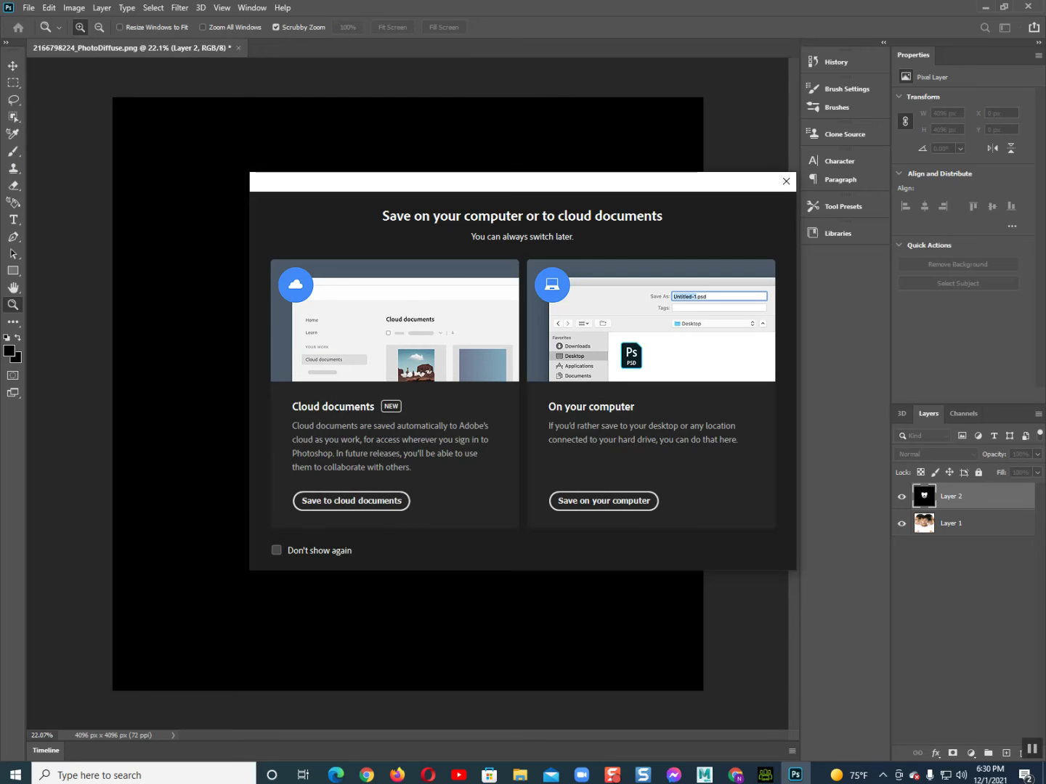
pyautogui.click(604, 500)
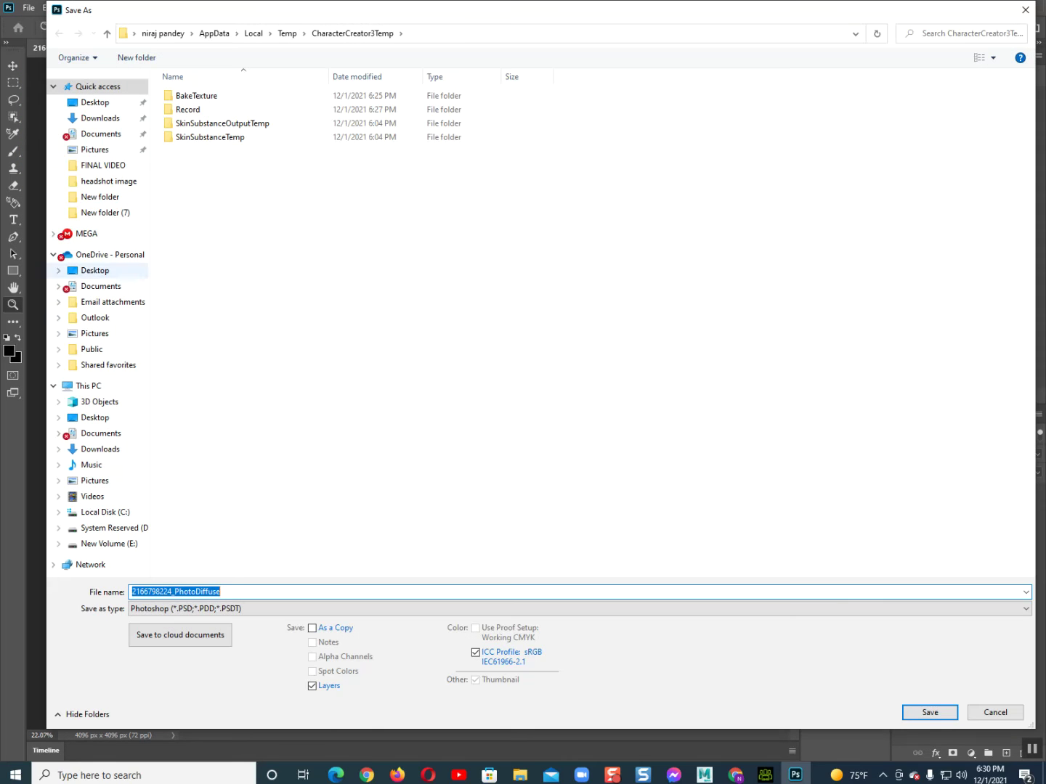
pyautogui.click(109, 528)
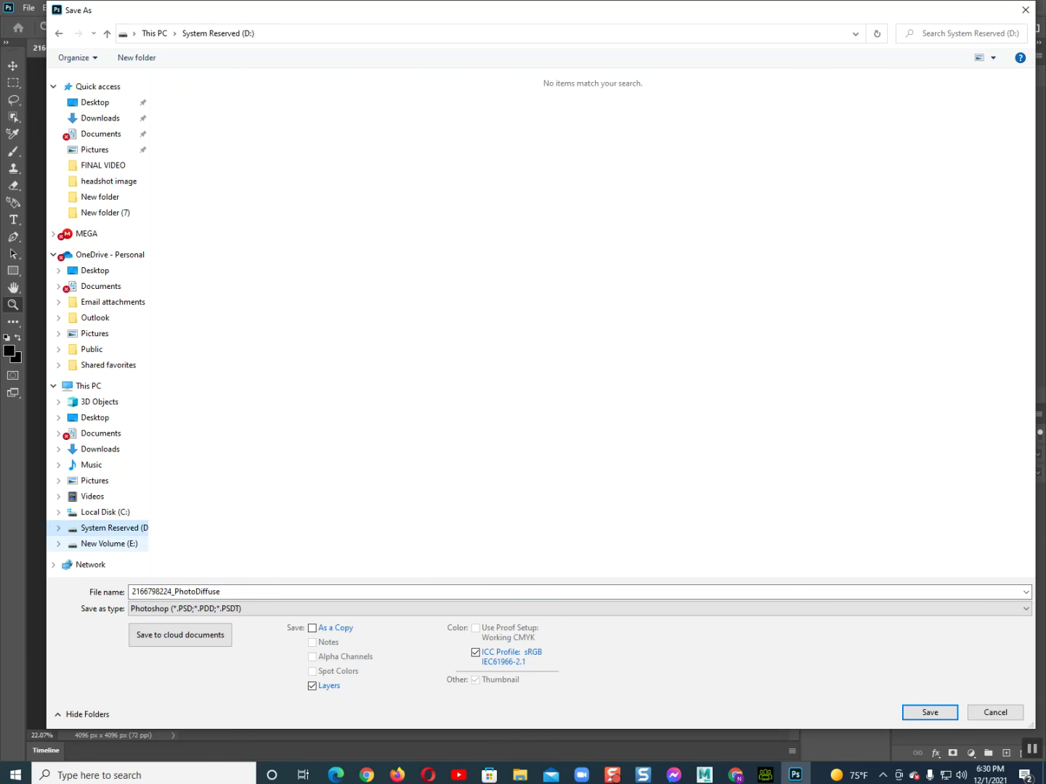
pyautogui.click(109, 544)
pyautogui.doubleClick(194, 203)
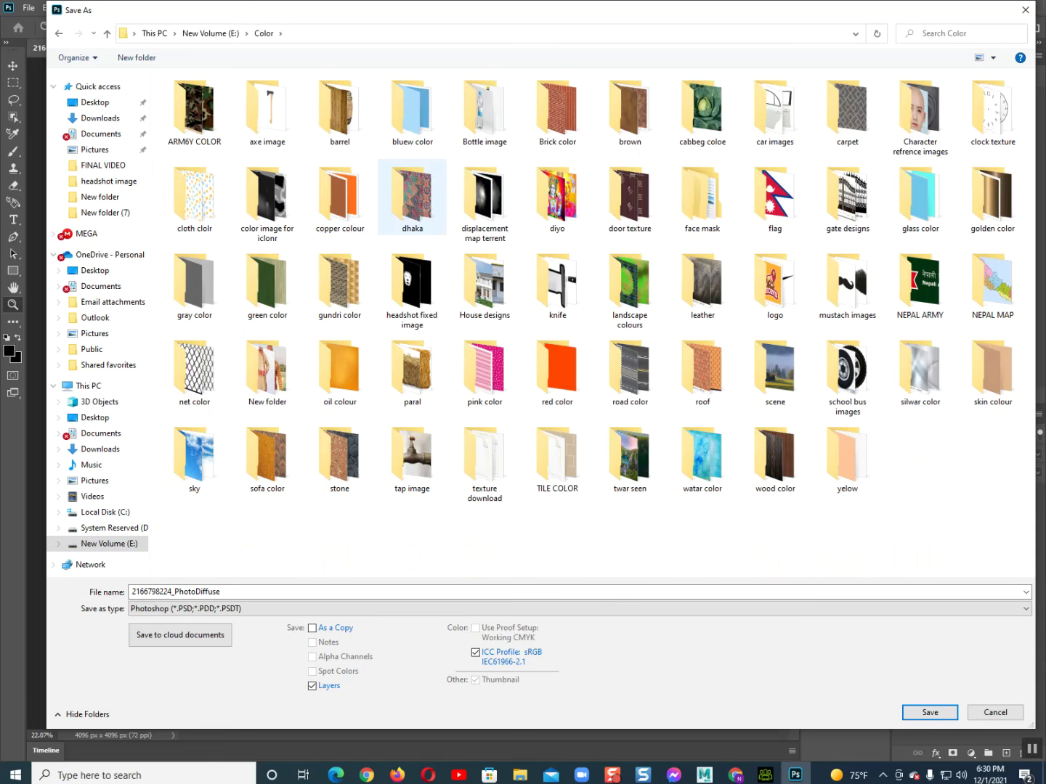
pyautogui.doubleClick(412, 287)
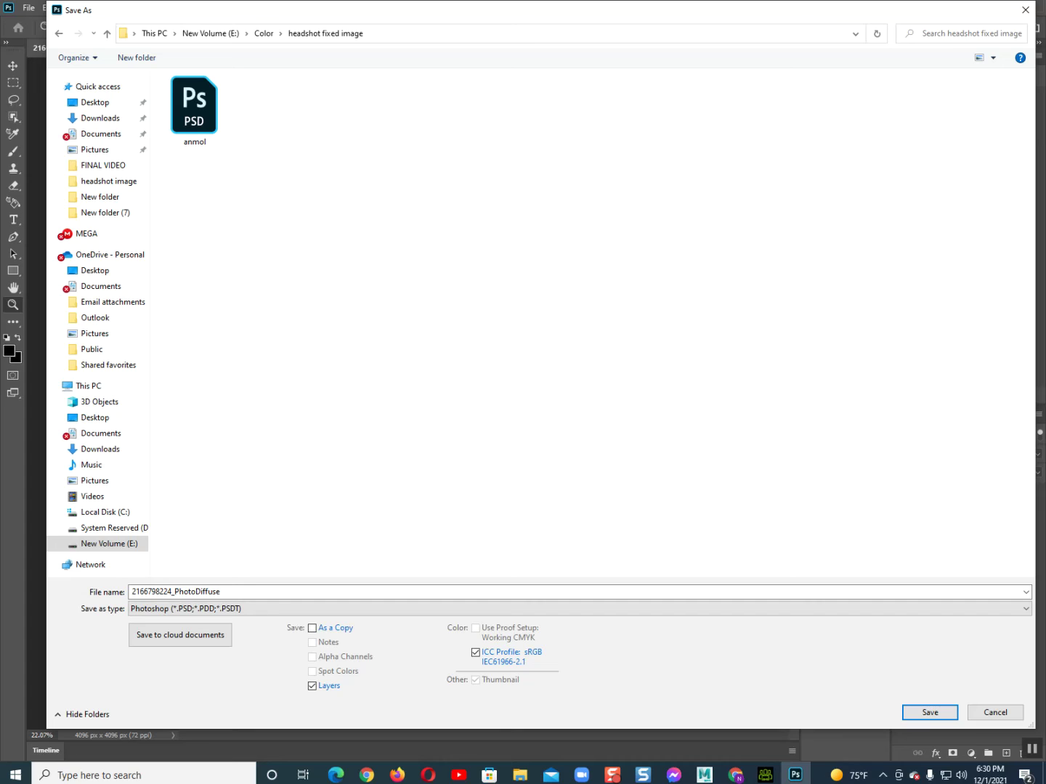
pyautogui.click(225, 608)
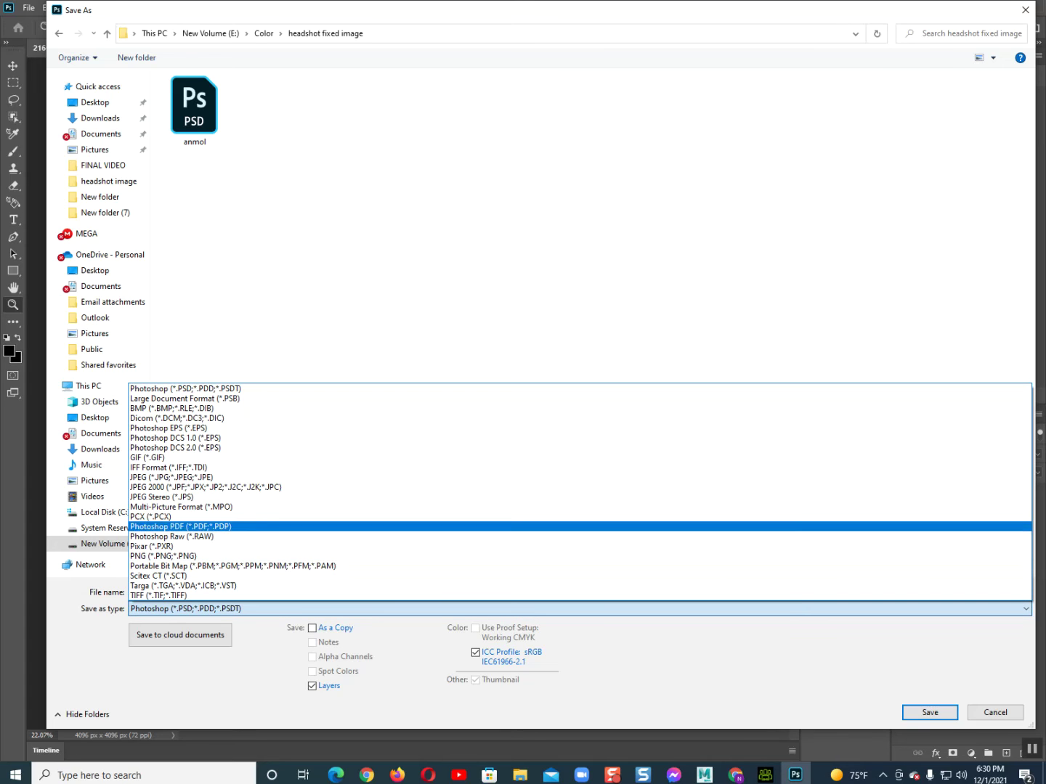
pyautogui.press('Up')
pyautogui.press('Up')
pyautogui.press('Return')
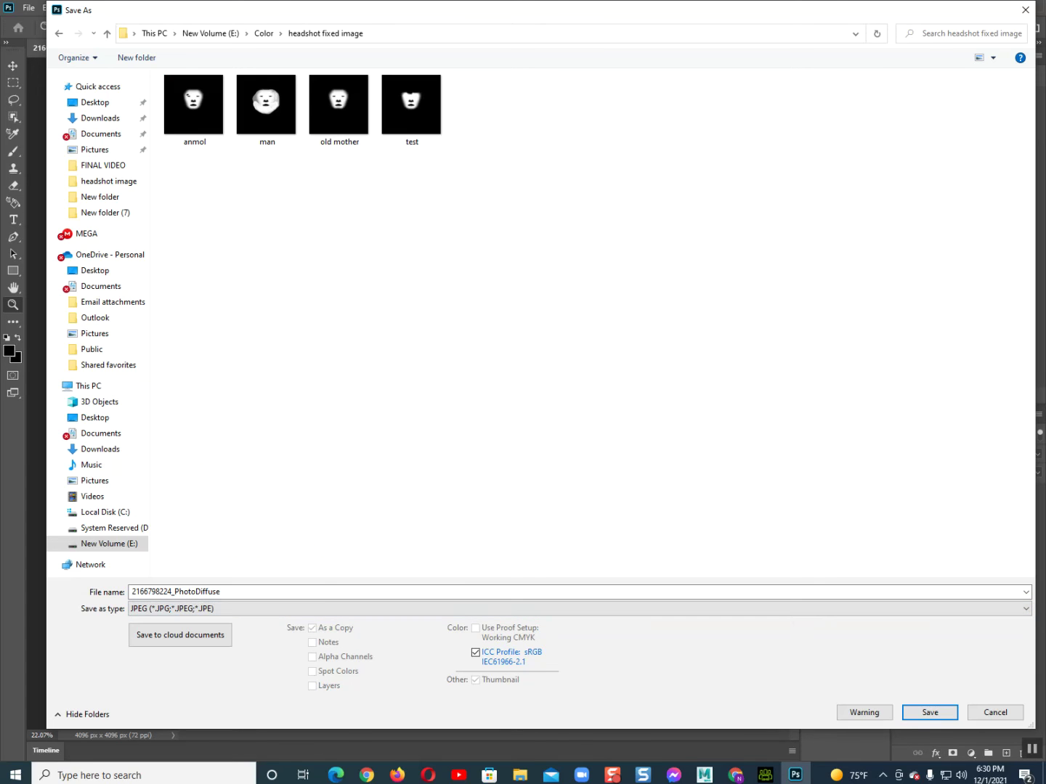
pyautogui.click(411, 105)
pyautogui.press('Return')
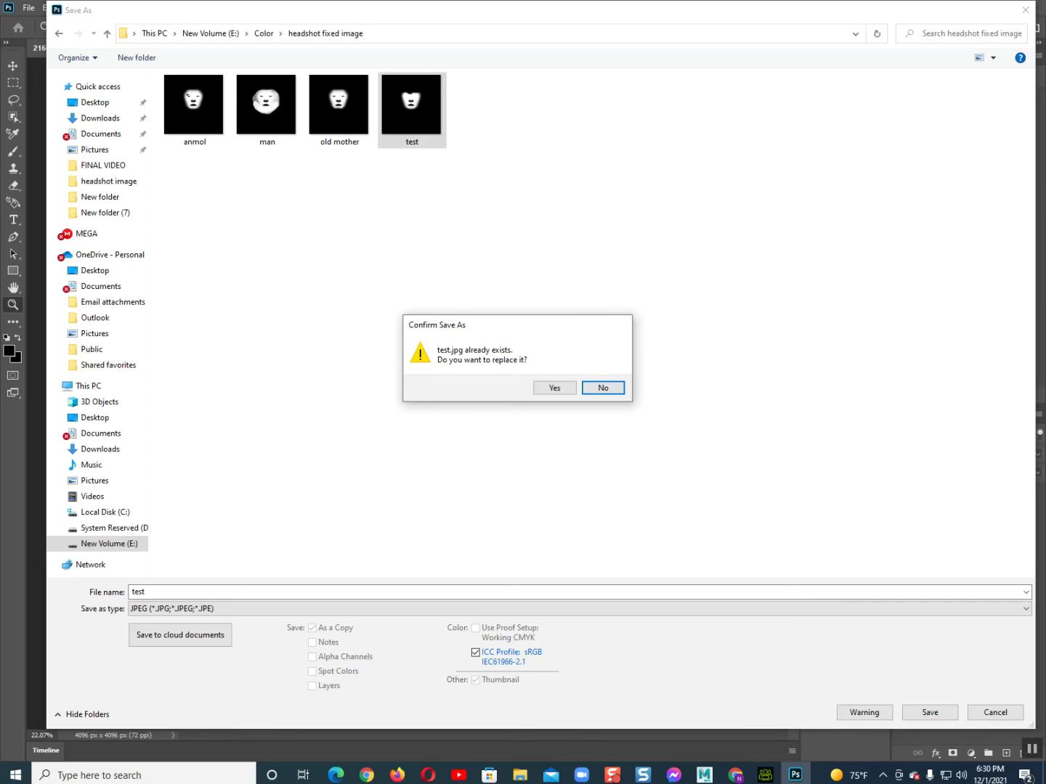
pyautogui.click(554, 387)
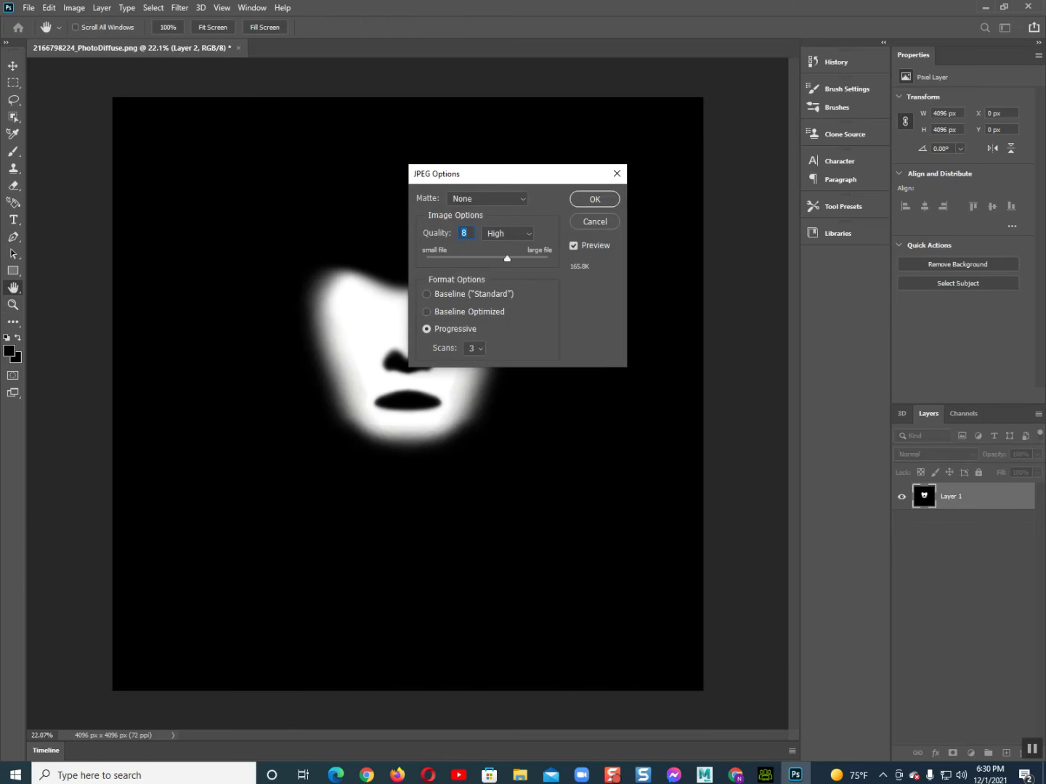
pyautogui.press('Return')
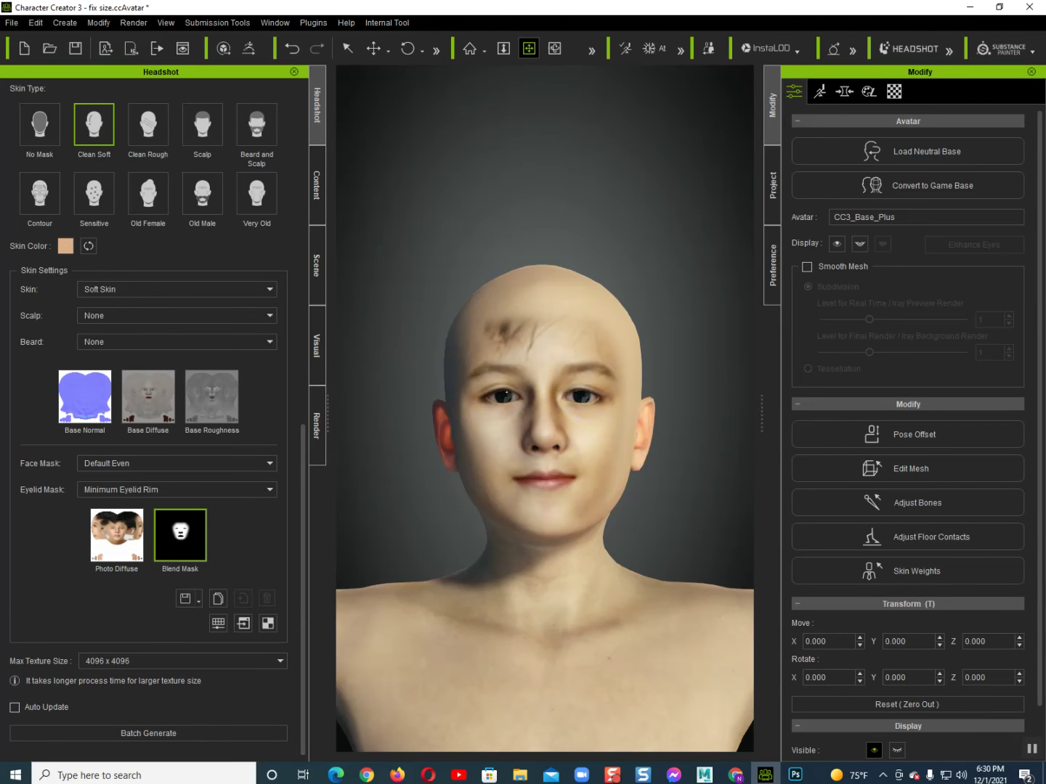
# Step: Load the saved test.jpg as the Headshot Blend Mask and regenerate the skin texture
pyautogui.moveTo(545, 406); pyautogui.dragTo(472, 406, button='right')
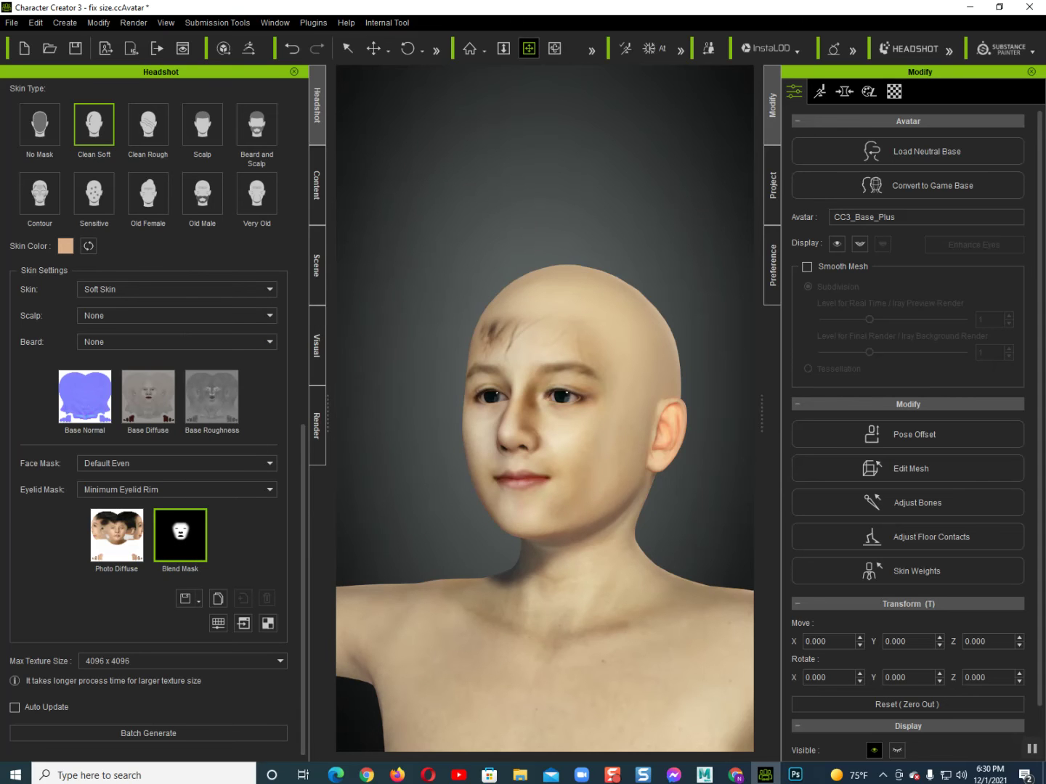
pyautogui.click(180, 536)
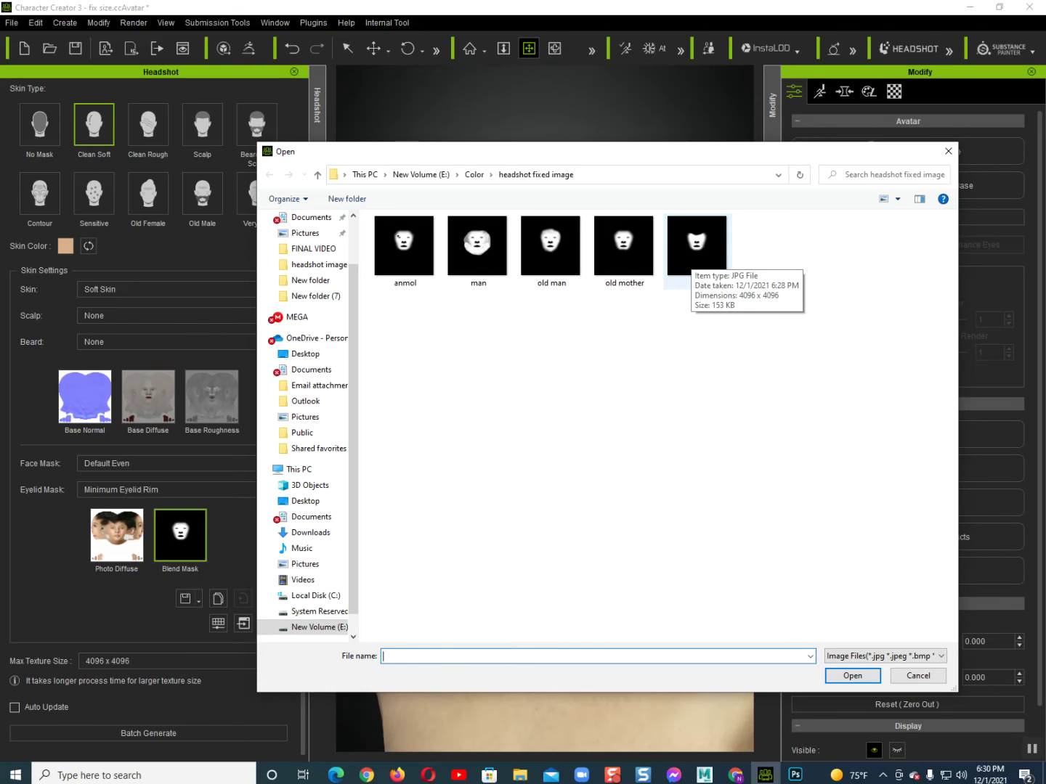
pyautogui.doubleClick(695, 247)
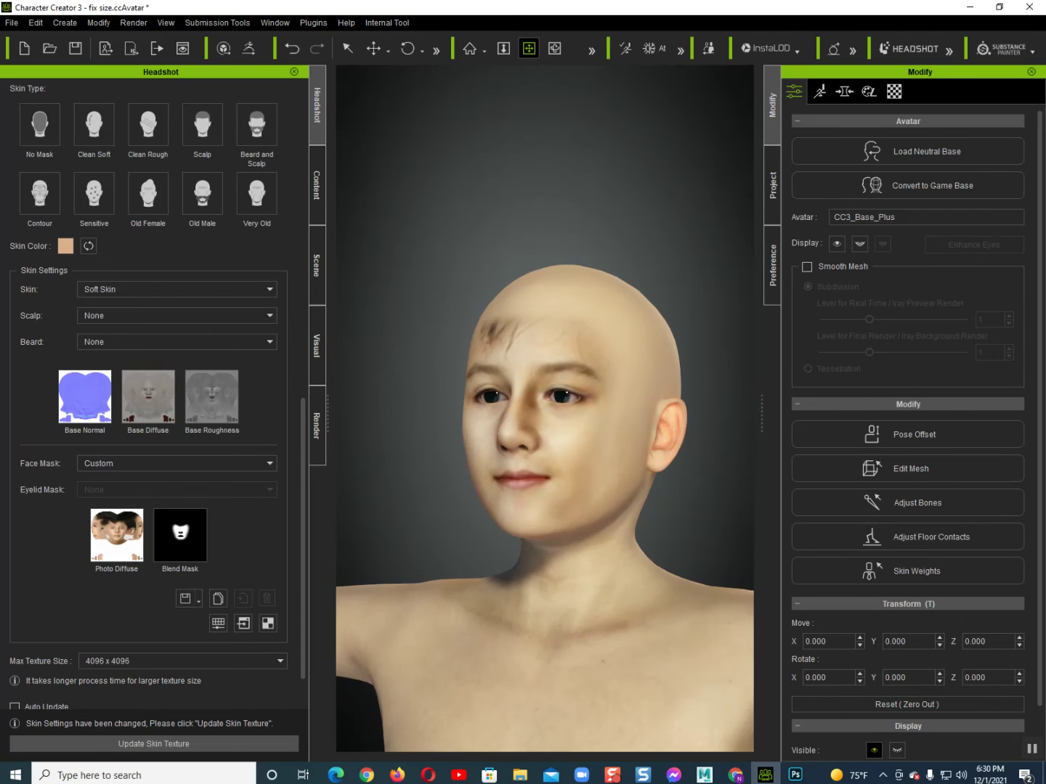
pyautogui.click(153, 744)
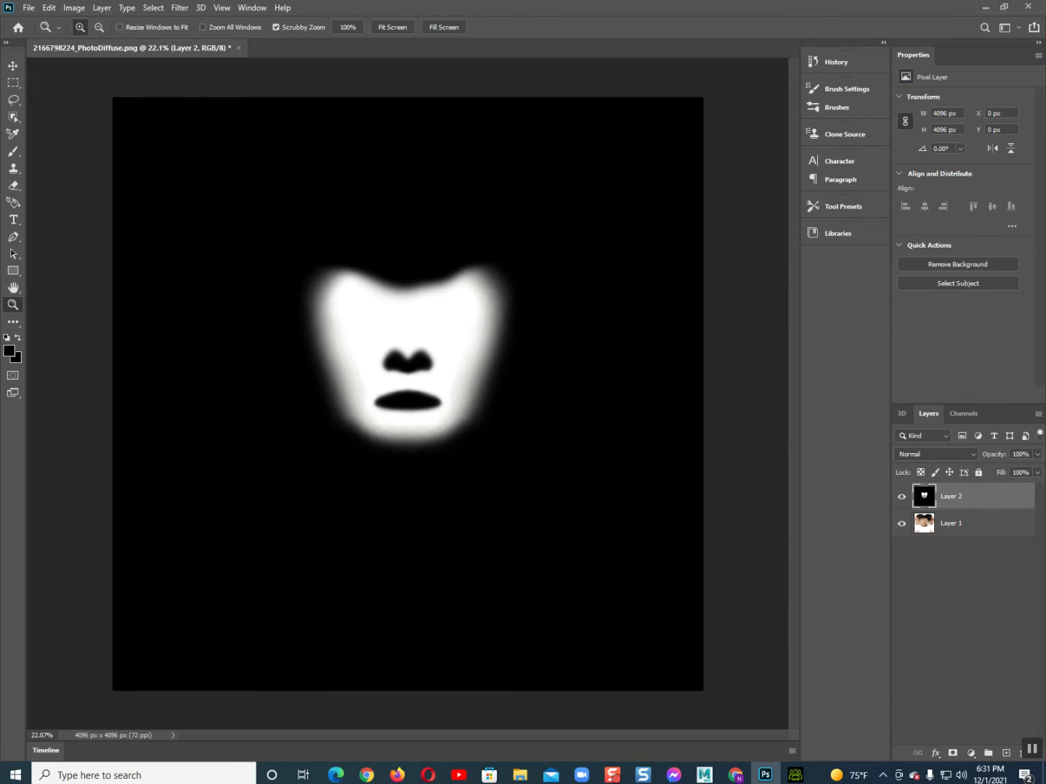
# Step: Set Layer 2 to Multiply at 68% opacity and zoom in on the face
pyautogui.click(935, 454)
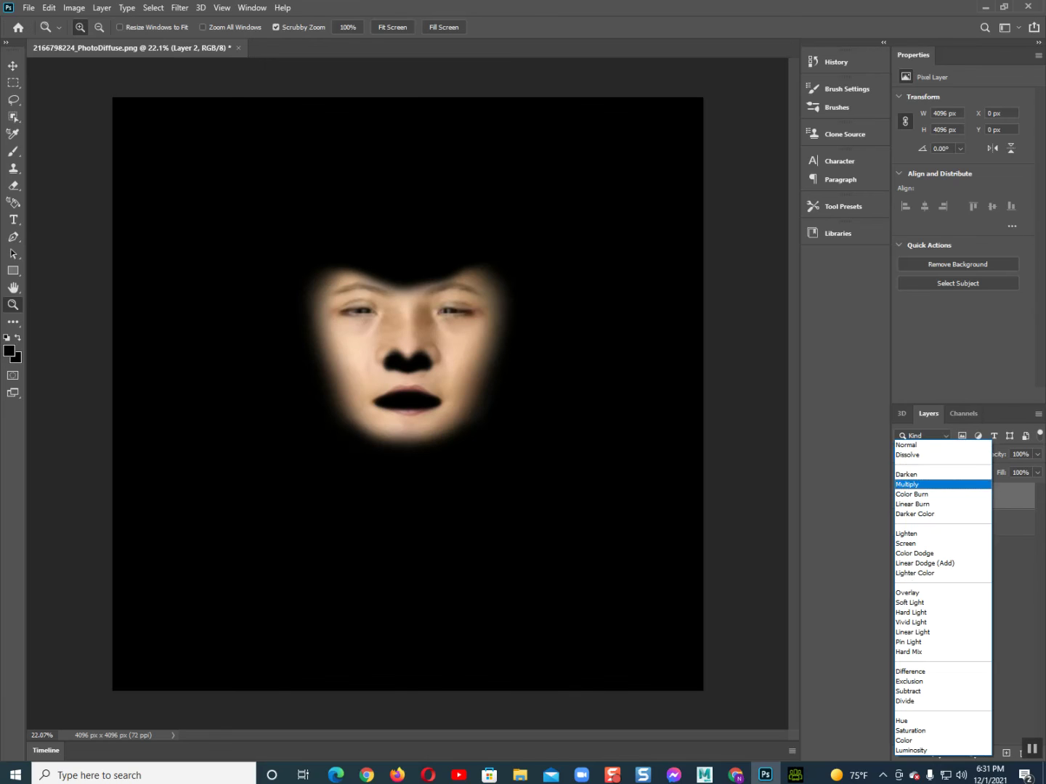
pyautogui.click(917, 485)
pyautogui.click(1037, 454)
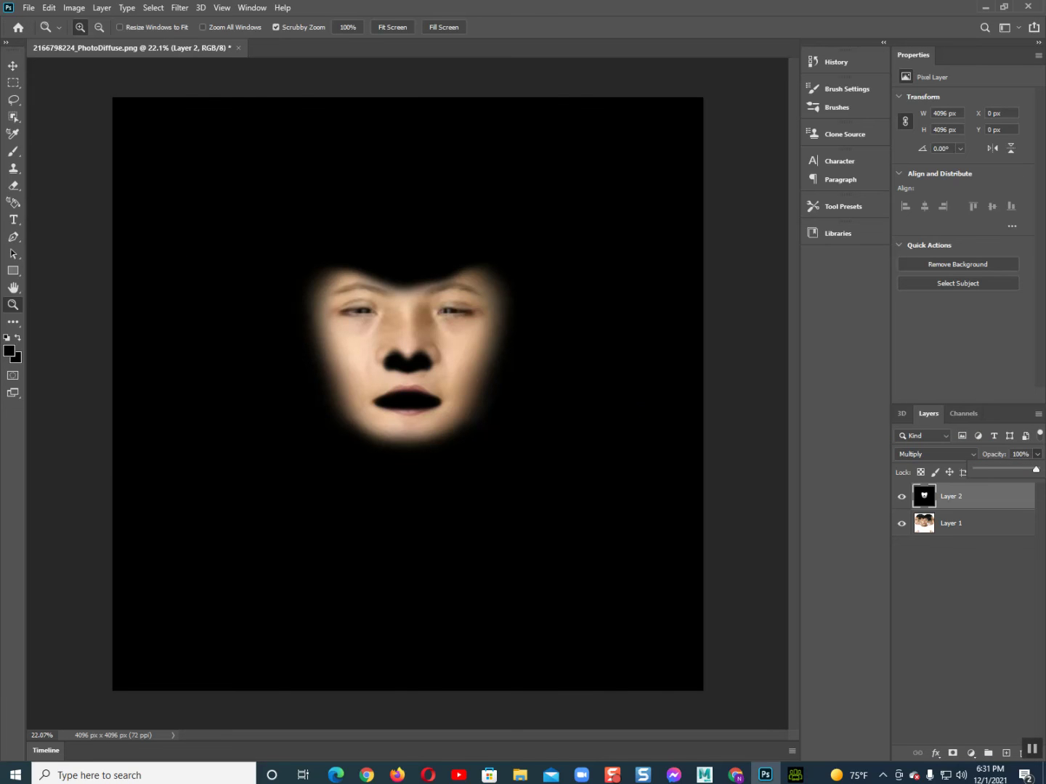
pyautogui.moveTo(1019, 469); pyautogui.dragTo(1016, 470)
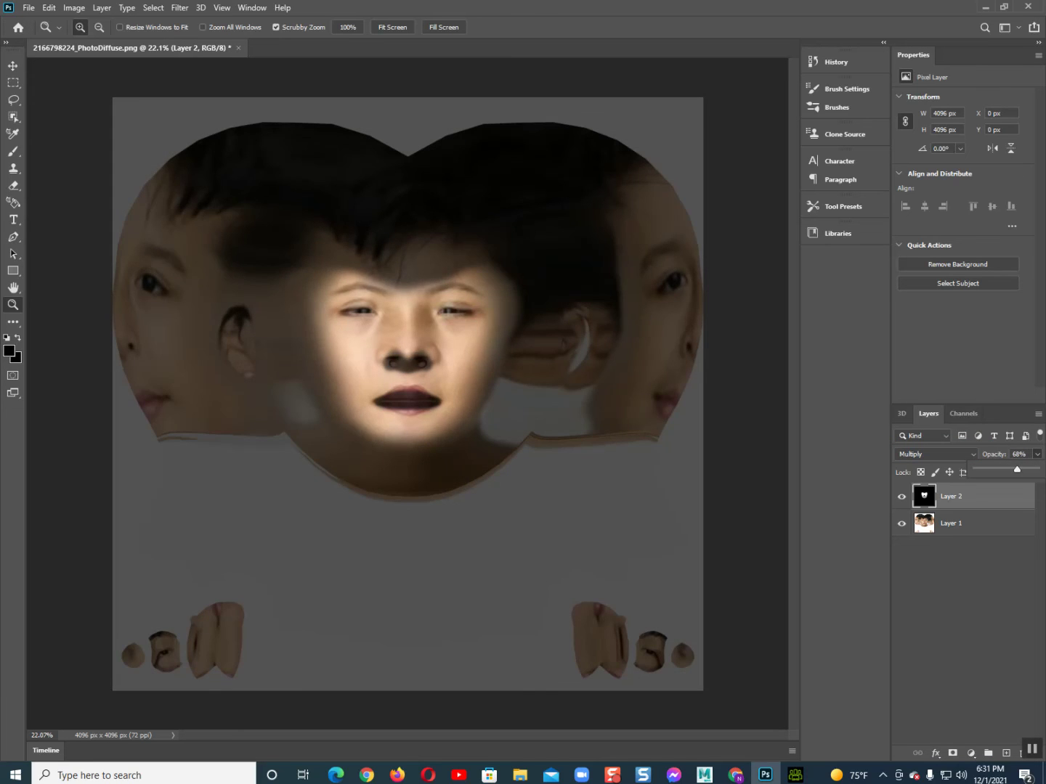
pyautogui.hotkey('ctrl', '+')
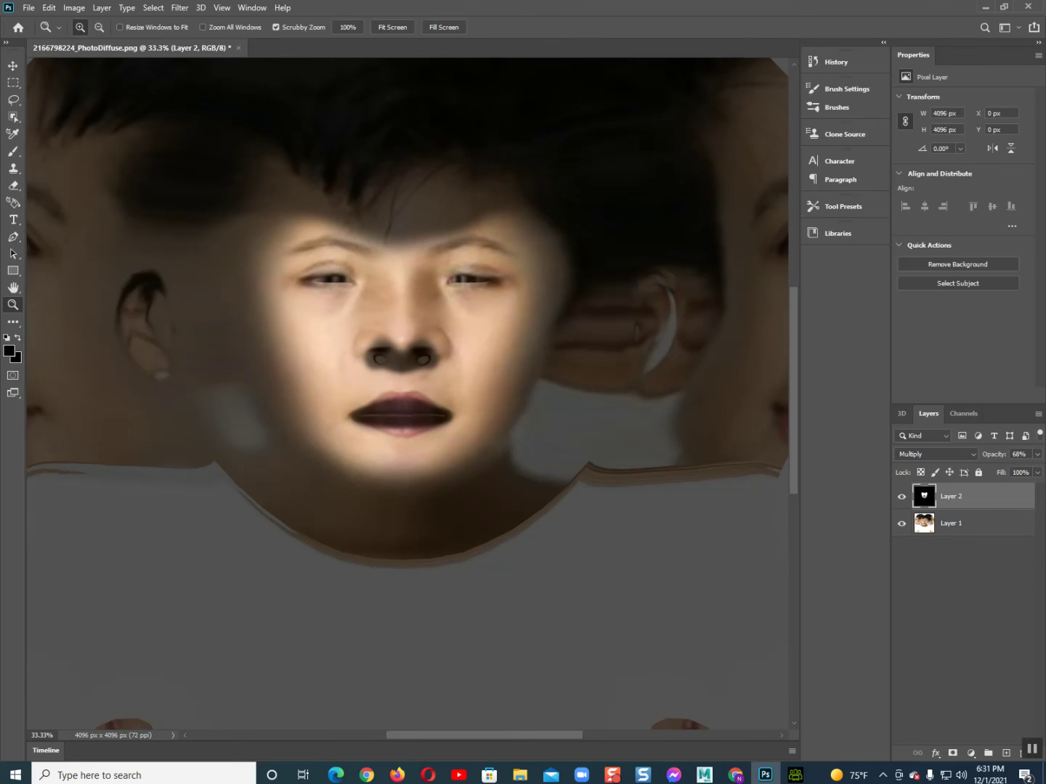
pyautogui.moveTo(405, 342); pyautogui.dragTo(412, 341)
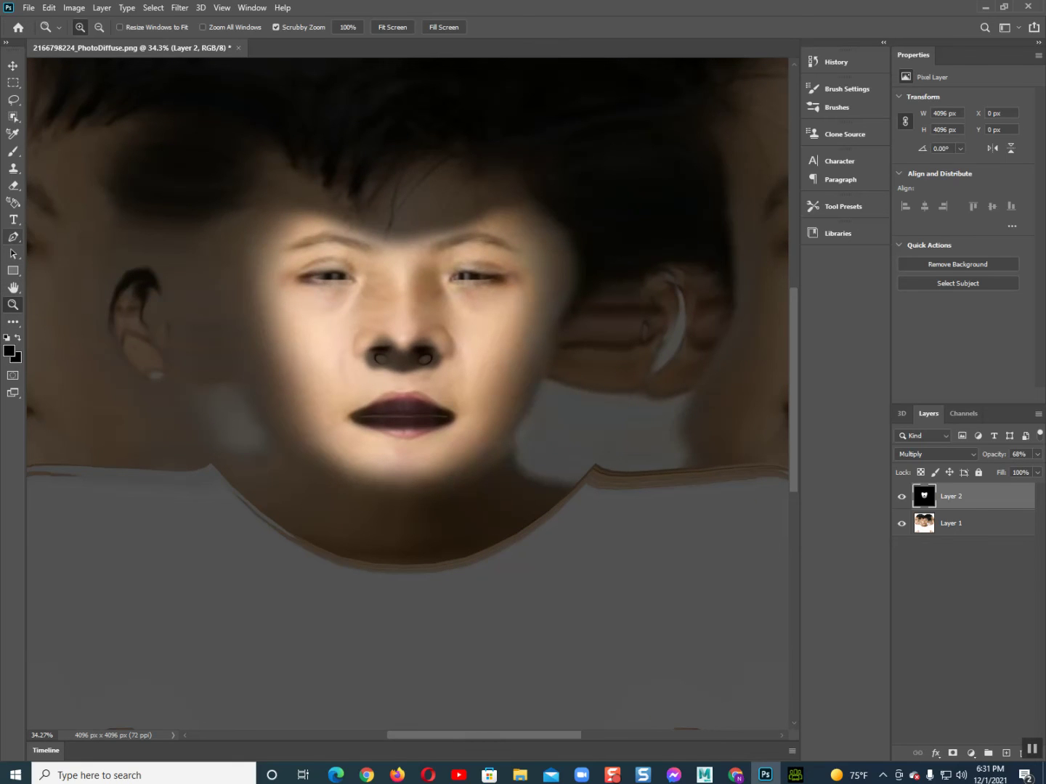
pyautogui.press('b')
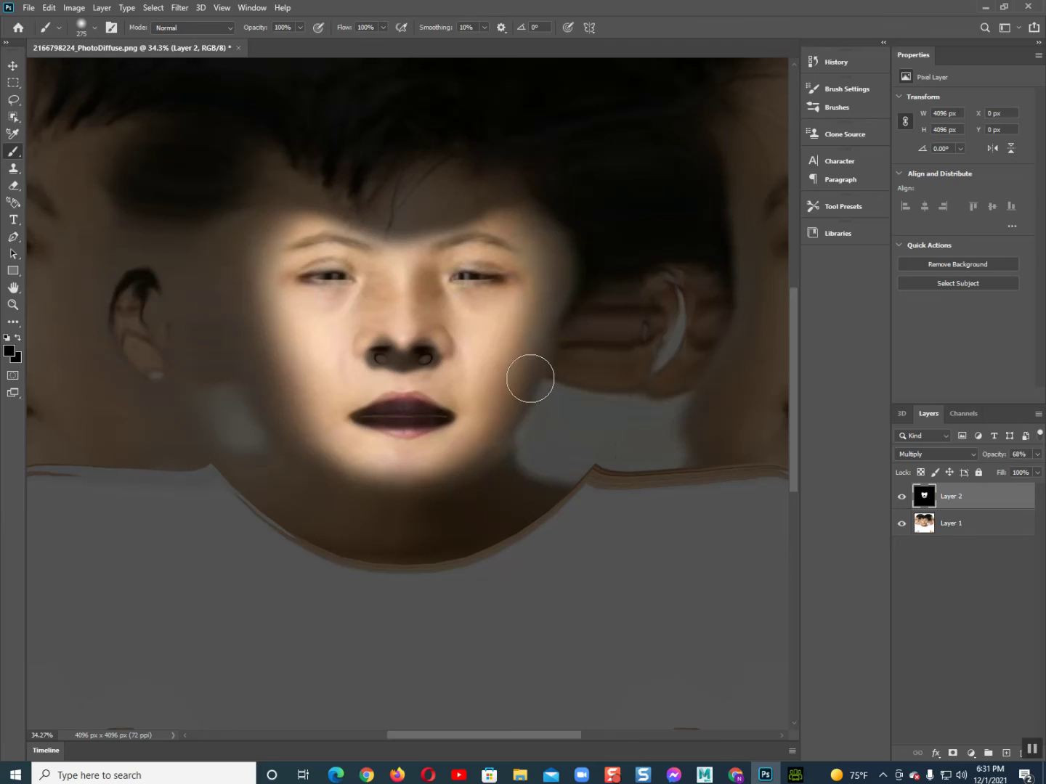
# Step: Paint black over both cheeks, the left jaw and right temple, undoing stray strokes
pyautogui.moveTo(544, 305)
pyautogui.mouseDown()
pyautogui.moveTo(498, 369)
pyautogui.moveTo(467, 454)
pyautogui.moveTo(385, 486)
pyautogui.moveTo(480, 477)
pyautogui.mouseUp()
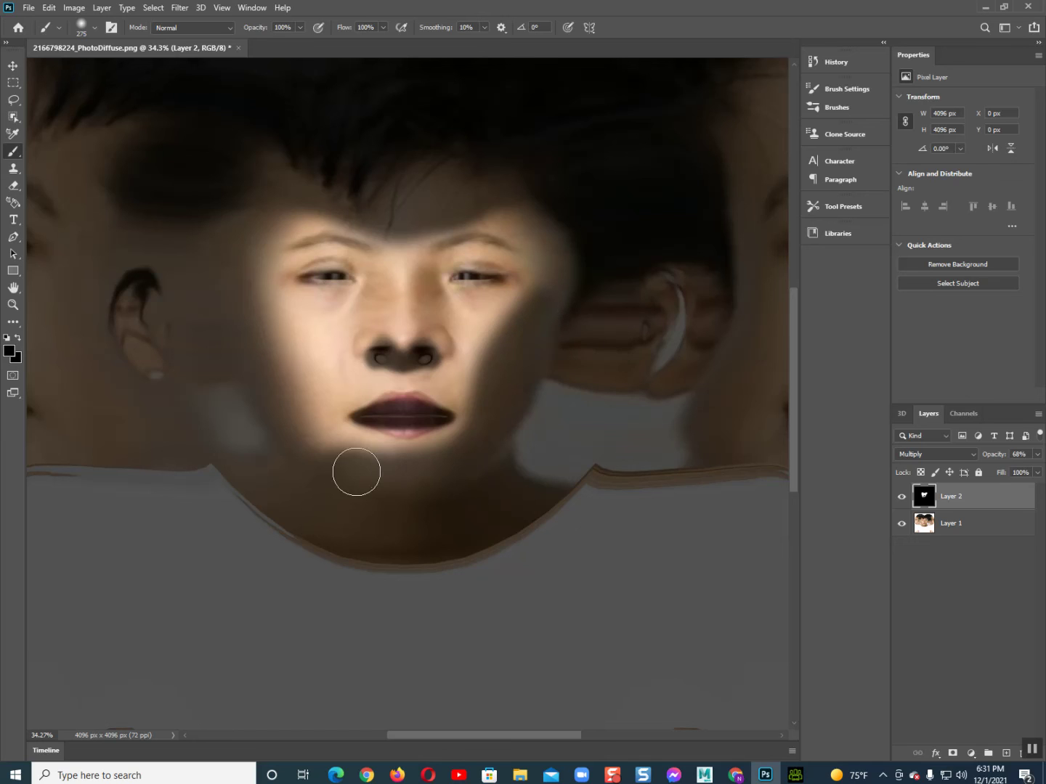
pyautogui.moveTo(330, 457); pyautogui.dragTo(289, 347)
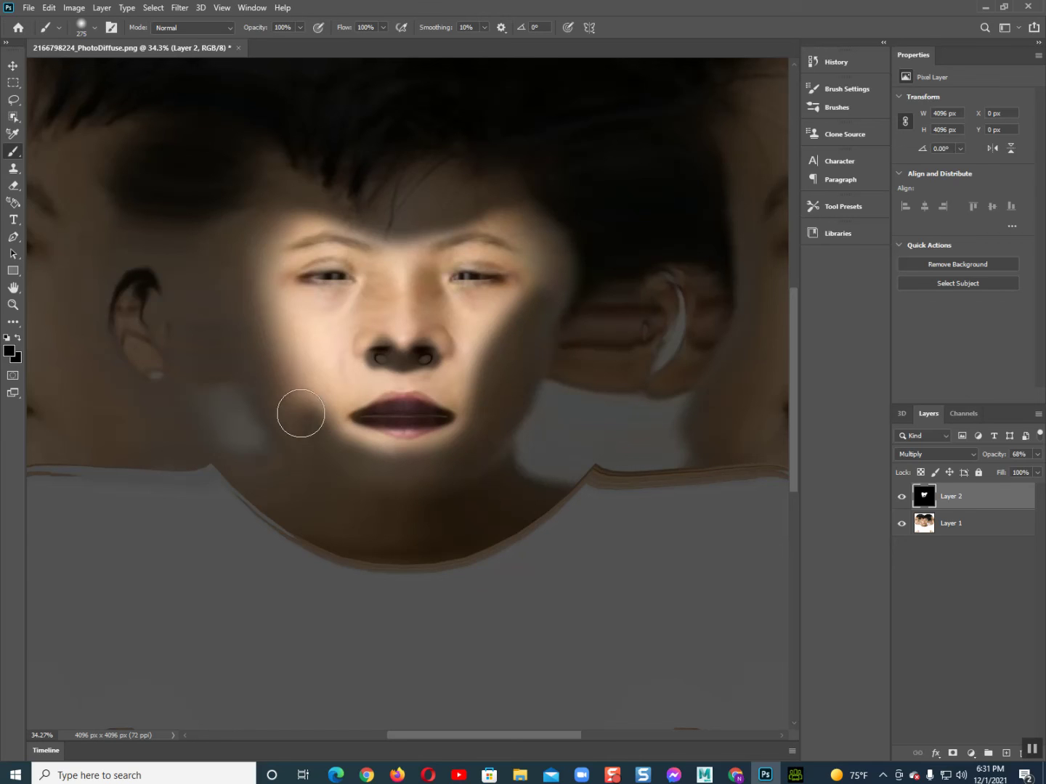
pyautogui.moveTo(288, 347)
pyautogui.mouseDown()
pyautogui.moveTo(247, 291)
pyautogui.moveTo(247, 217)
pyautogui.mouseUp()
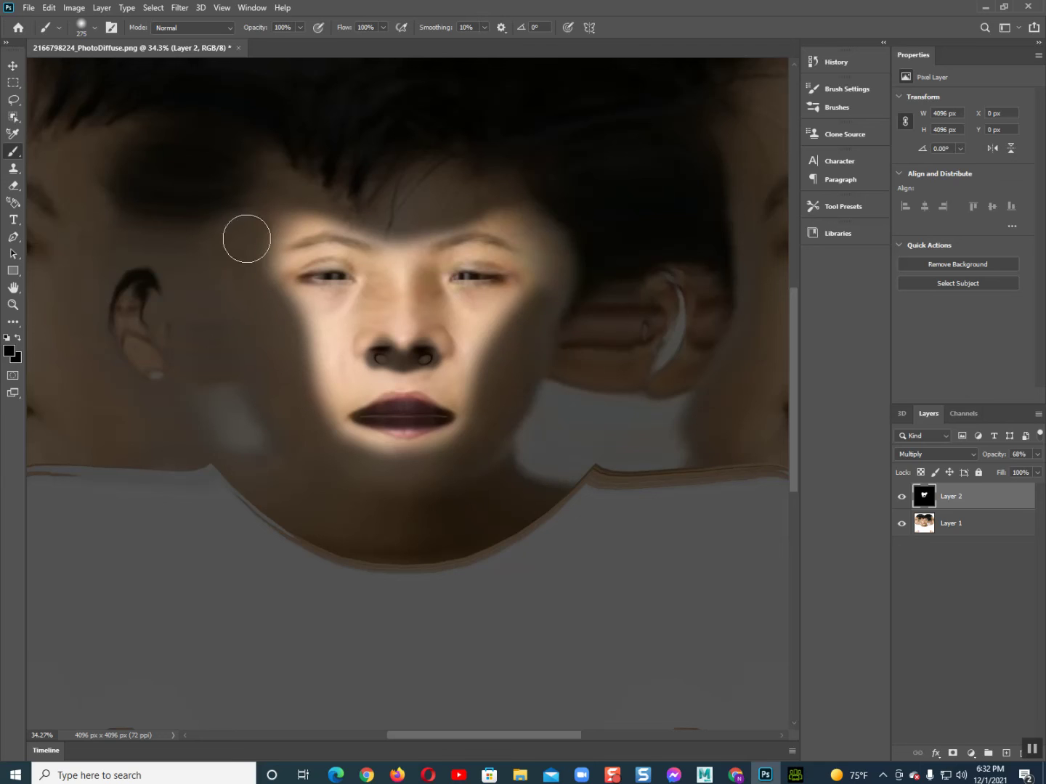
pyautogui.moveTo(281, 443)
pyautogui.mouseDown()
pyautogui.moveTo(411, 472)
pyautogui.moveTo(479, 467)
pyautogui.moveTo(429, 486)
pyautogui.moveTo(346, 479)
pyautogui.moveTo(443, 484)
pyautogui.mouseUp()
pyautogui.moveTo(523, 322)
pyautogui.mouseDown()
pyautogui.moveTo(537, 273)
pyautogui.moveTo(535, 210)
pyautogui.moveTo(534, 342)
pyautogui.moveTo(556, 347)
pyautogui.mouseUp()
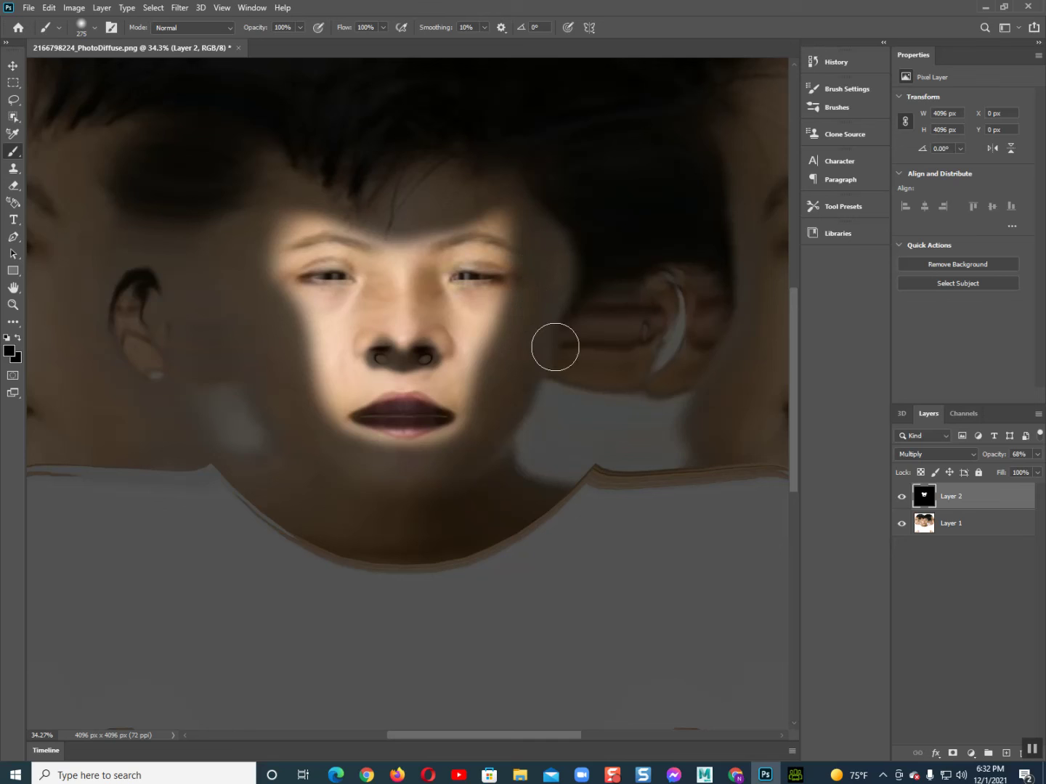
pyautogui.hotkey('ctrl', 'z')
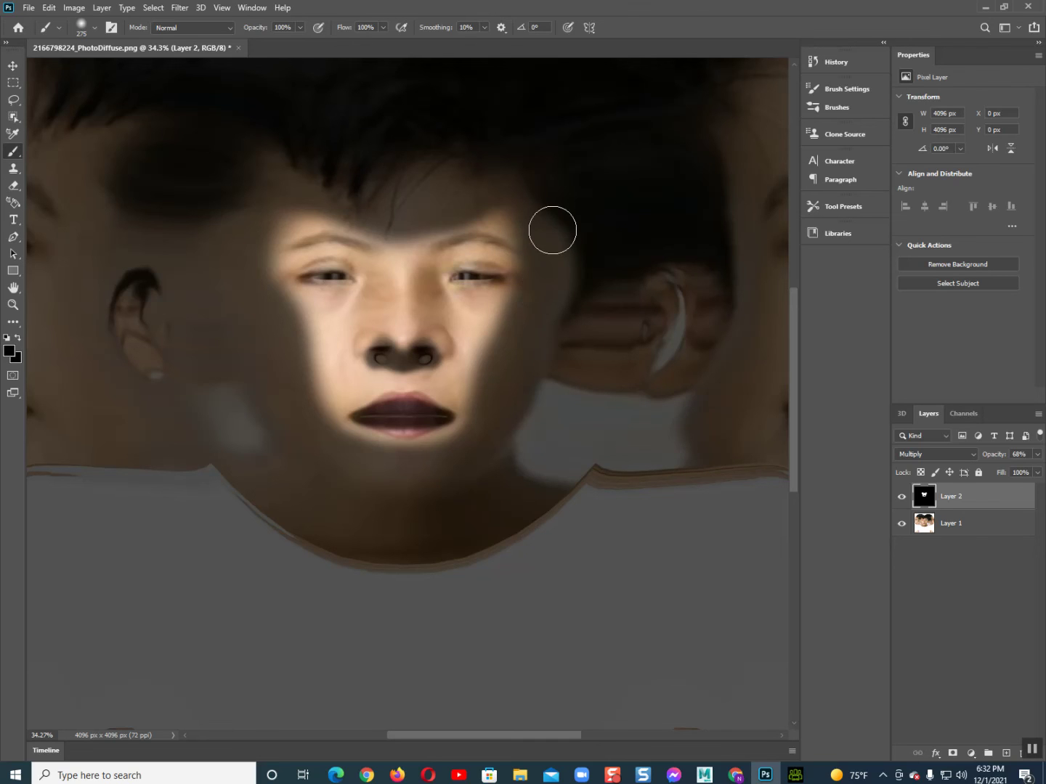
pyautogui.moveTo(544, 334); pyautogui.dragTo(550, 385)
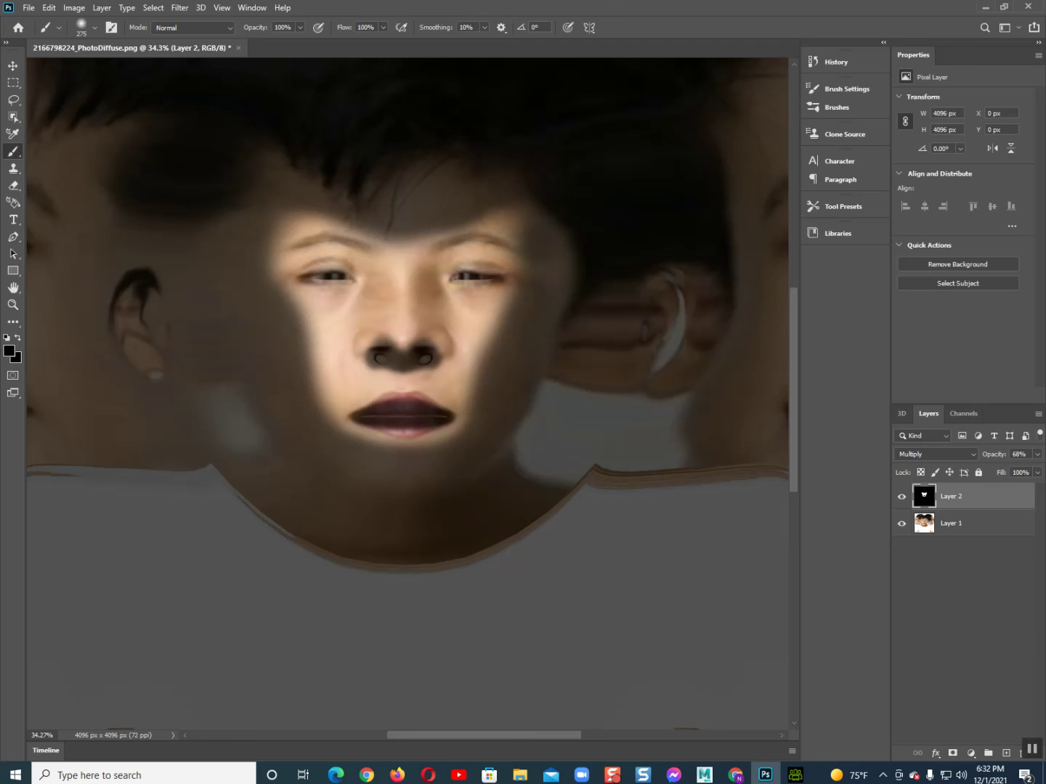
pyautogui.moveTo(535, 318); pyautogui.dragTo(549, 216)
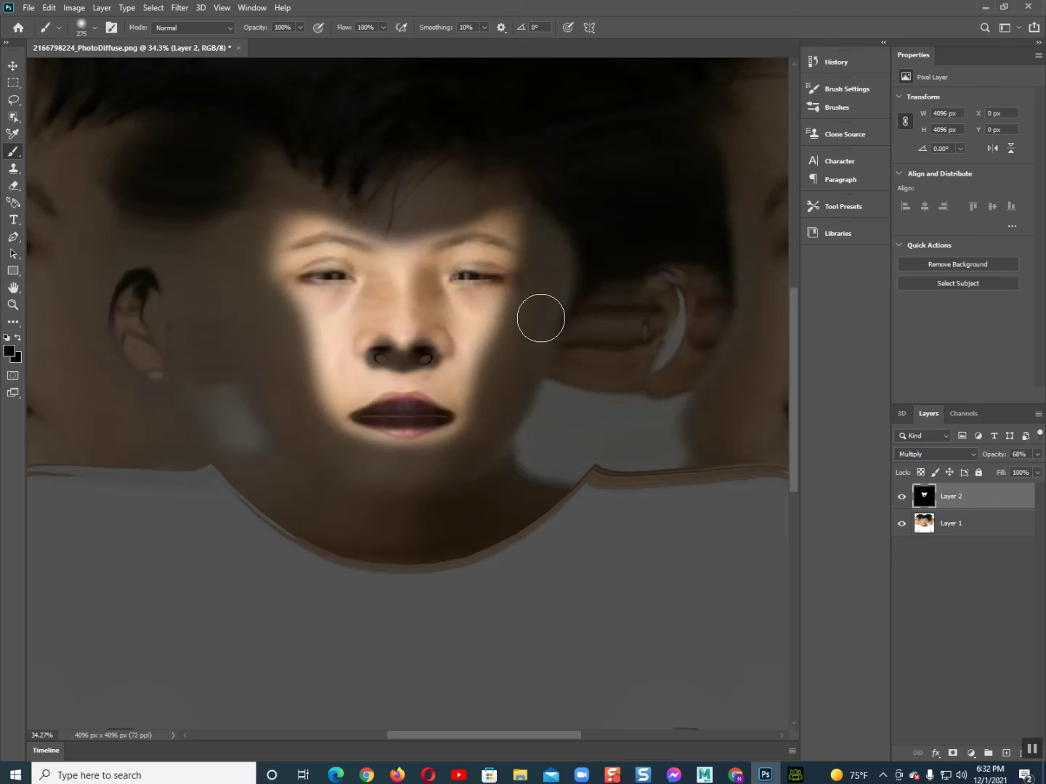
pyautogui.hotkey('ctrl', 'z')
pyautogui.moveTo(537, 306); pyautogui.dragTo(559, 192)
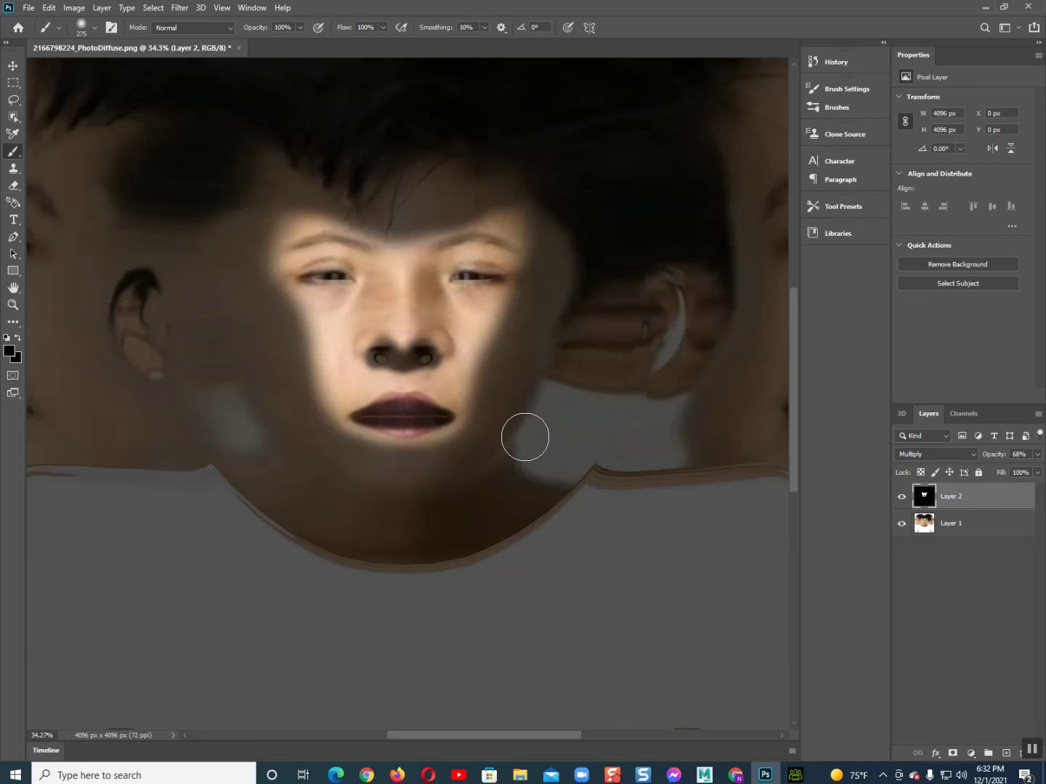
pyautogui.moveTo(524, 437); pyautogui.dragTo(545, 466)
# Step: Set Layer 2 to 100% opacity with Normal blending and zoom out to the full mask
pyautogui.click(1037, 454)
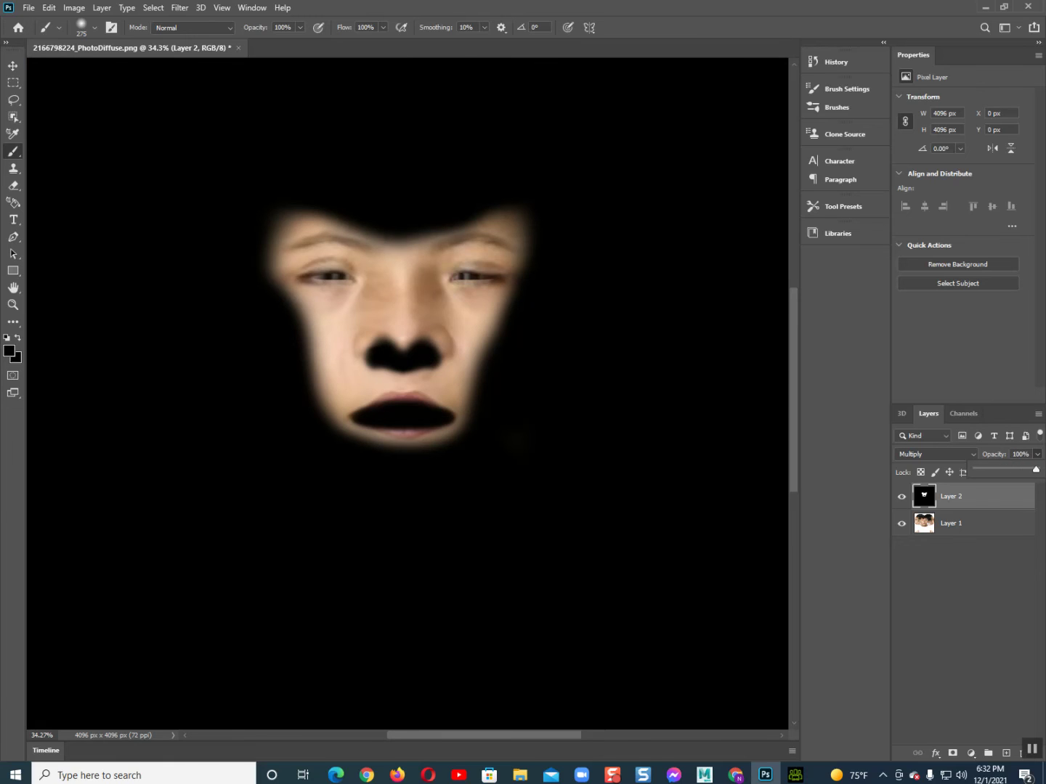
pyautogui.click(935, 454)
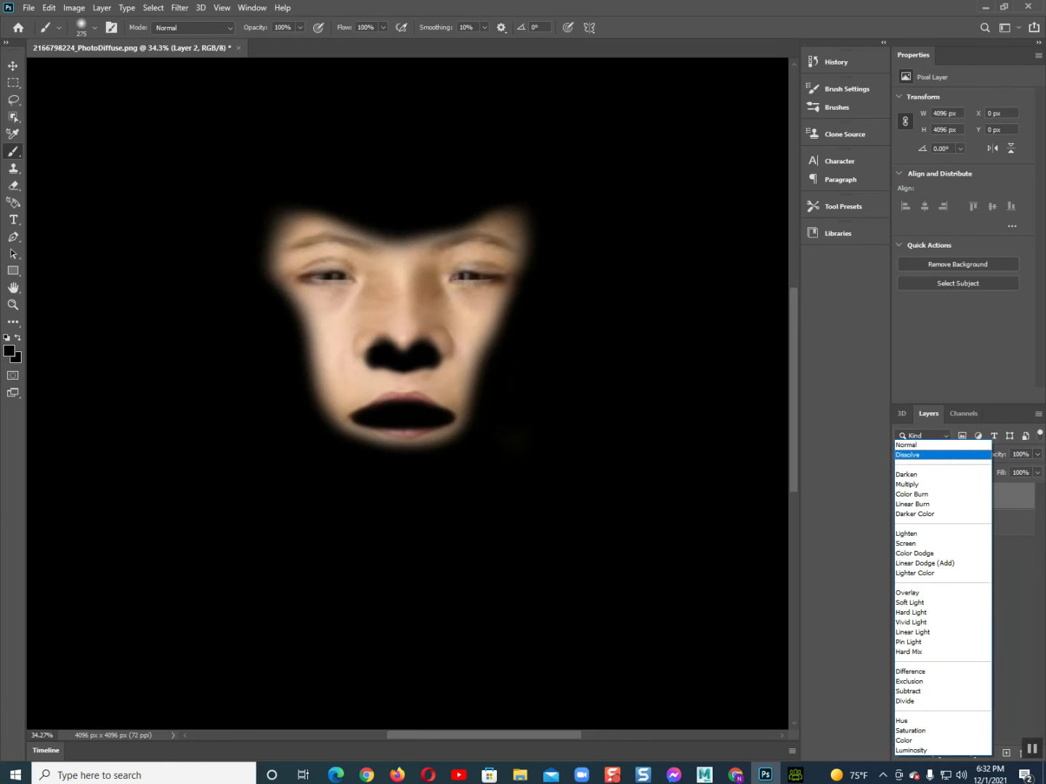
pyautogui.press('Escape')
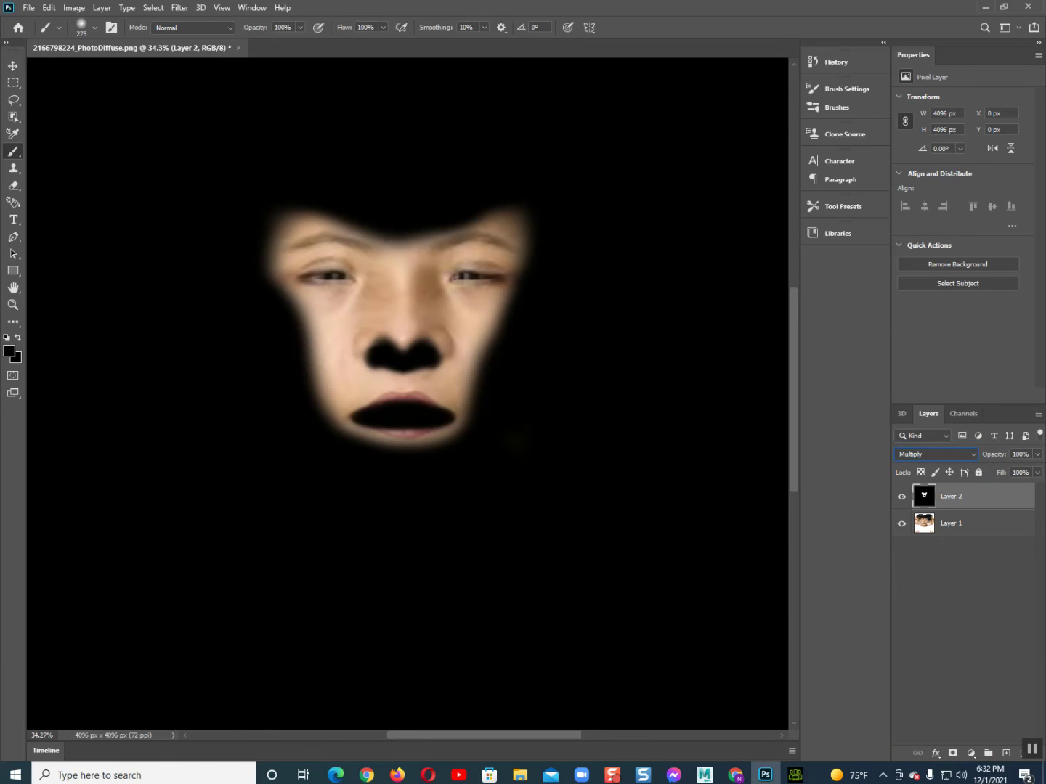
pyautogui.press('z')
pyautogui.moveTo(412, 379); pyautogui.dragTo(377, 378)
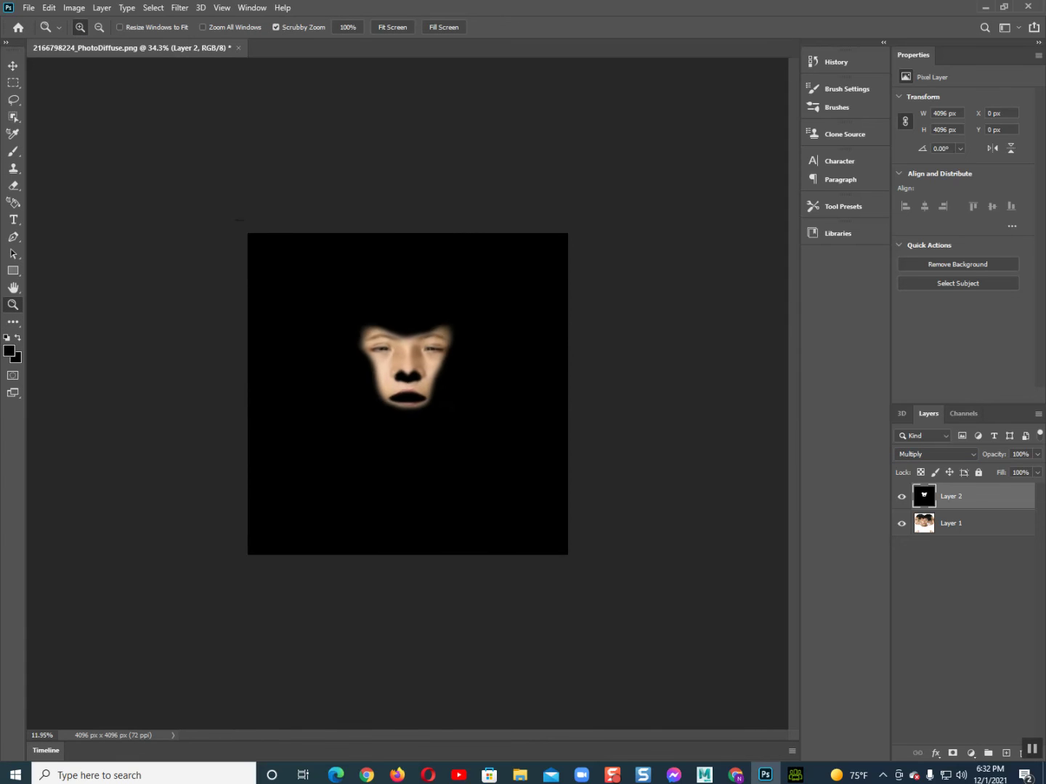
pyautogui.click(936, 453)
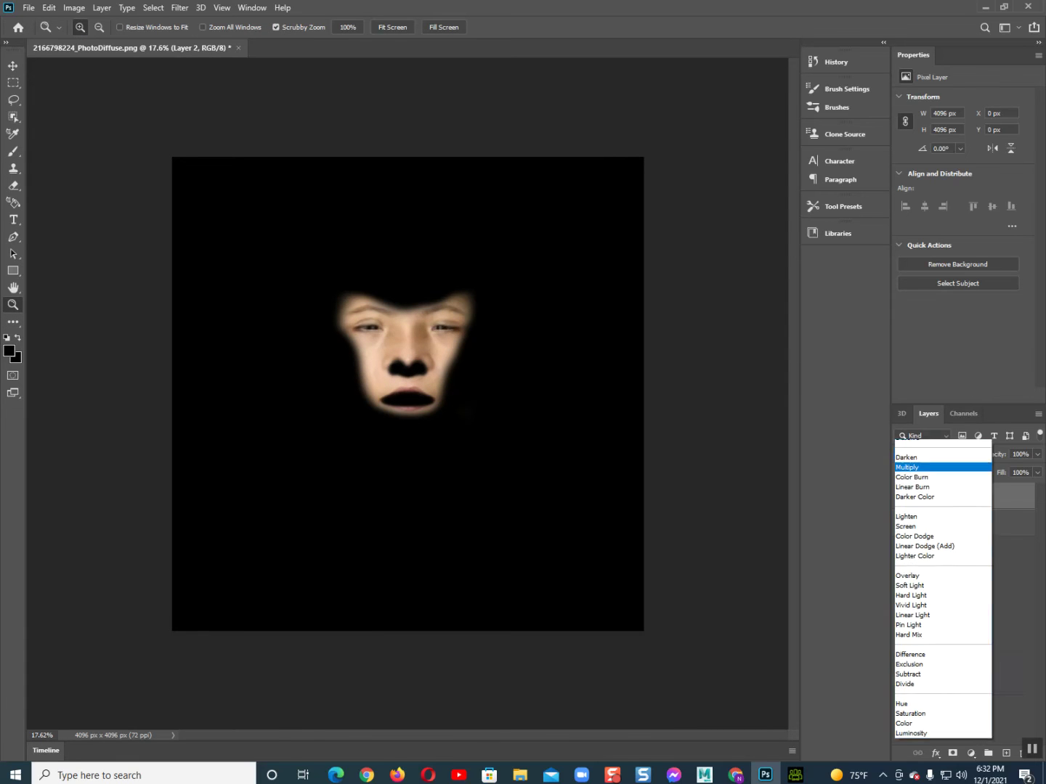
pyautogui.click(922, 443)
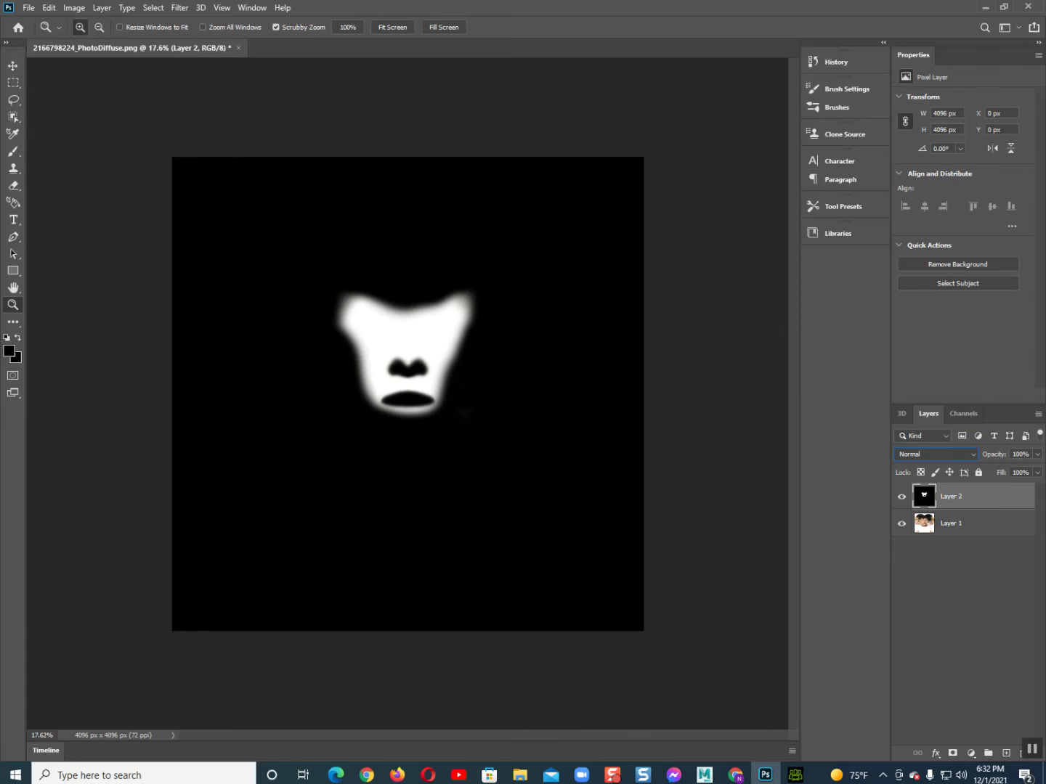
pyautogui.click(28, 7)
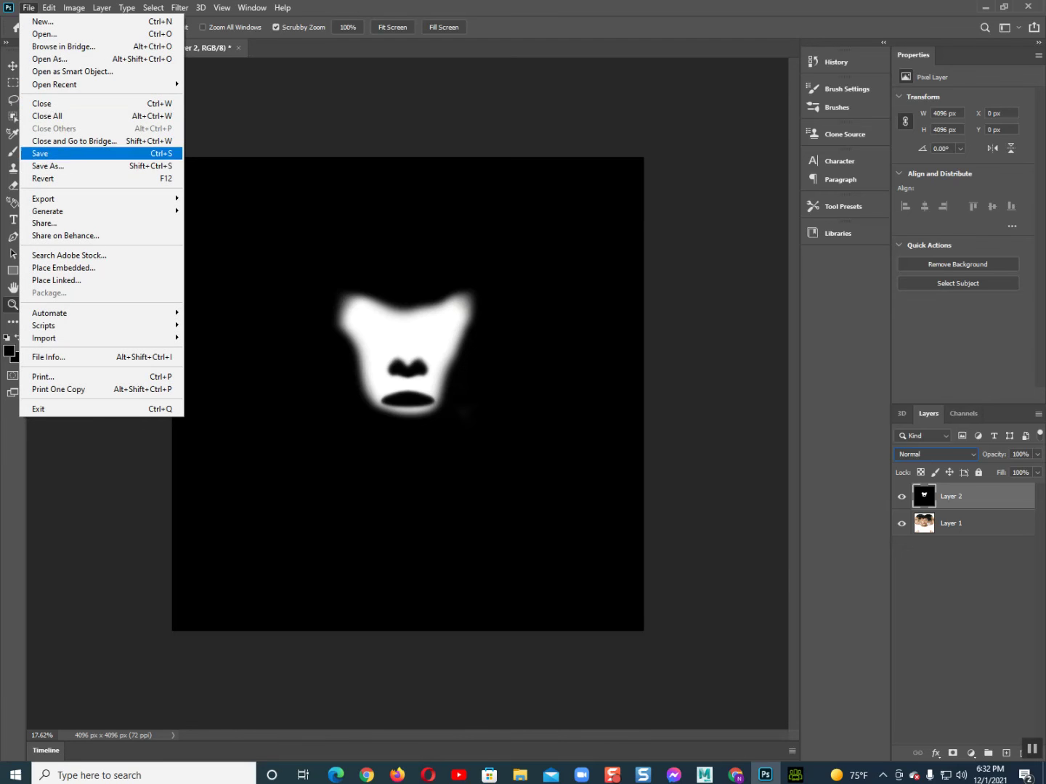
# Step: Save the reworked mask as a JPEG named with '1' in E:\Color\headshot fixed image
pyautogui.click(44, 153)
pyautogui.click(603, 501)
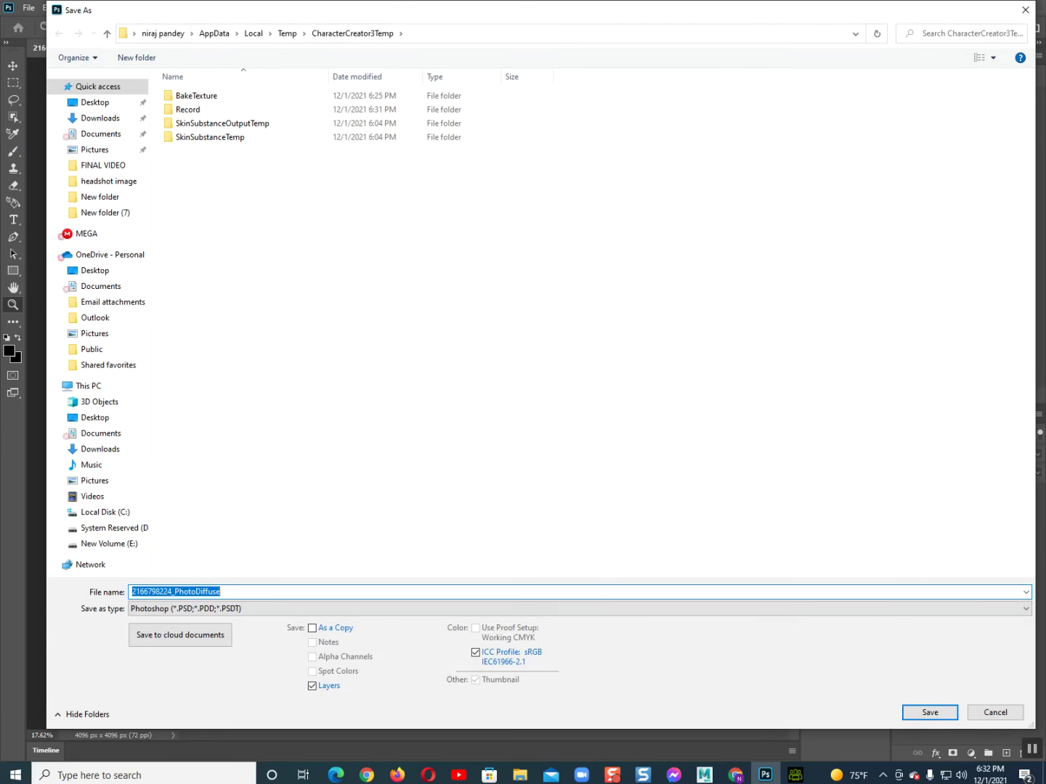
pyautogui.click(109, 544)
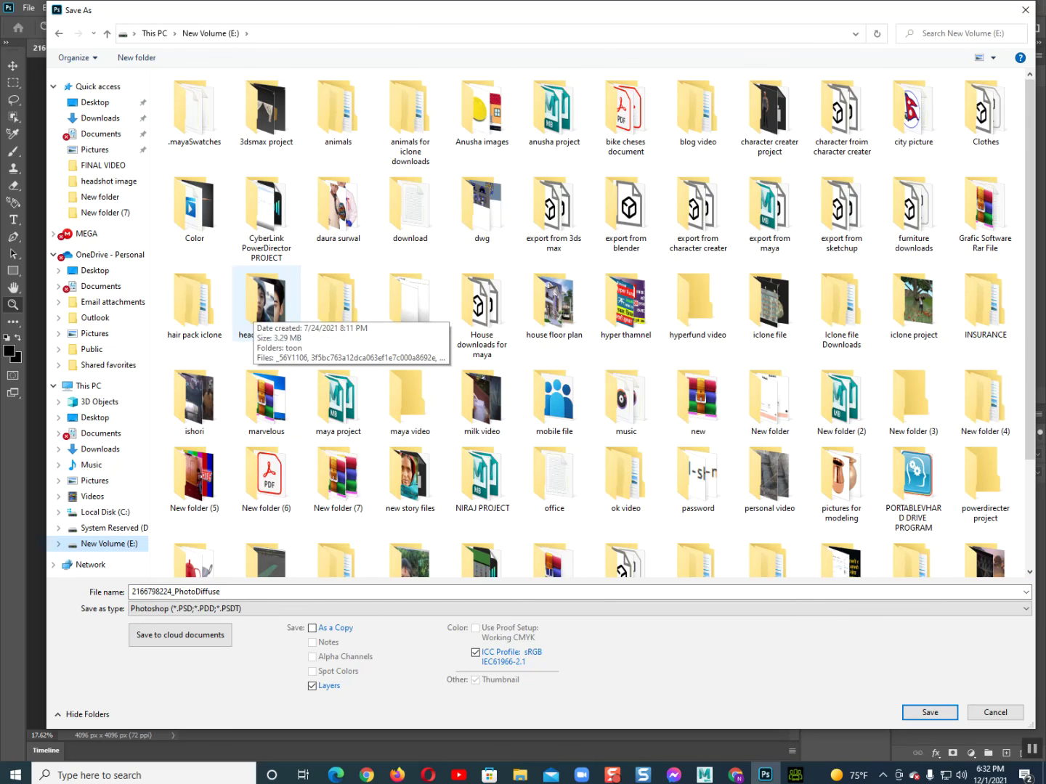
pyautogui.doubleClick(194, 211)
pyautogui.doubleClick(412, 290)
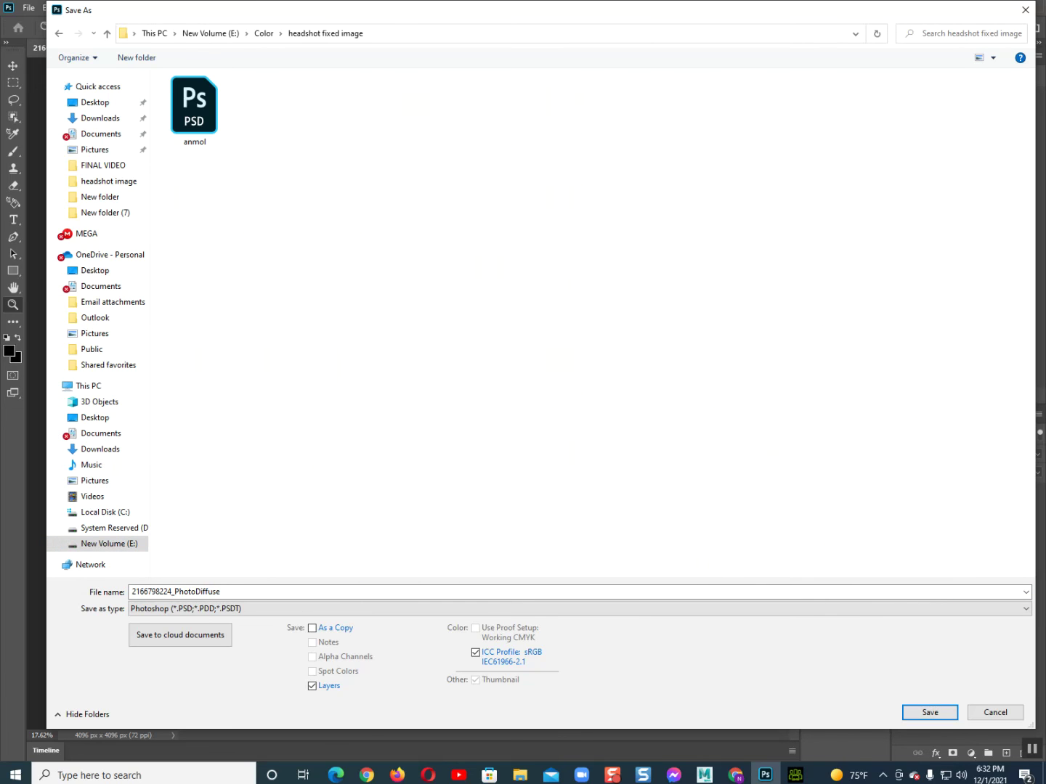
pyautogui.click(578, 609)
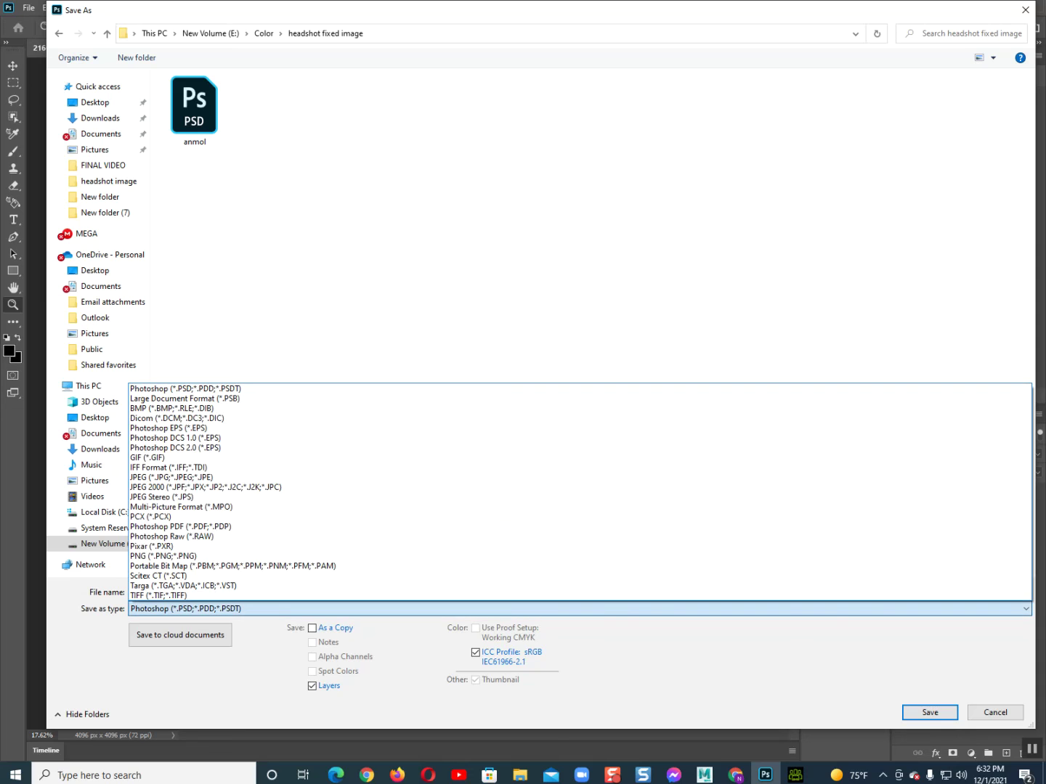
pyautogui.click(218, 476)
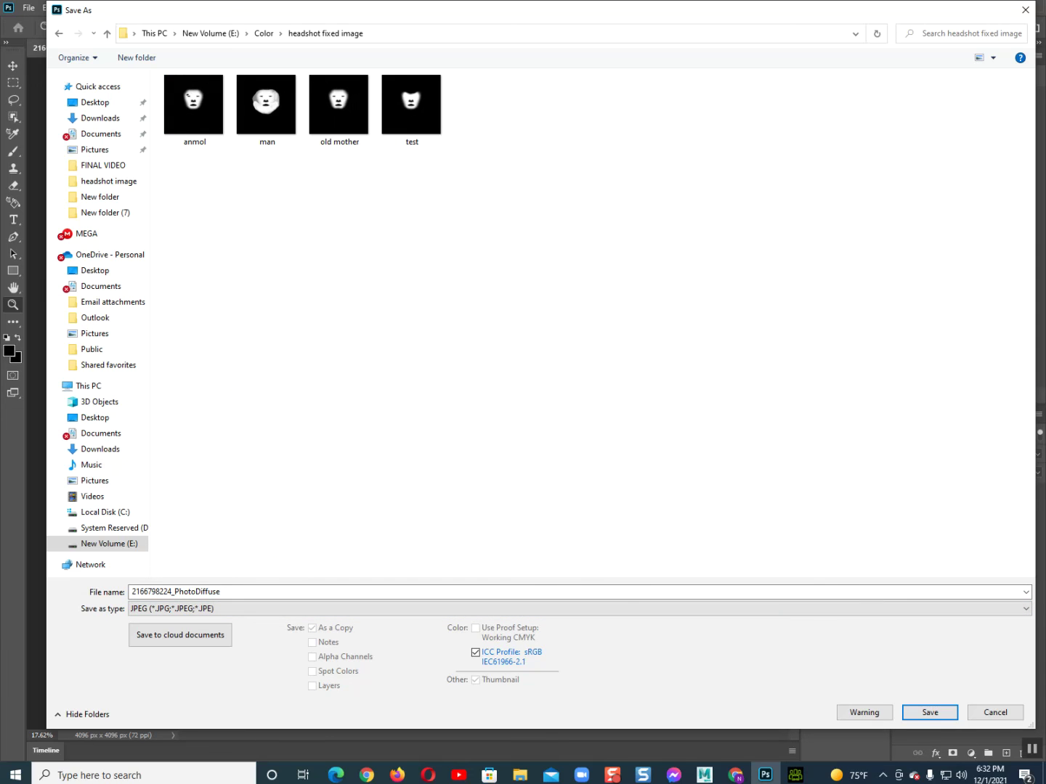
pyautogui.hotkey('shift', 'Tab')
pyautogui.write('1')
pyautogui.press('Return')
pyautogui.press('Return')
pyautogui.hotkey('alt', 'Tab')
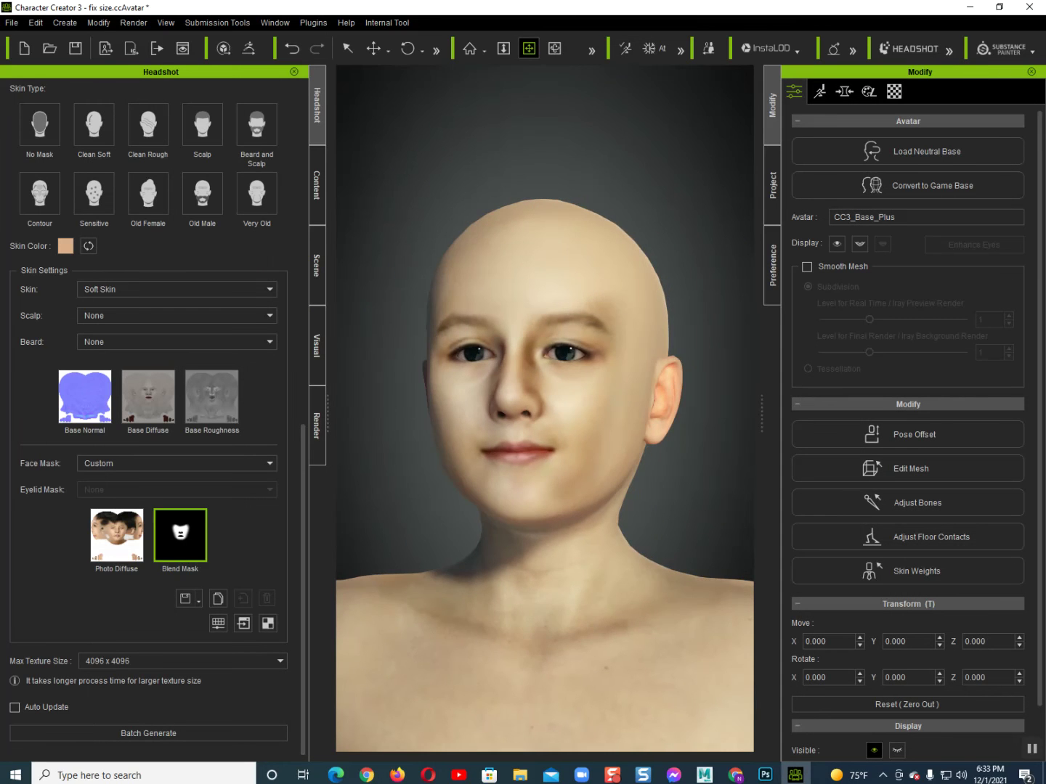
# Step: Swap the Blend Mask to the new mask file 2 and update the skin texture
pyautogui.click(180, 534)
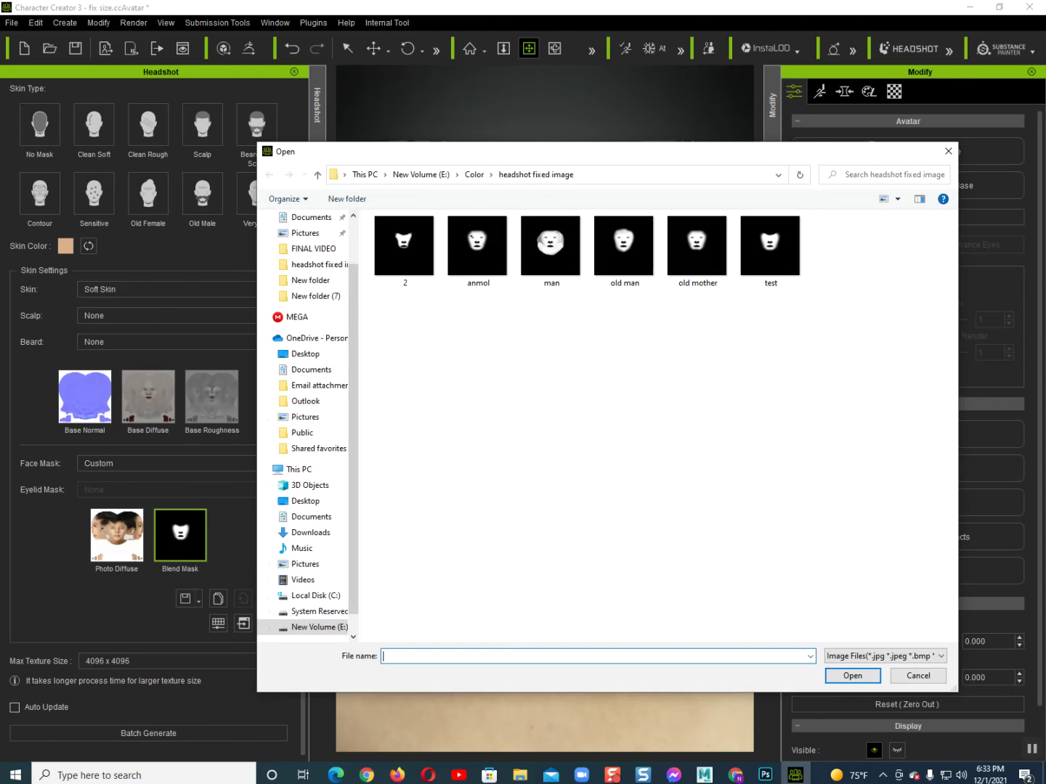
pyautogui.doubleClick(404, 245)
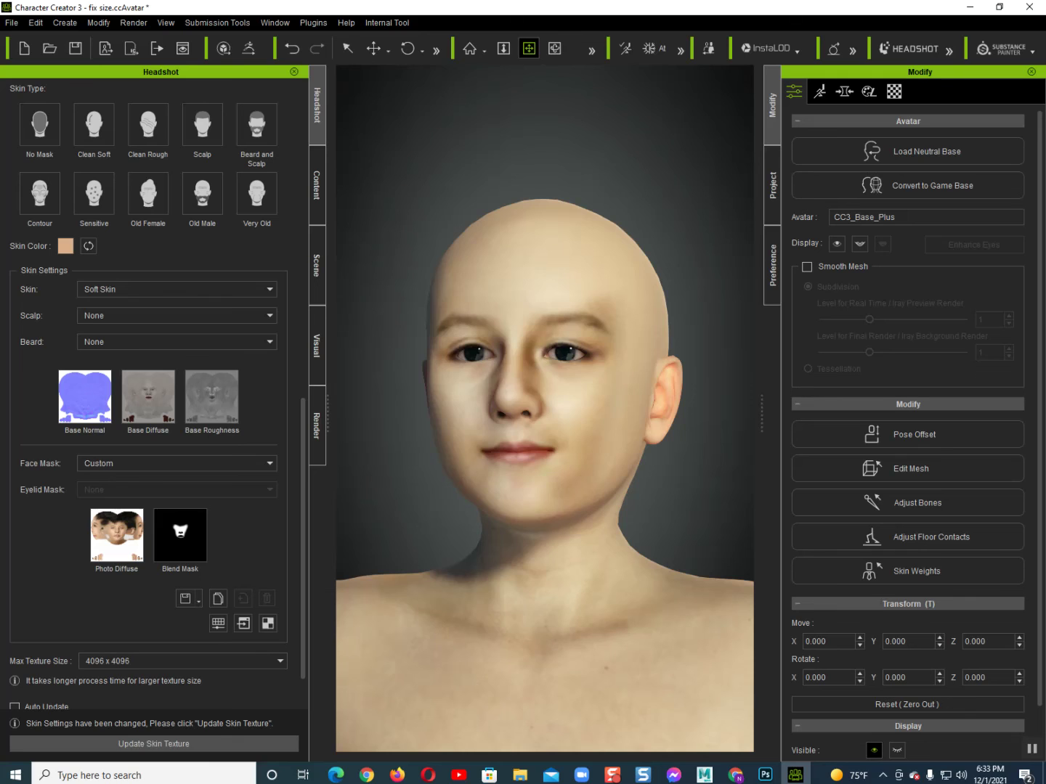
pyautogui.click(153, 744)
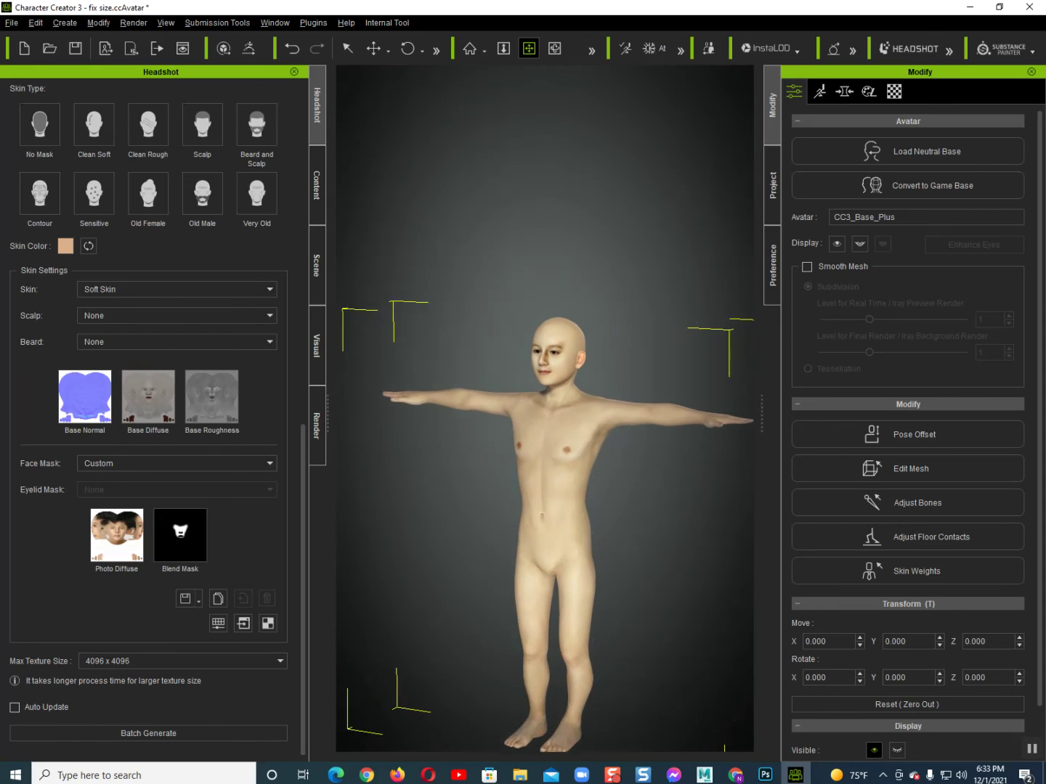
# Step: Scroll the viewport to frame the full-body boy character
pyautogui.scroll(5, 544, 407)
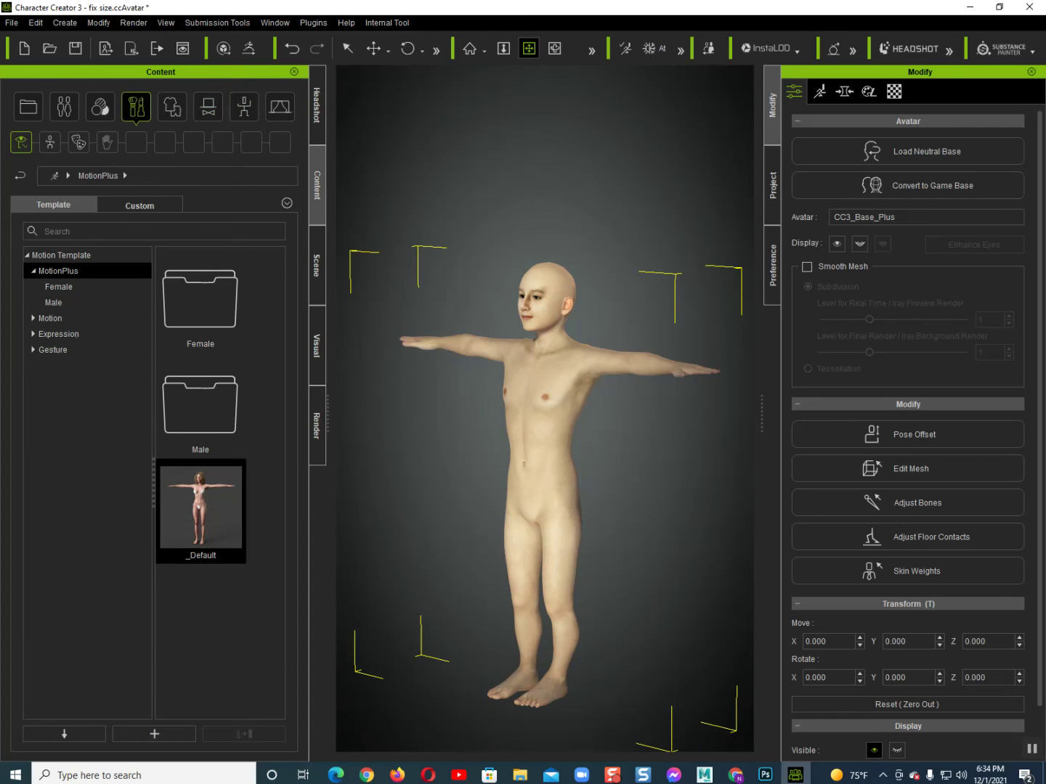
# Step: Apply the Punk Shirt_A and Jeans_B cloth templates to the boy from the Shirts and Pants categories
pyautogui.press('Down')
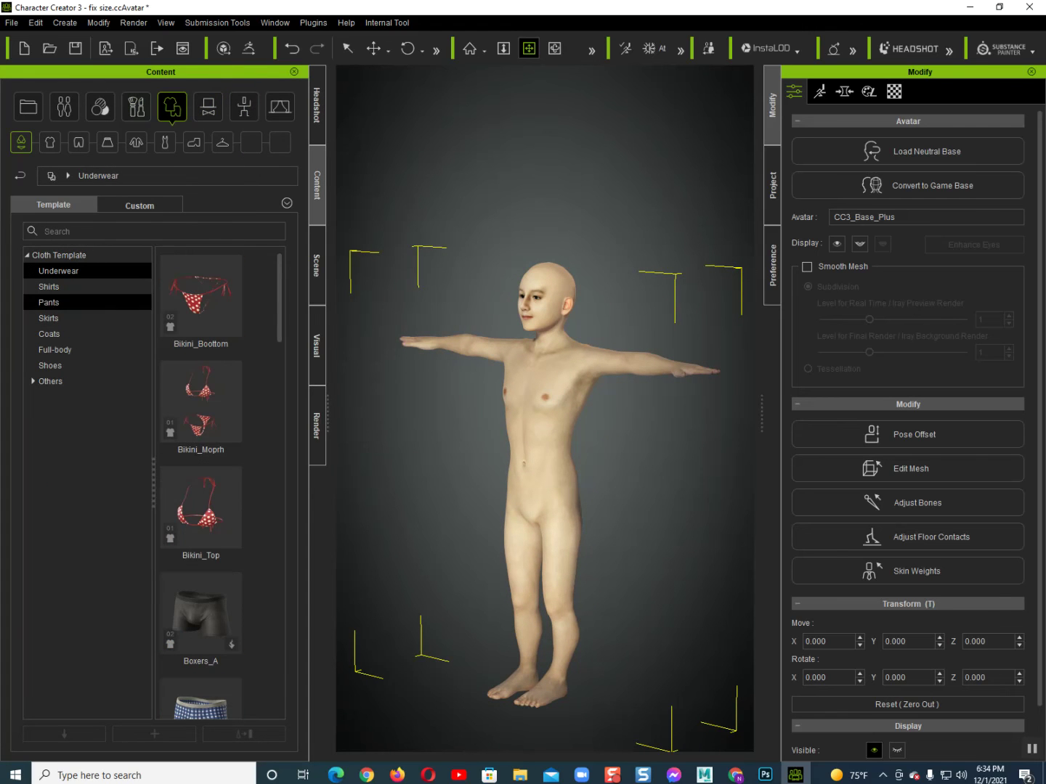
pyautogui.press('Down')
pyautogui.press('Up')
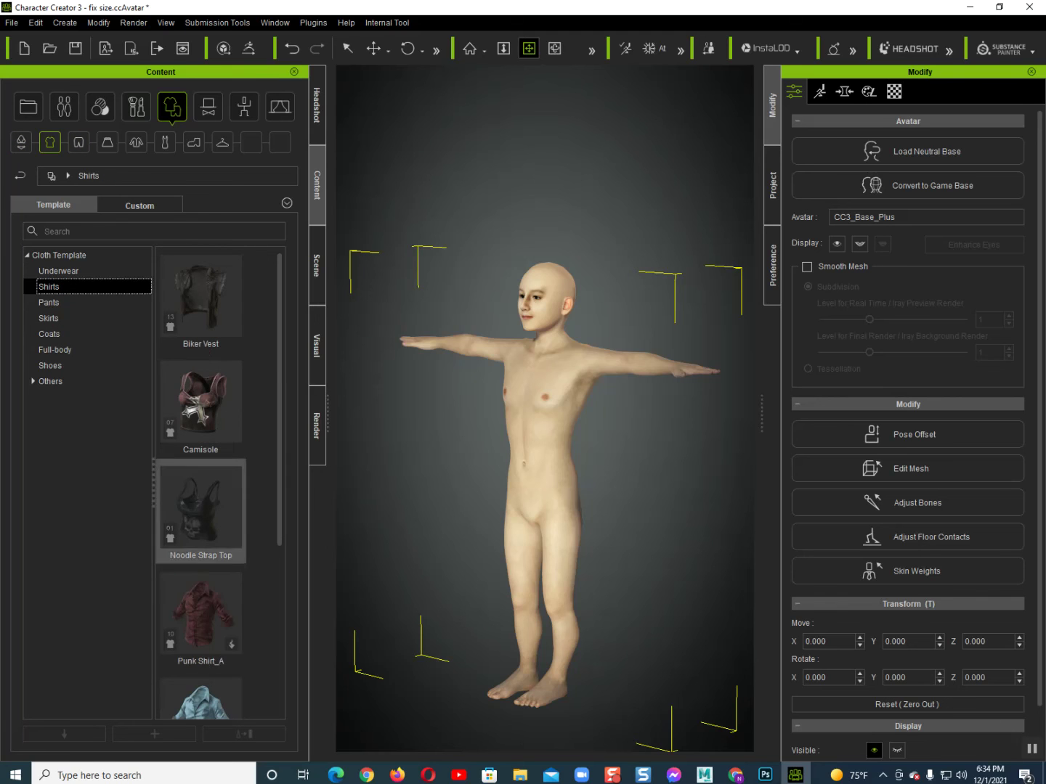
pyautogui.doubleClick(201, 614)
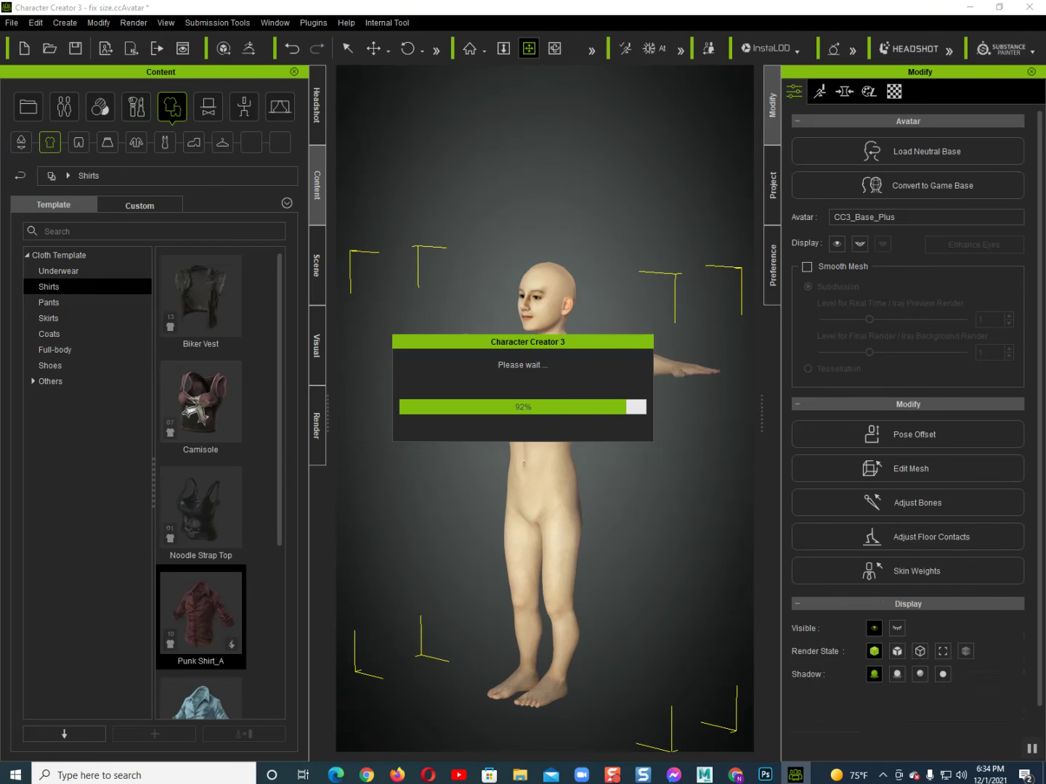
pyautogui.press('Down')
pyautogui.doubleClick(200, 508)
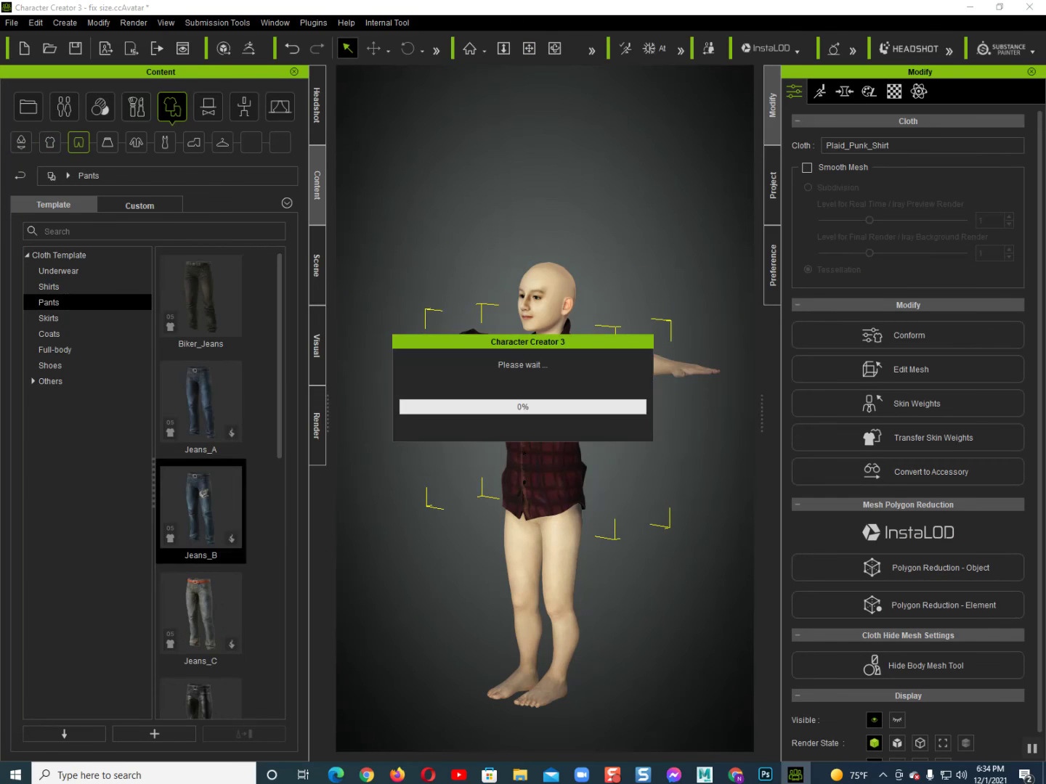